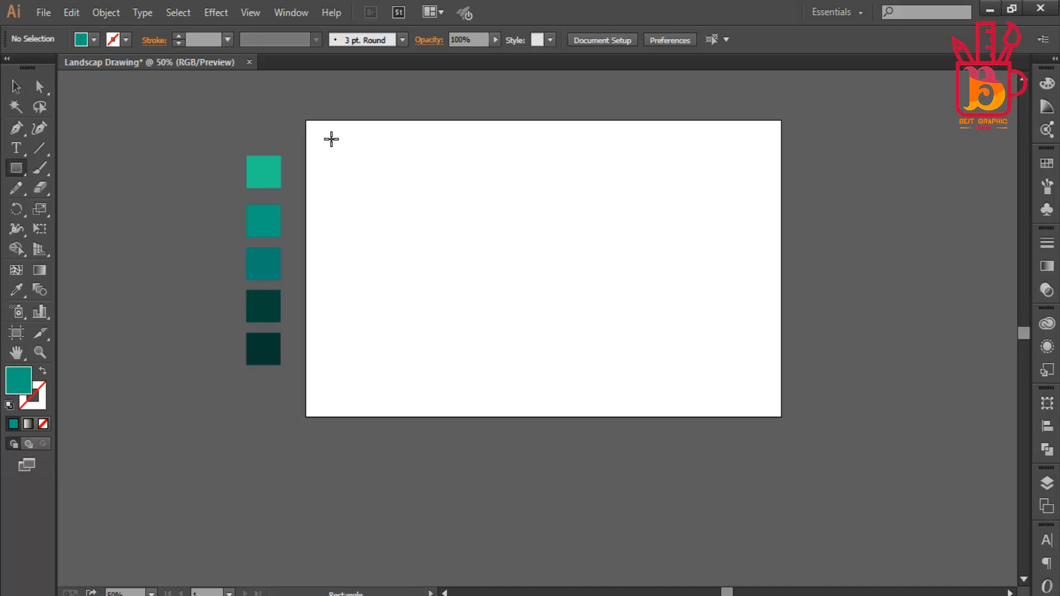
Step: Rename Layer 2 as "Background"
click(1047, 481)
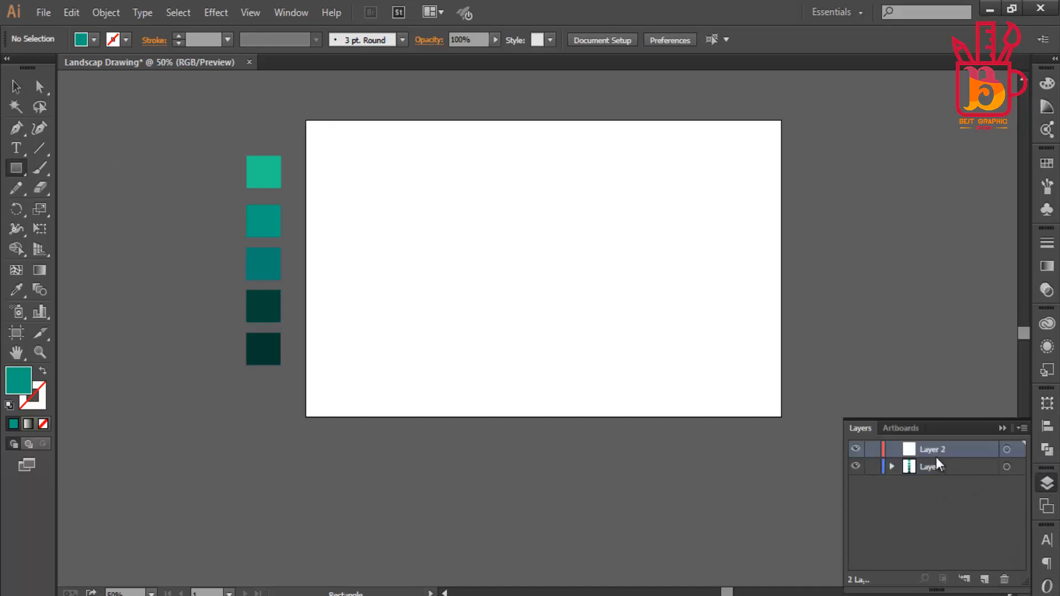
double_click(937, 452)
text(Back)
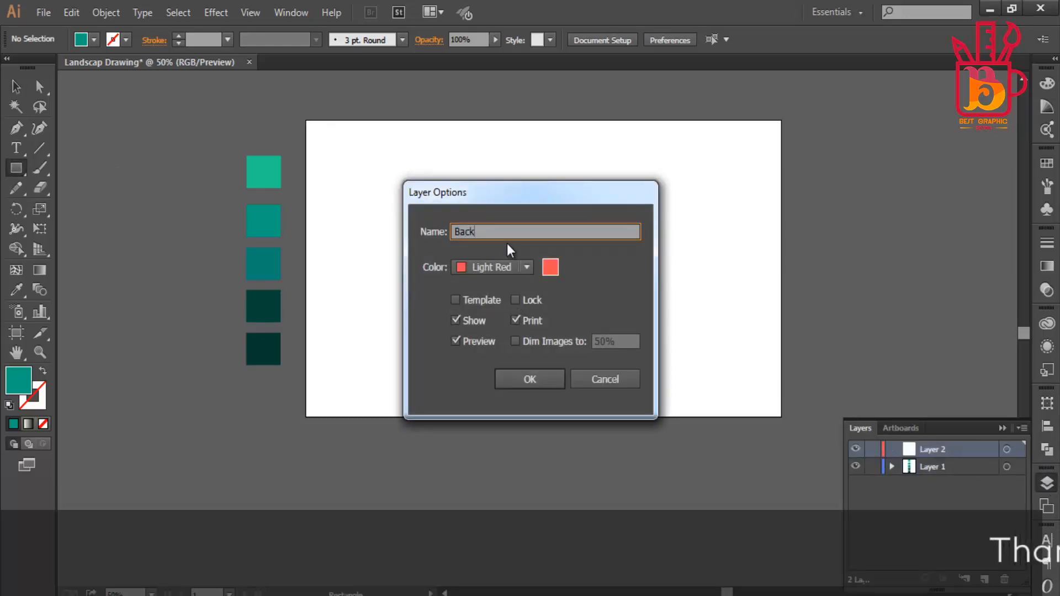
text(ground)
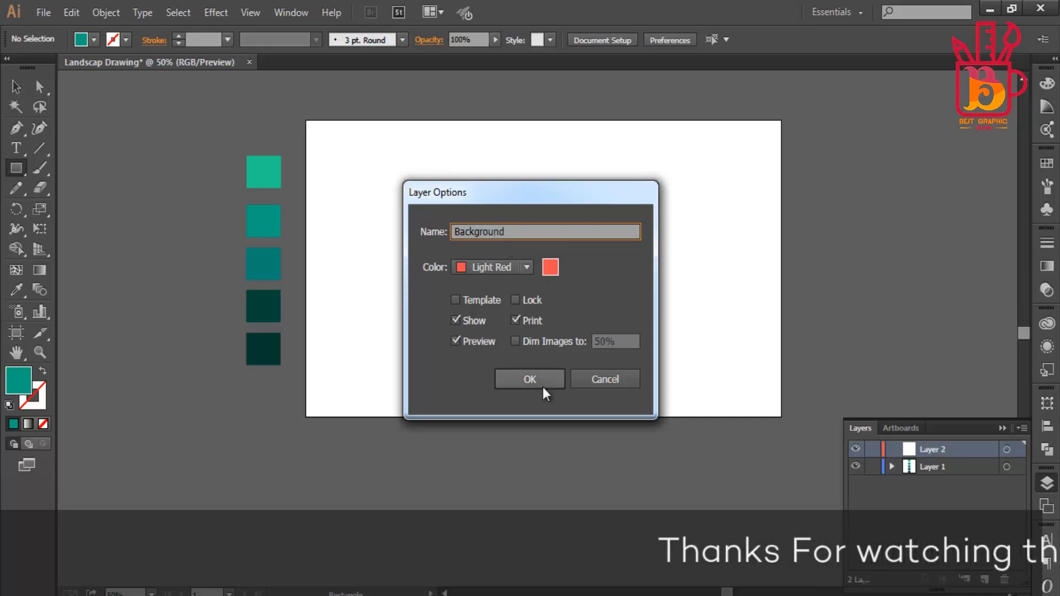
click(543, 387)
Step: Draw a 1224 × 720 px rectangle covering the whole artboard and fill it with the lightest green swatch colour
drag(306, 121, 781, 416)
key(v)
click(403, 219)
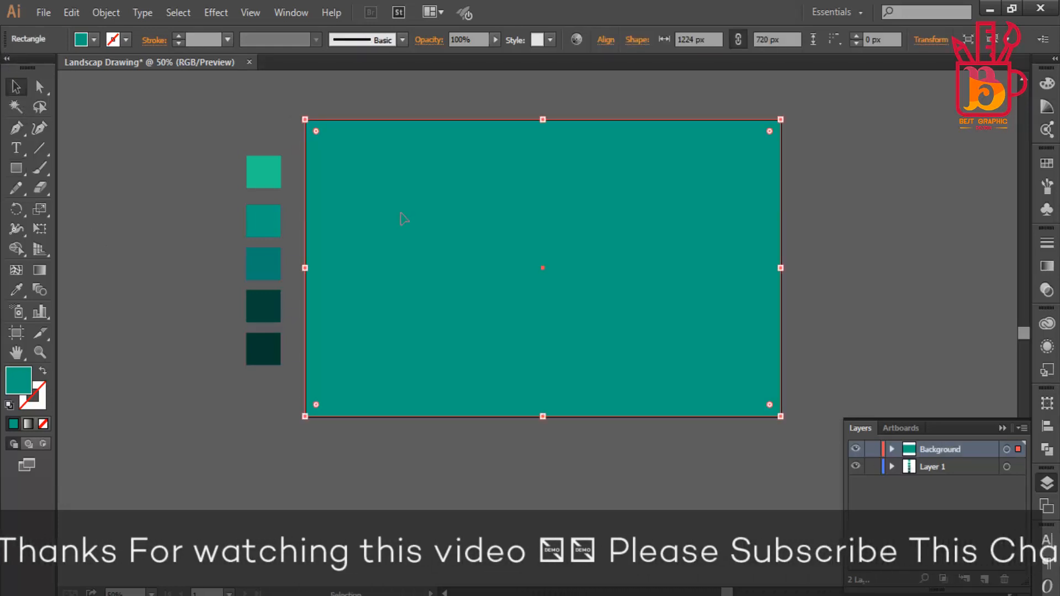
key(i)
click(276, 173)
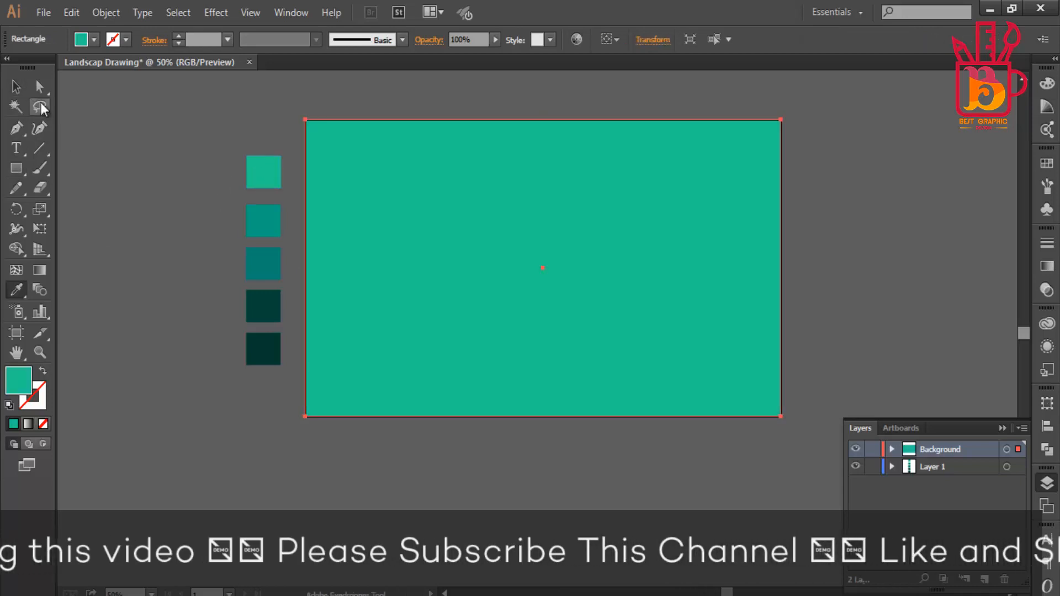
Step: Lock the Background artwork and add a new layer above it named "Back Hil"
key(v)
key(ctrl+2)
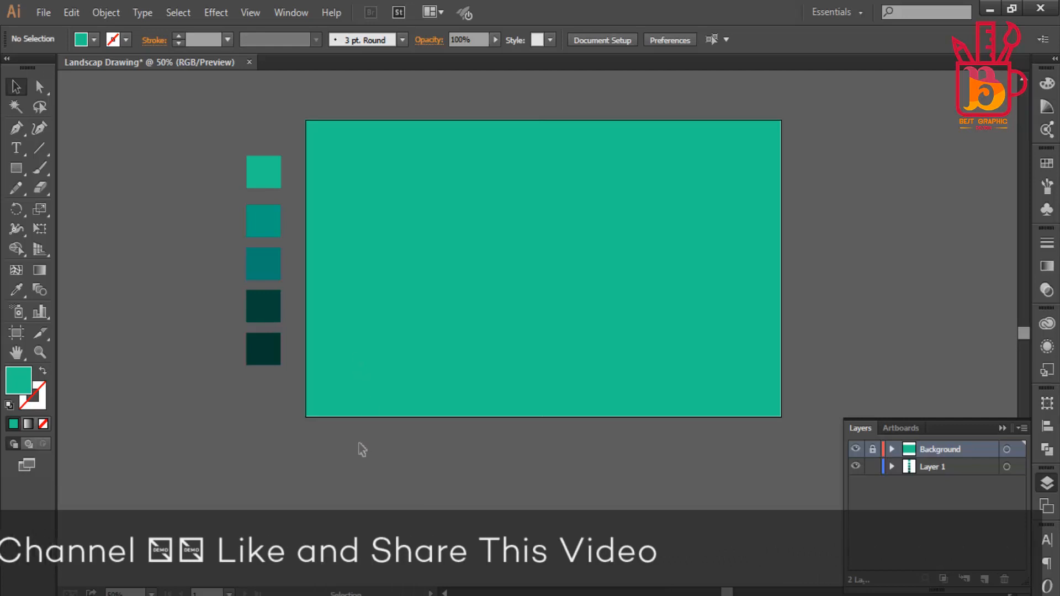
key(p)
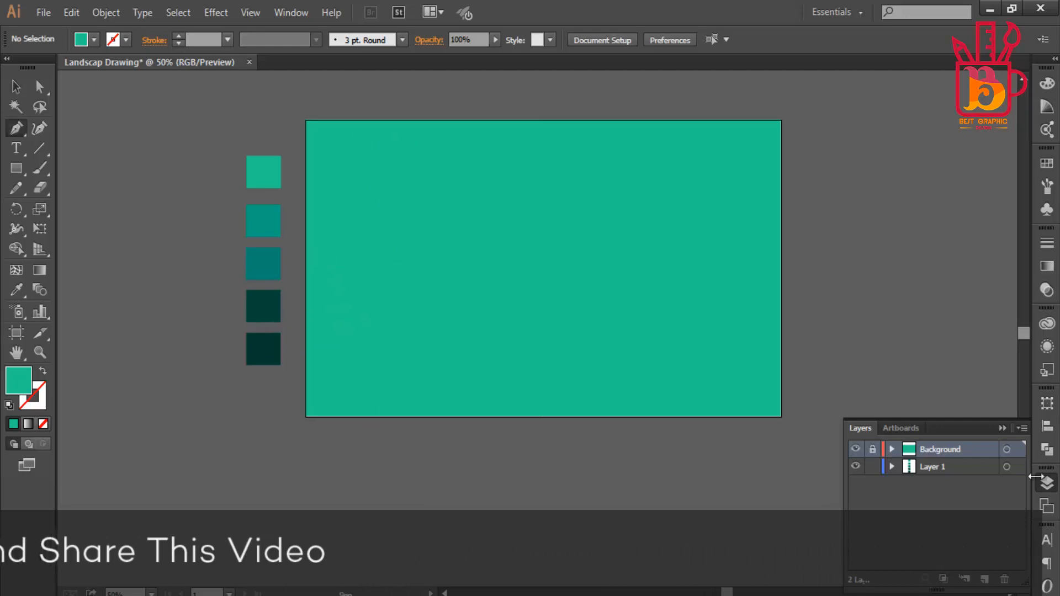
key(ctrl+l)
double_click(937, 448)
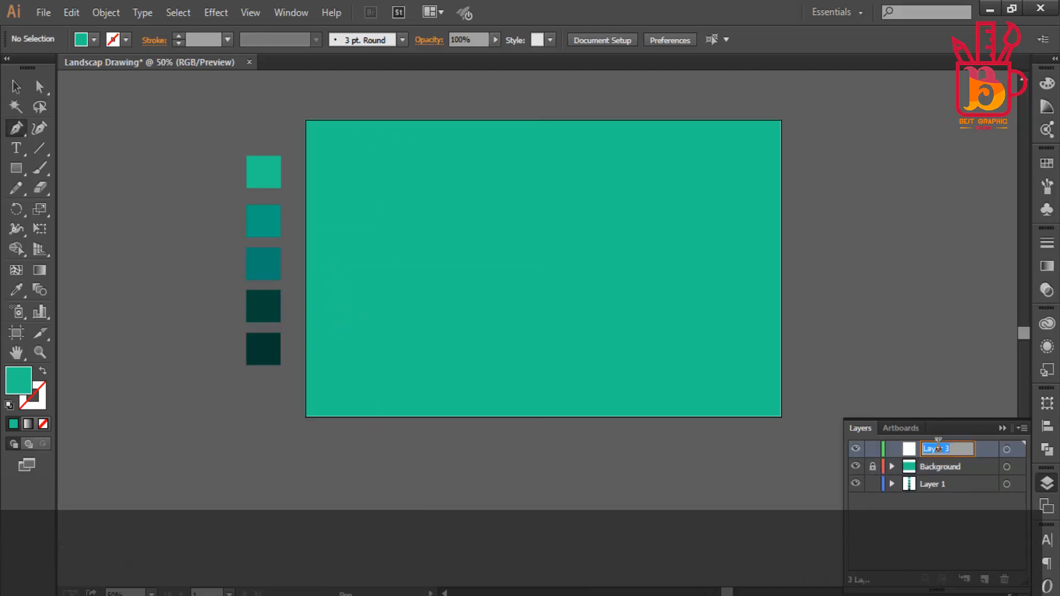
text(Back Hil)
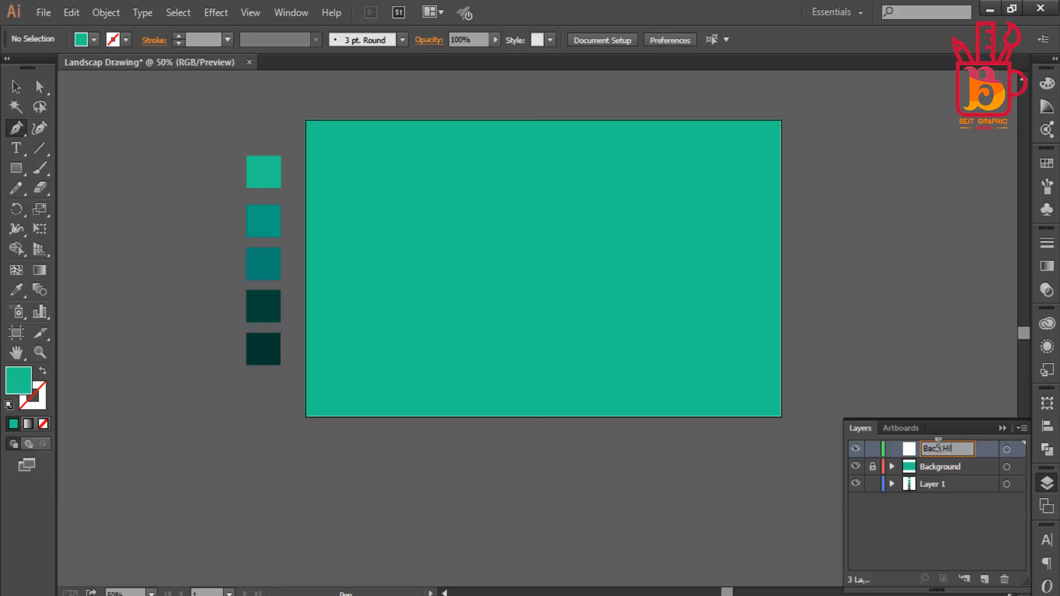
click(933, 502)
Step: Draw a closed jagged hill outline with the Pen tool across the artboard, rising toward its right edge and following its lower corners
drag(306, 259, 330, 260)
click(328, 259)
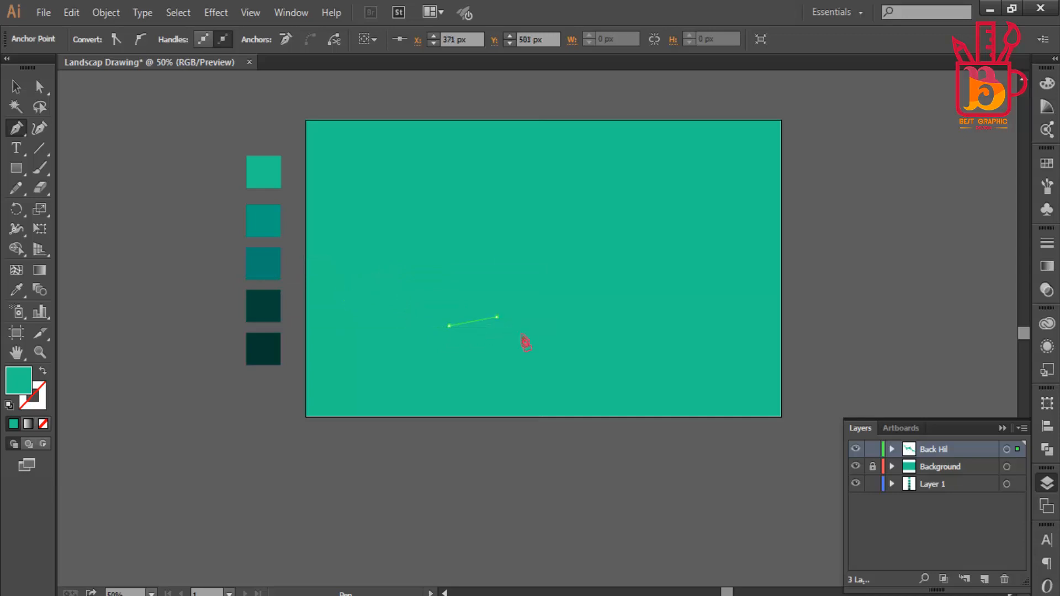
click(577, 290)
click(610, 330)
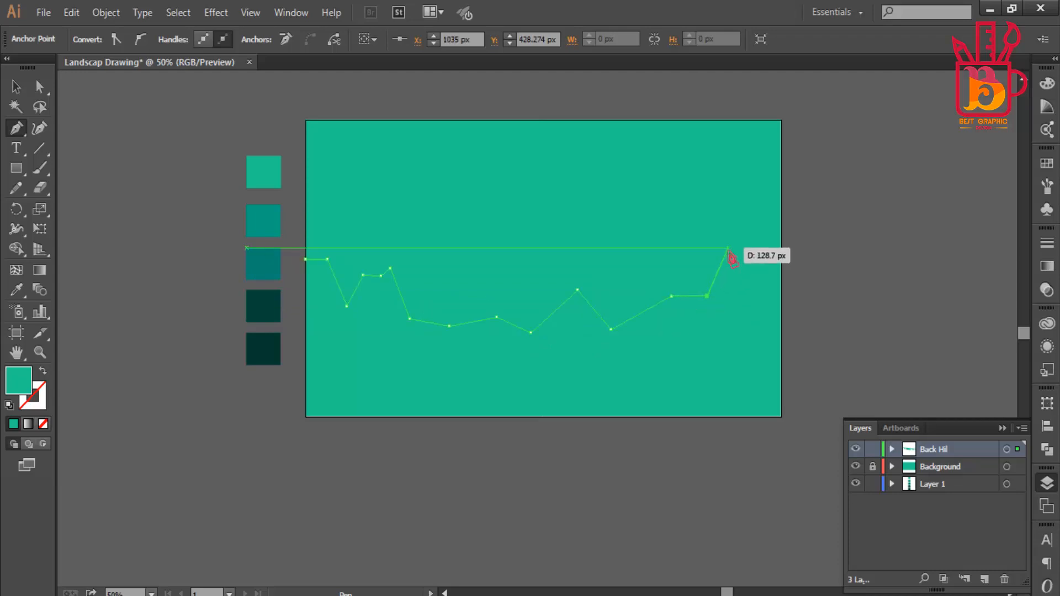
click(762, 205)
click(772, 181)
click(781, 175)
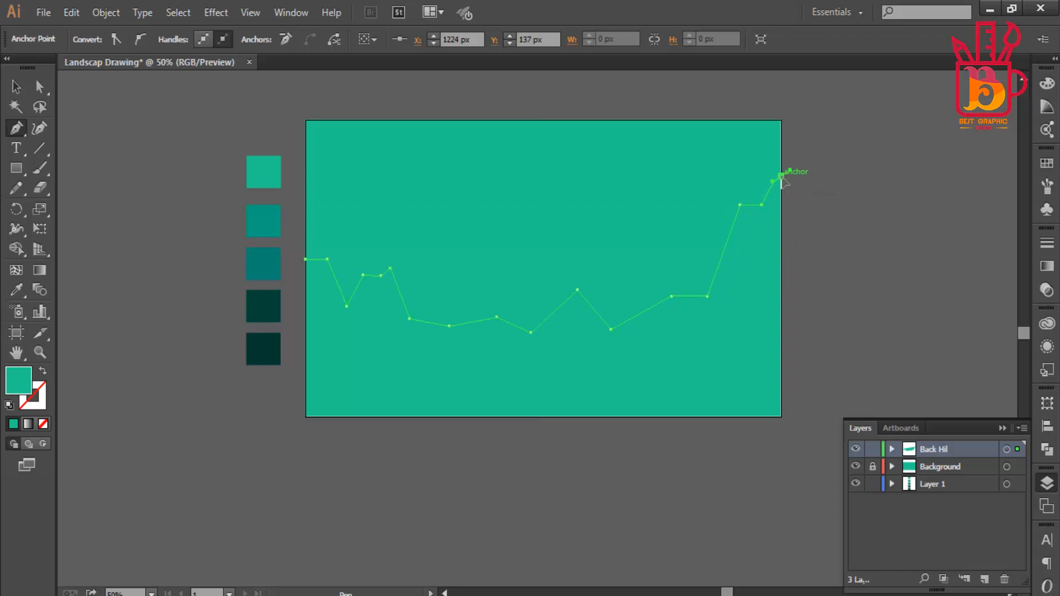
click(780, 417)
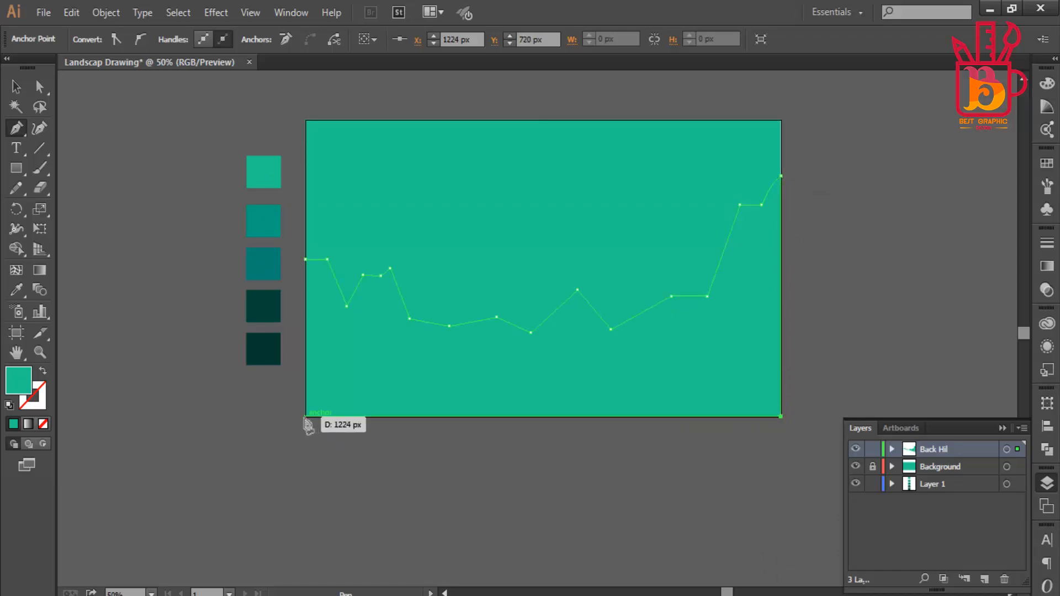
click(305, 416)
key(ctrl+z)
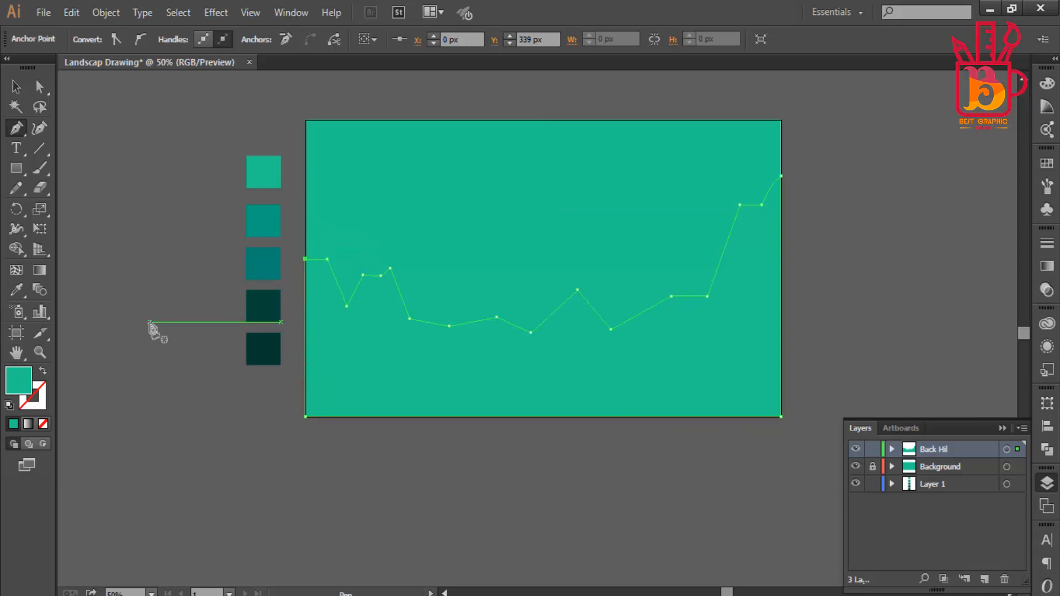
click(15, 86)
click(560, 531)
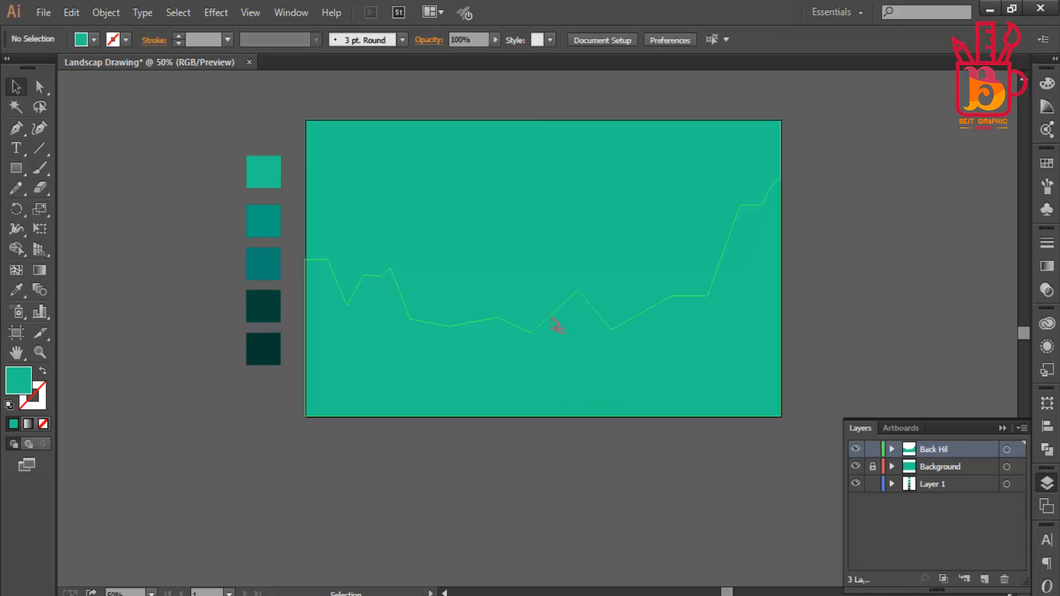
Step: Fill the hill shape with the colour of the second green swatch
click(556, 324)
key(i)
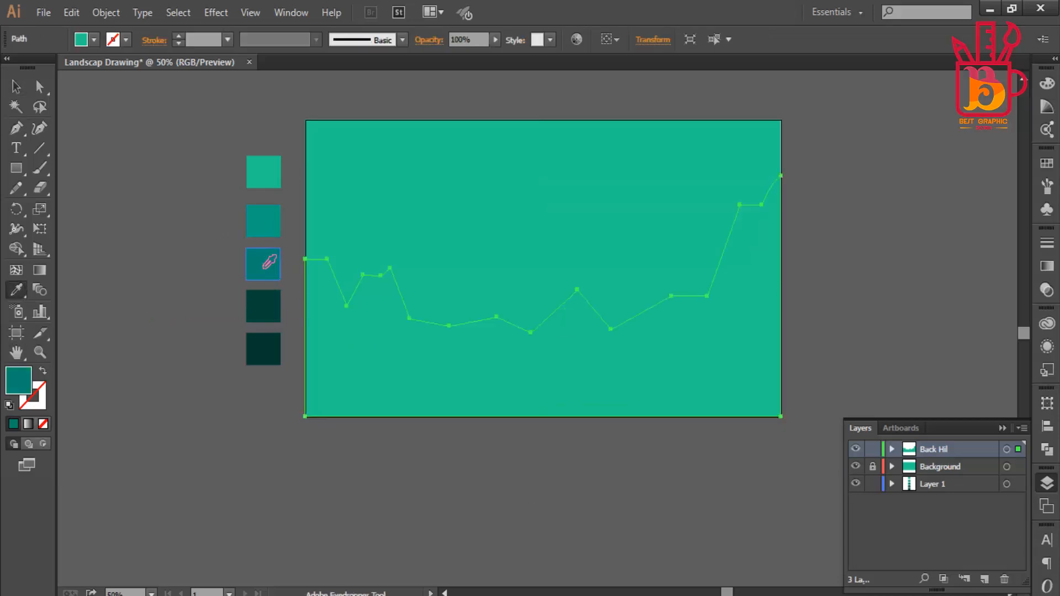
click(265, 267)
click(265, 221)
key(v)
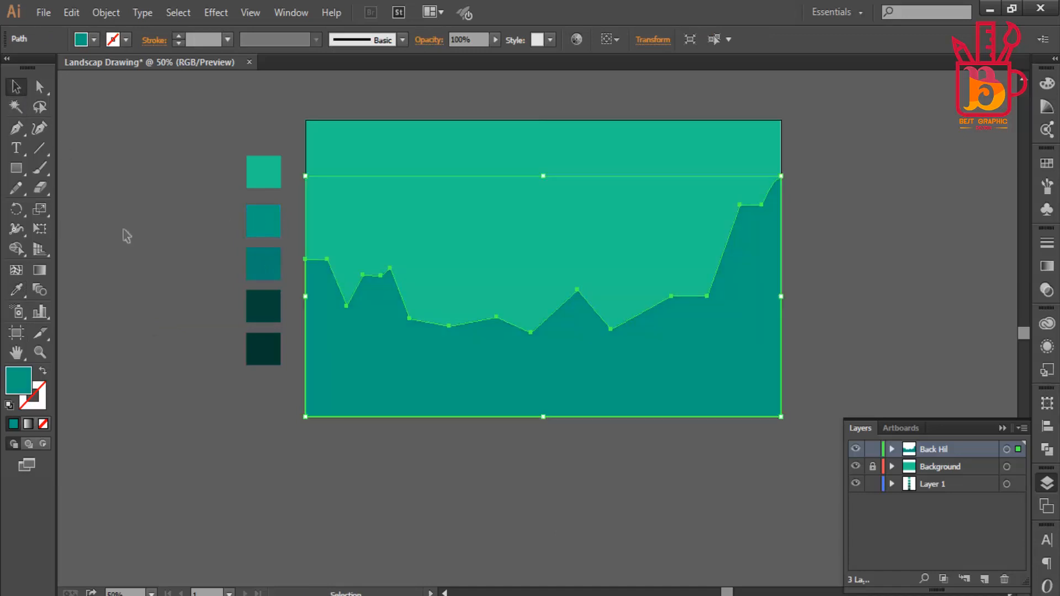
click(131, 258)
Step: Start the Roughen effect on the hill with preview on, smooth points and detail 0
click(691, 372)
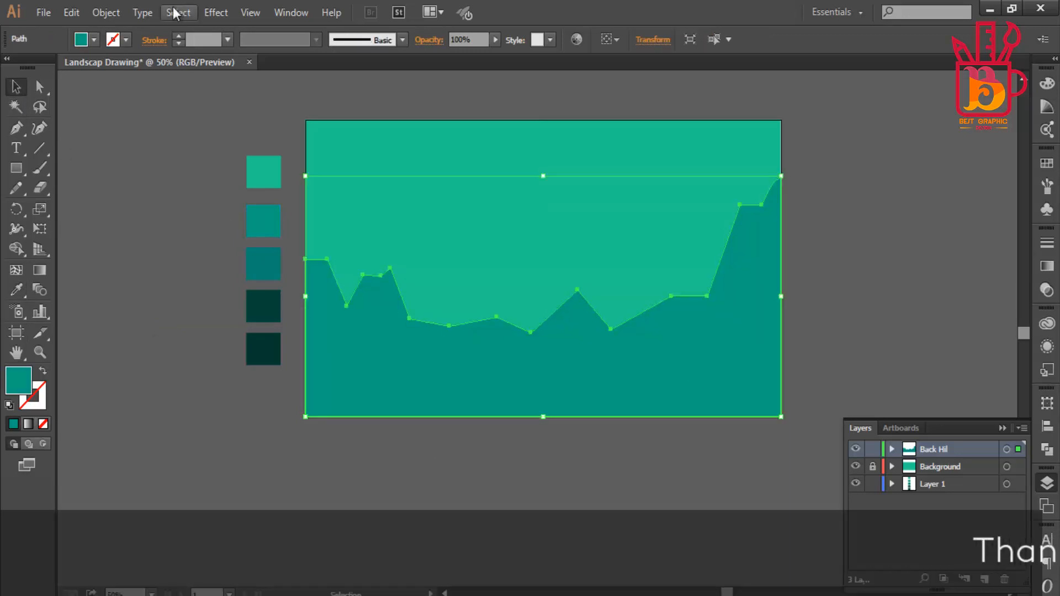
click(216, 12)
mouse_move(265, 146)
click(436, 185)
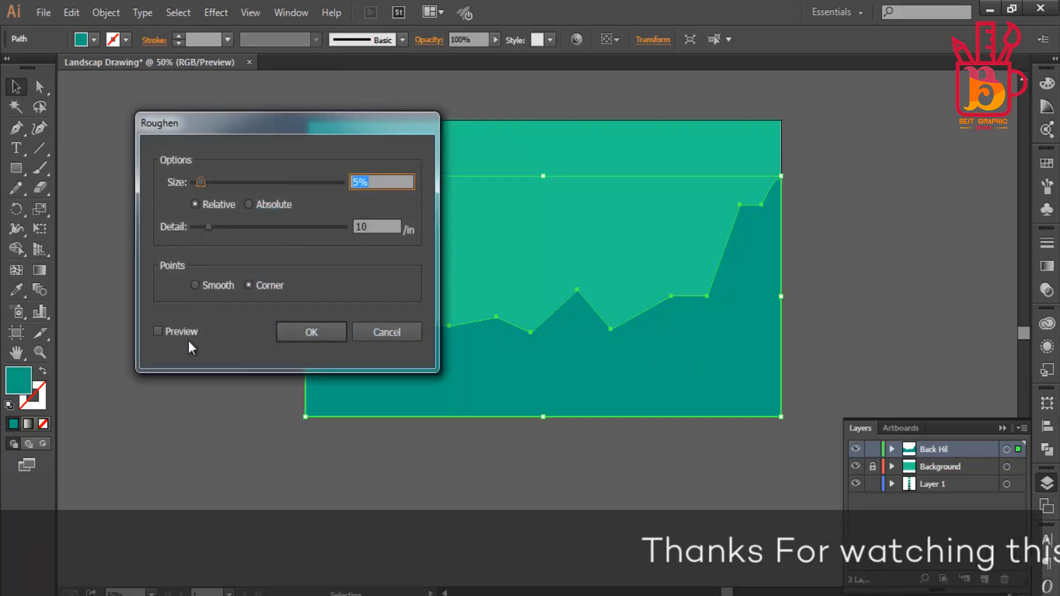
click(175, 332)
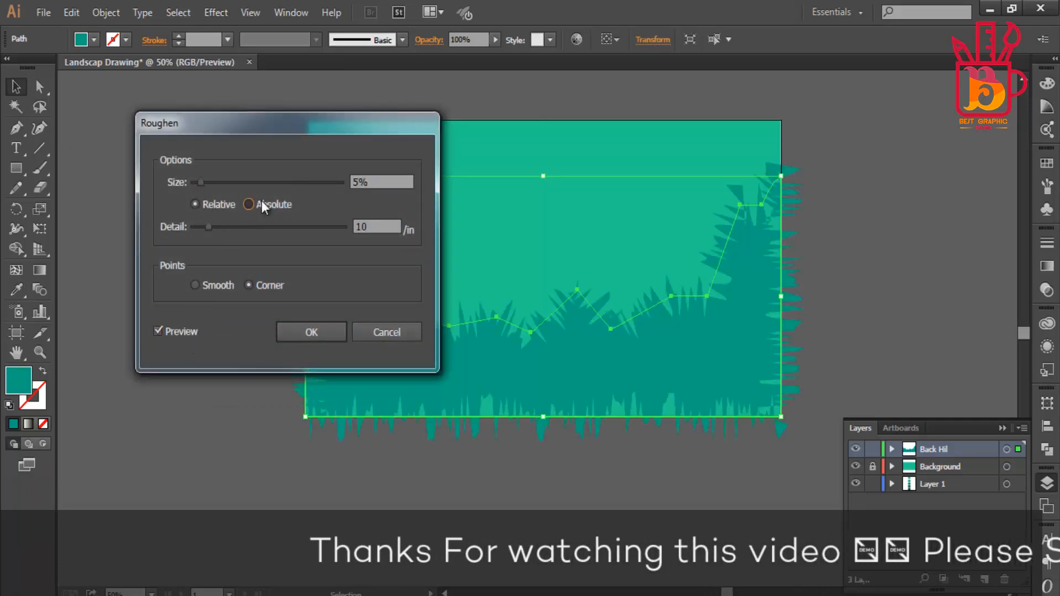
click(250, 205)
click(220, 287)
mouse_move(208, 226)
mouse_down()
mouse_move(244, 226)
mouse_move(196, 231)
mouse_up()
click(220, 204)
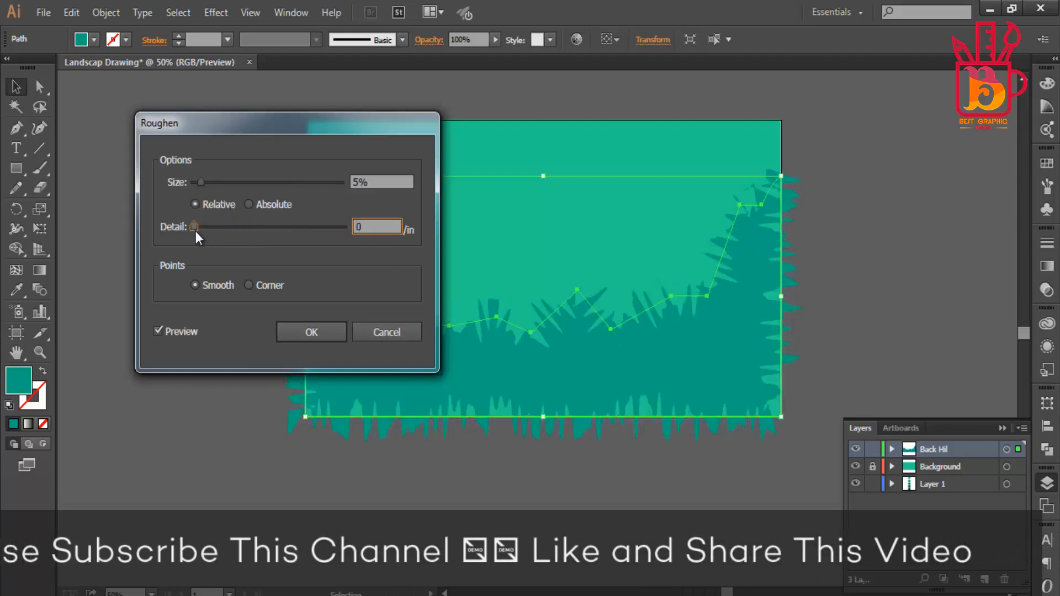
Step: Make the roughening absolute with size 2 px and detail 4 per inch, comparing corner points before returning to smooth
click(254, 203)
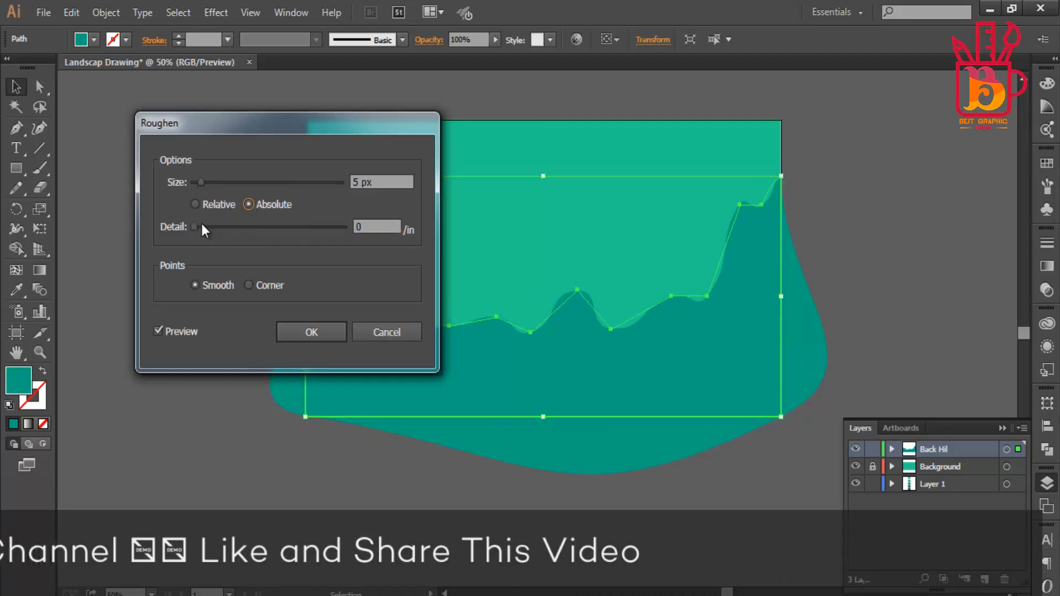
drag(201, 182, 197, 182)
double_click(365, 226)
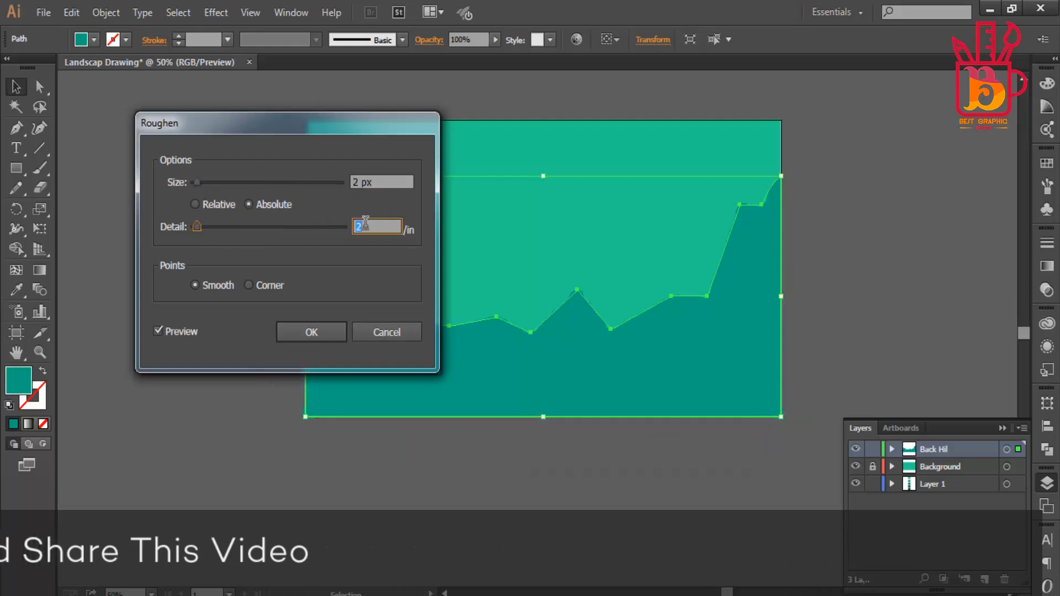
text(4)
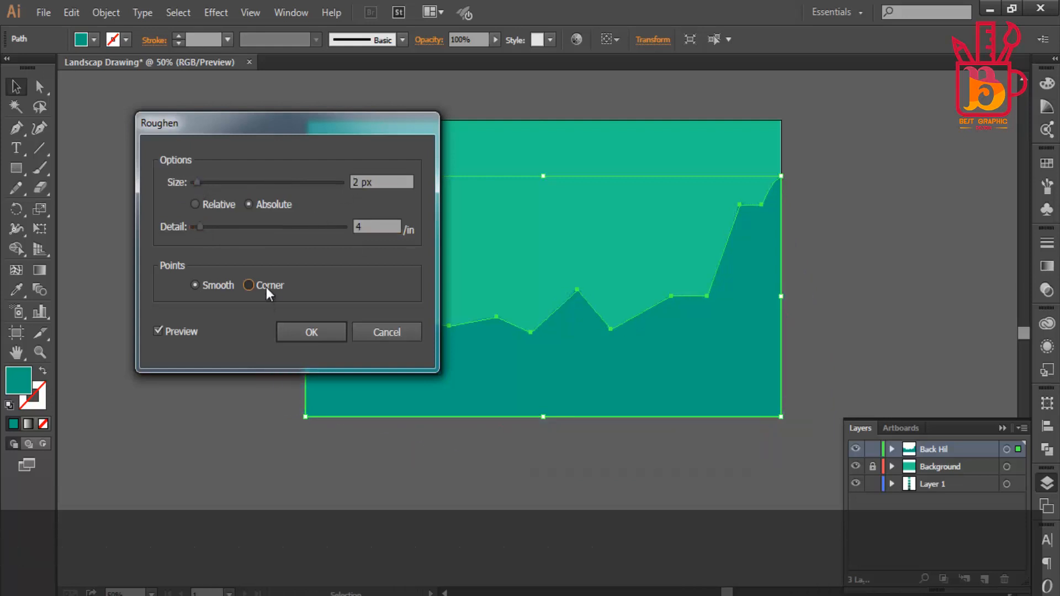
click(266, 287)
click(215, 285)
Step: Set the roughen size to 15 px and detail to 1 per inch, and apply the effect to the hill
scroll(368, 177, up, 2)
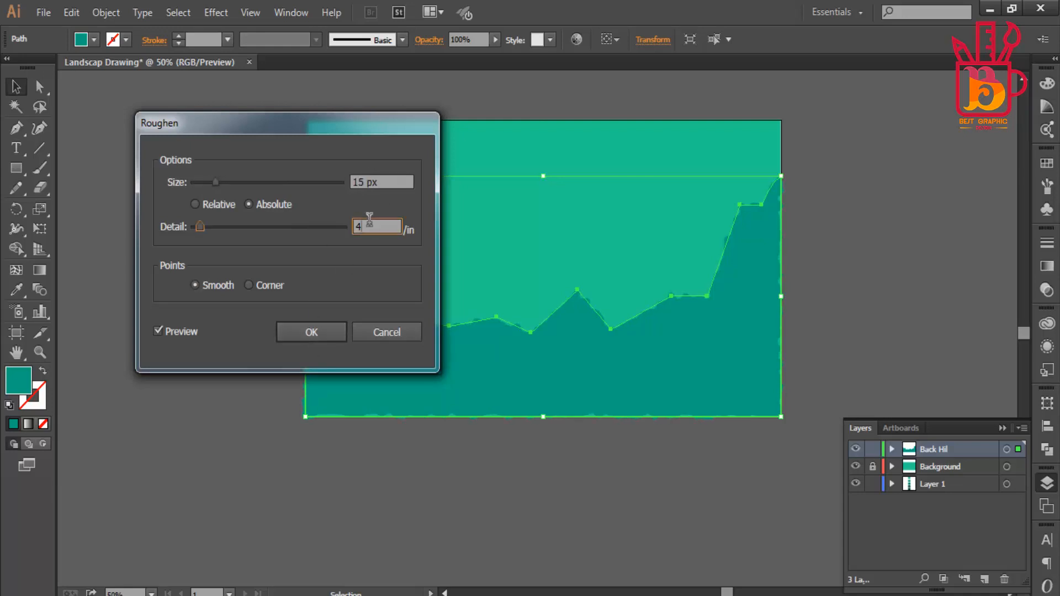
scroll(369, 219, down, 1)
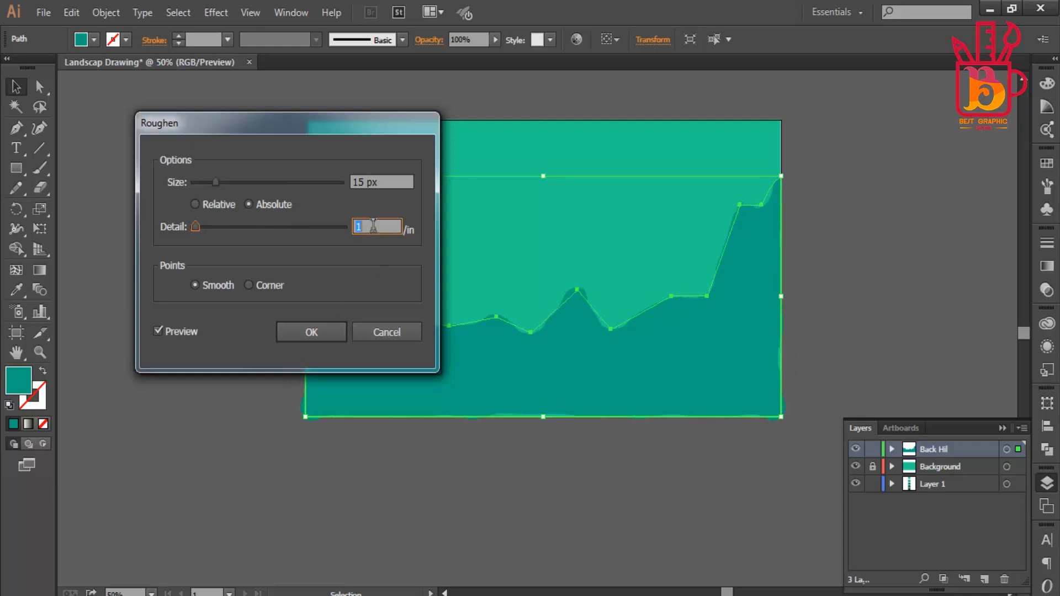
click(310, 332)
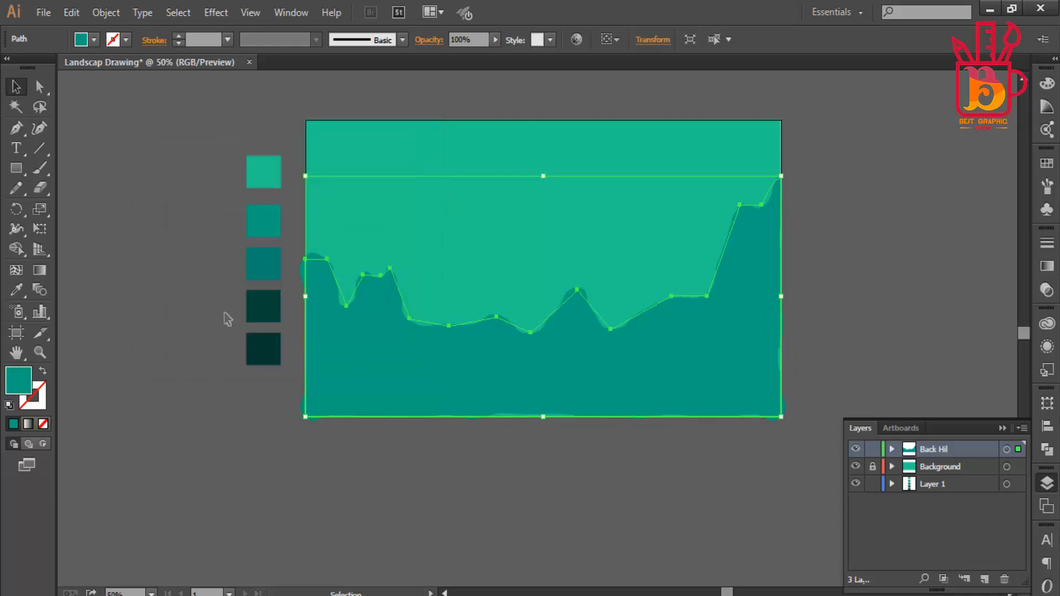
click(229, 315)
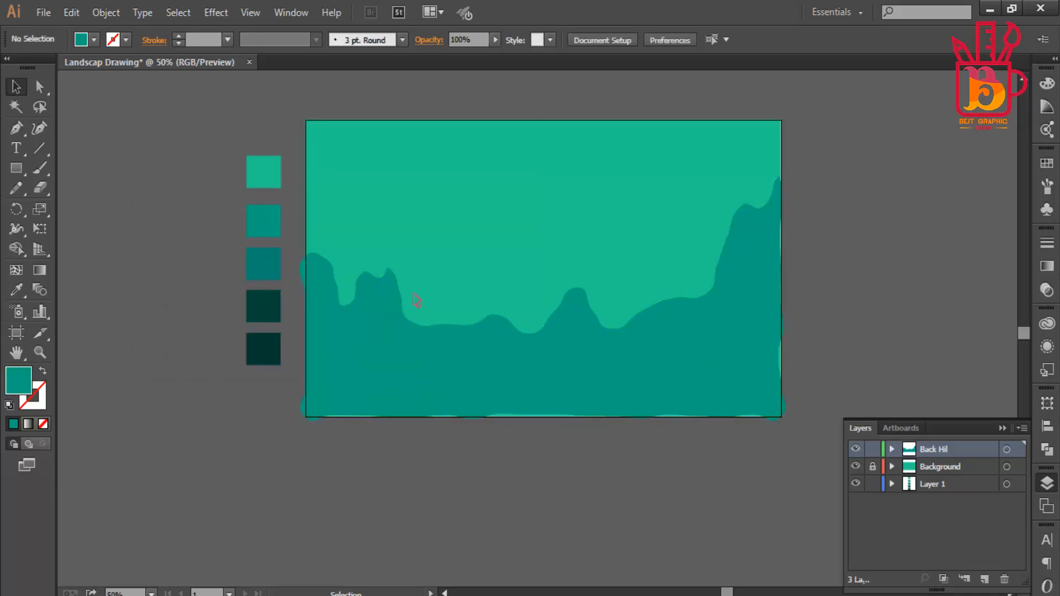
Step: Lock the Back Hil layer and add a new layer above it
scroll(480, 324, down, 2)
scroll(499, 237, up, 3)
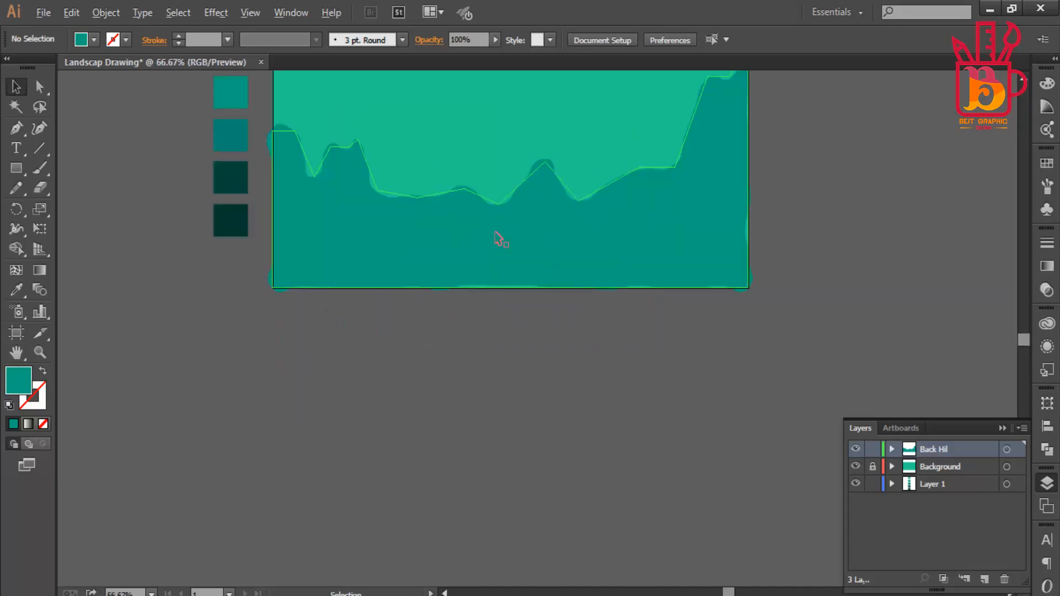
click(445, 289)
click(970, 550)
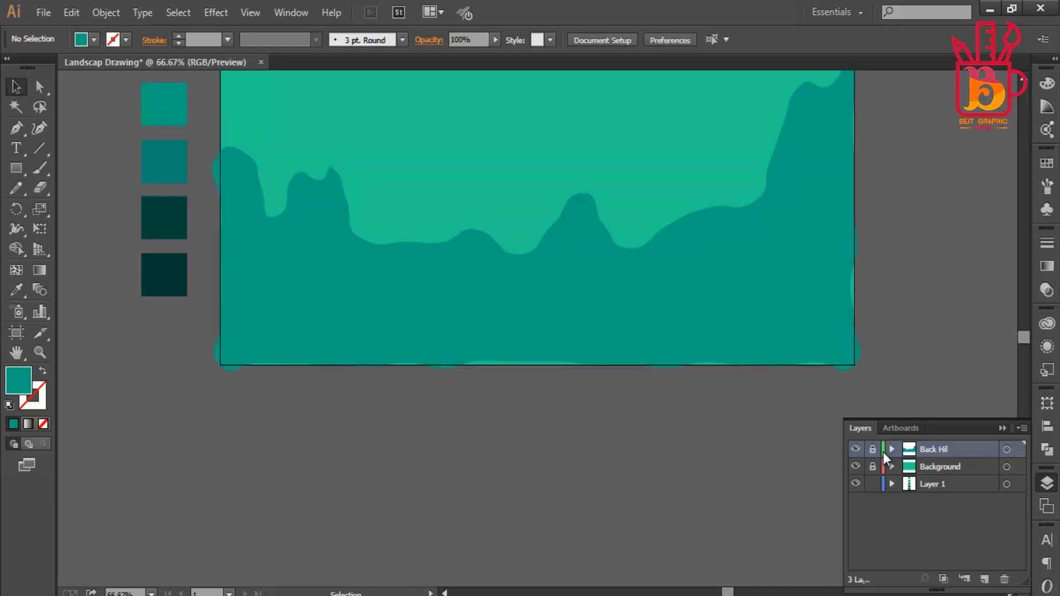
click(985, 579)
Step: Draw a tall, narrow closed triangle with the Pen tool in the empty area above the hill's left part
drag(330, 250, 365, 267)
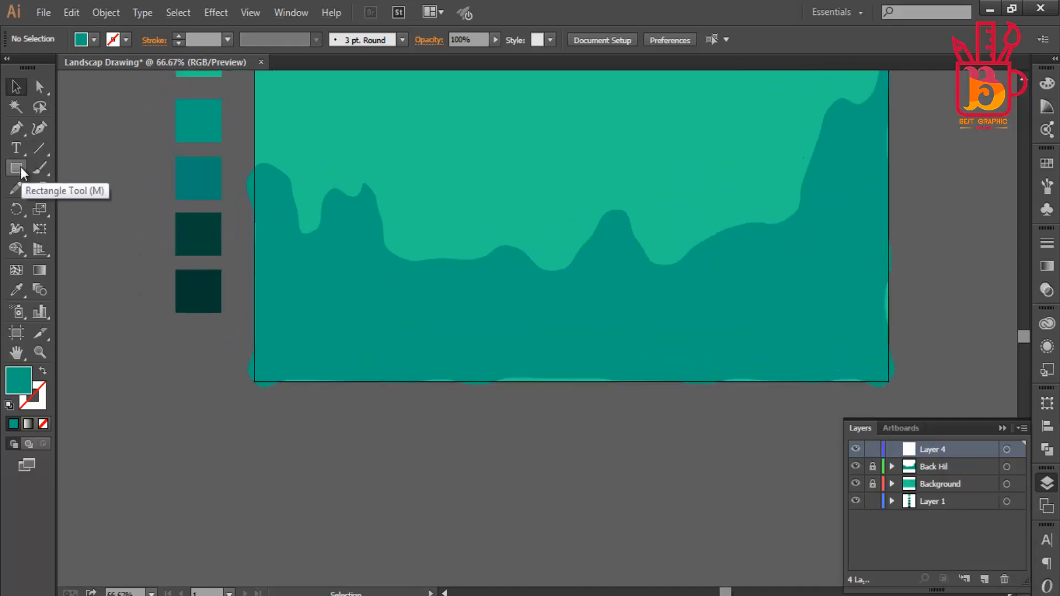
click(17, 128)
drag(453, 214, 396, 332)
scroll(358, 261, up, 1)
click(354, 256)
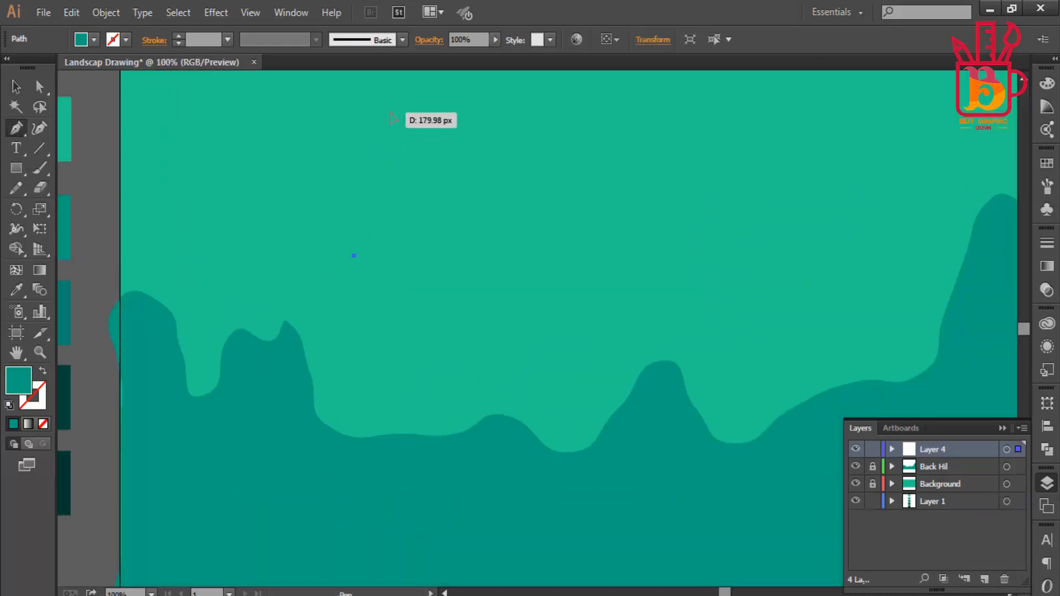
click(390, 113)
click(428, 256)
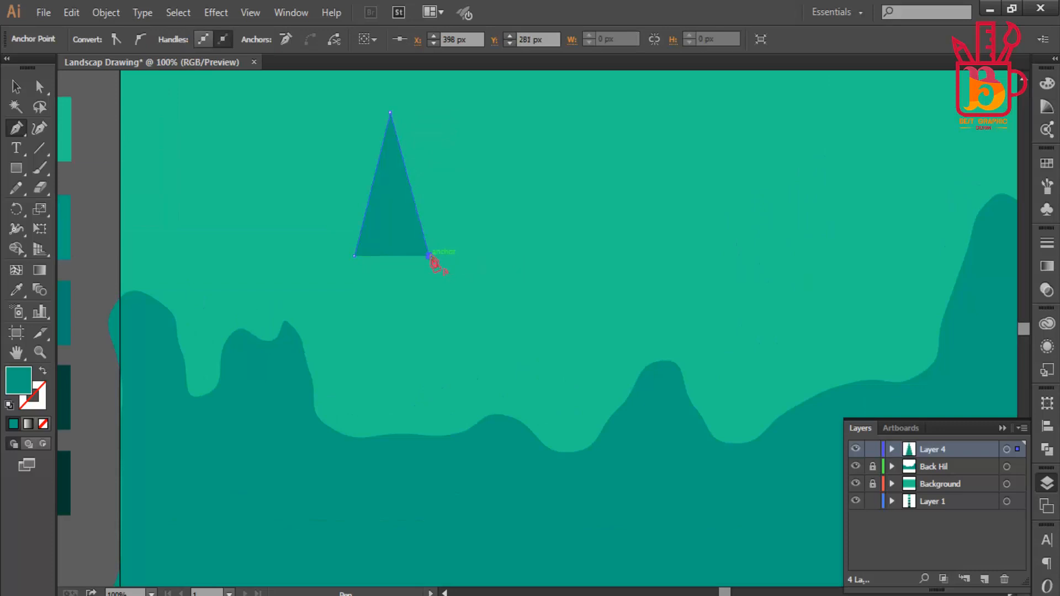
click(354, 256)
key(v)
click(473, 234)
Step: Open the Roughen effect for the triangle and set an absolute size of 19 px with detail 21 per inch
click(405, 213)
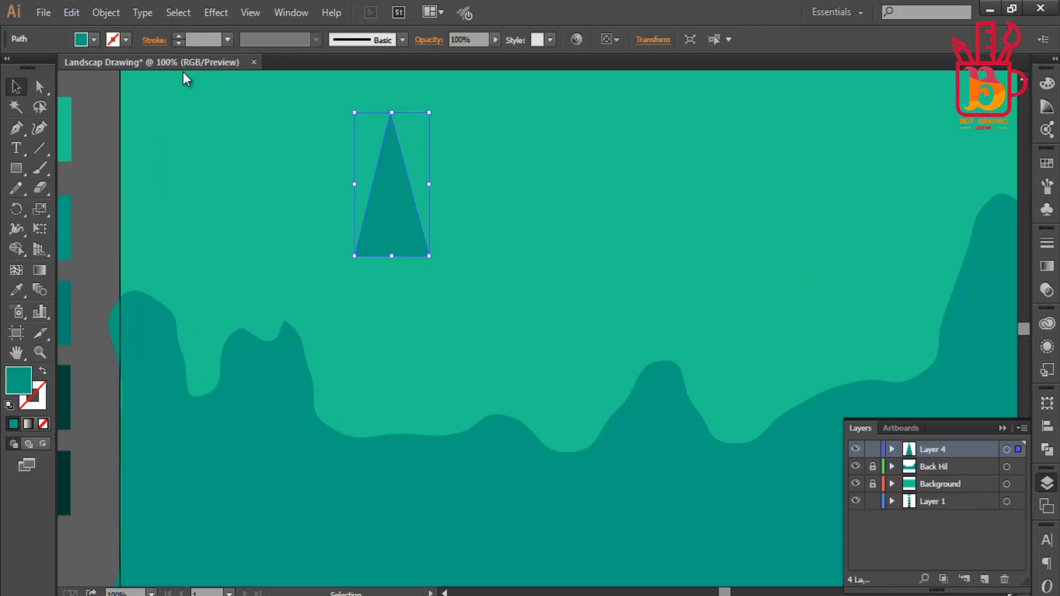
click(232, 13)
mouse_move(366, 159)
click(426, 182)
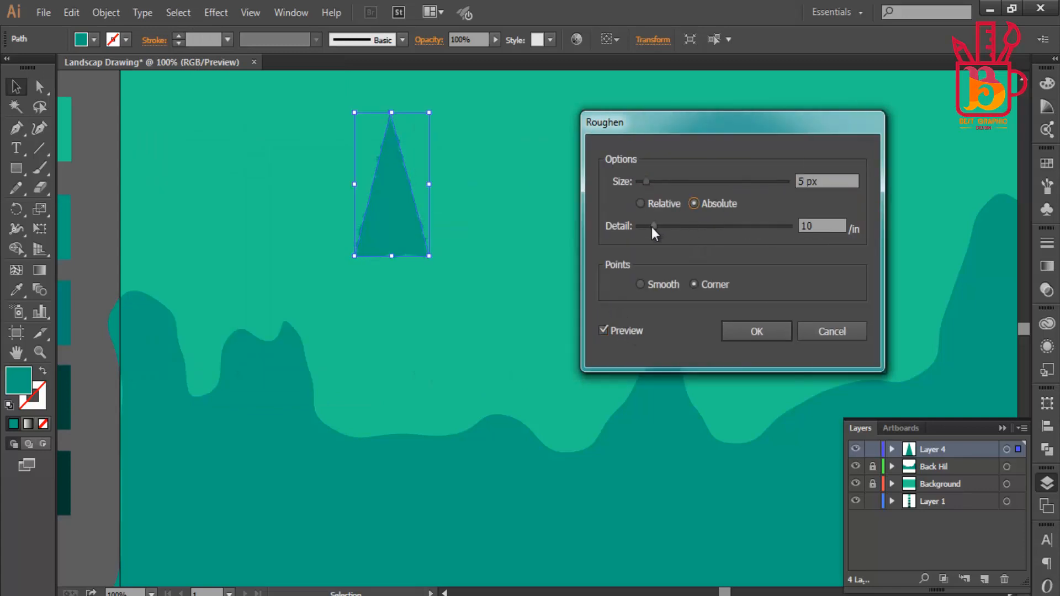
drag(654, 226, 667, 226)
mouse_move(646, 182)
mouse_down()
mouse_move(690, 182)
mouse_move(667, 181)
mouse_up()
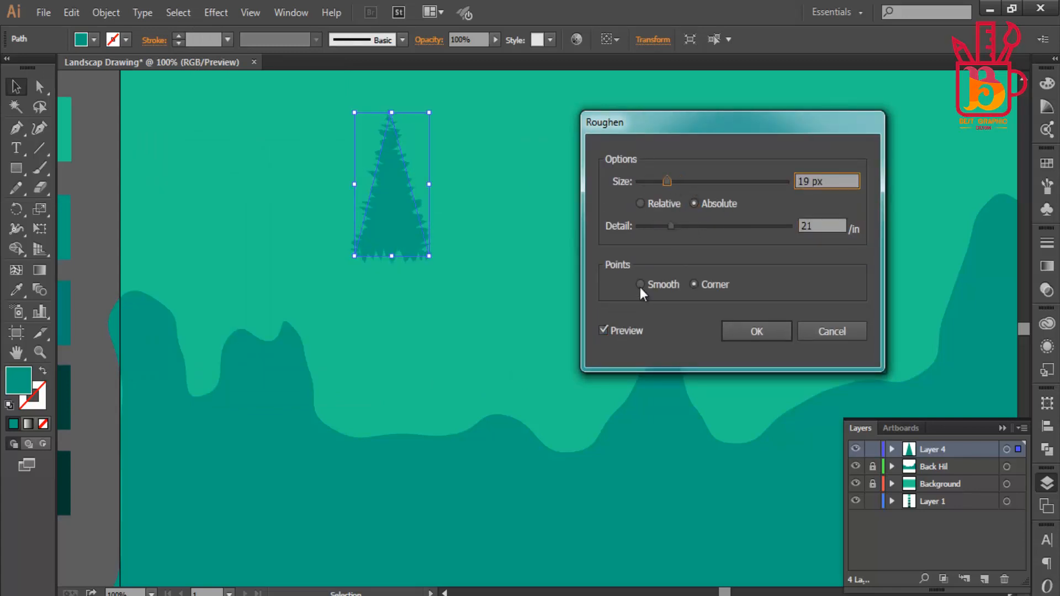
Step: Compare relative roughening, return to absolute, adjust the detail, and apply the effect with corner points to the triangle
click(657, 203)
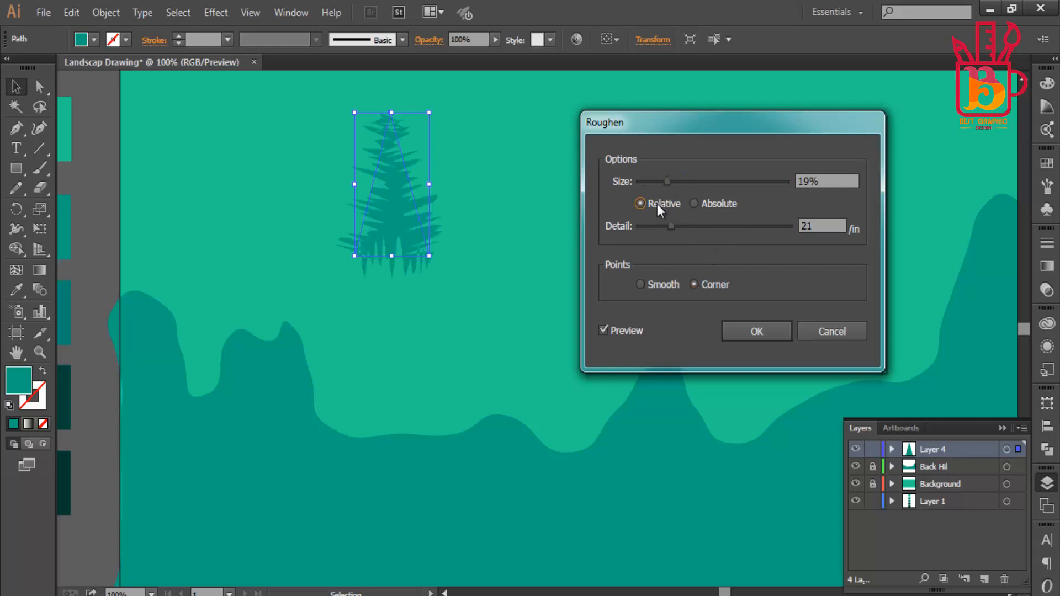
click(718, 204)
click(829, 226)
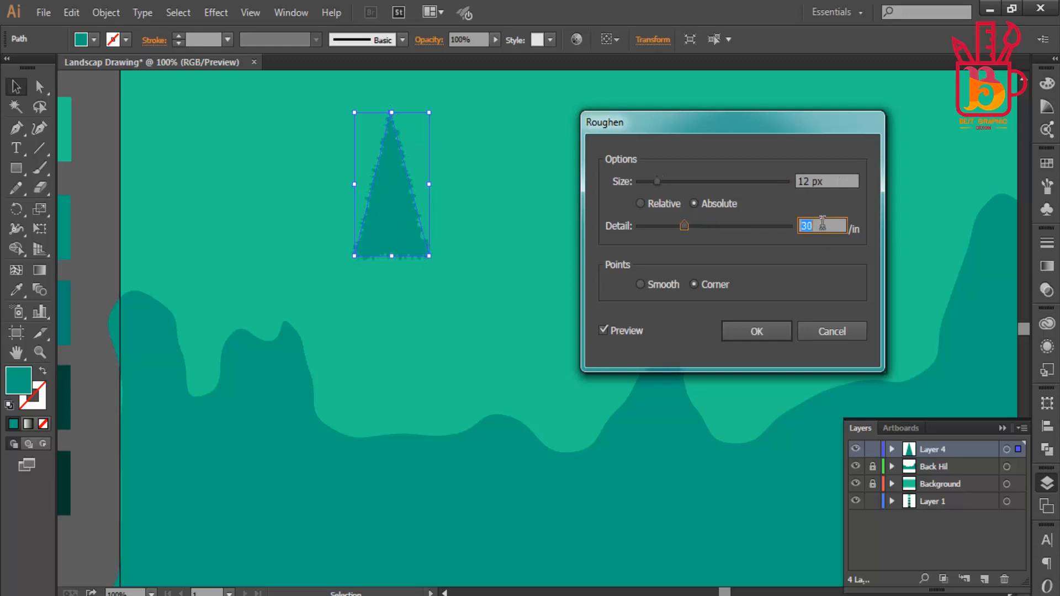
click(757, 331)
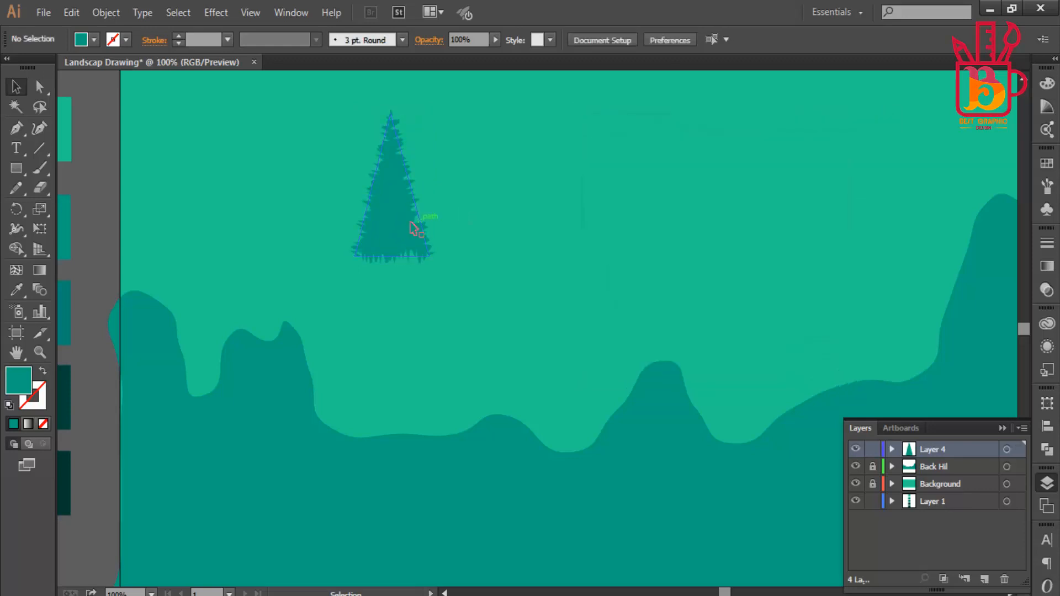
Step: Expand the roughened tree's appearance and fill it with the third palette swatch's teal using the Eyedropper
click(106, 13)
click(213, 206)
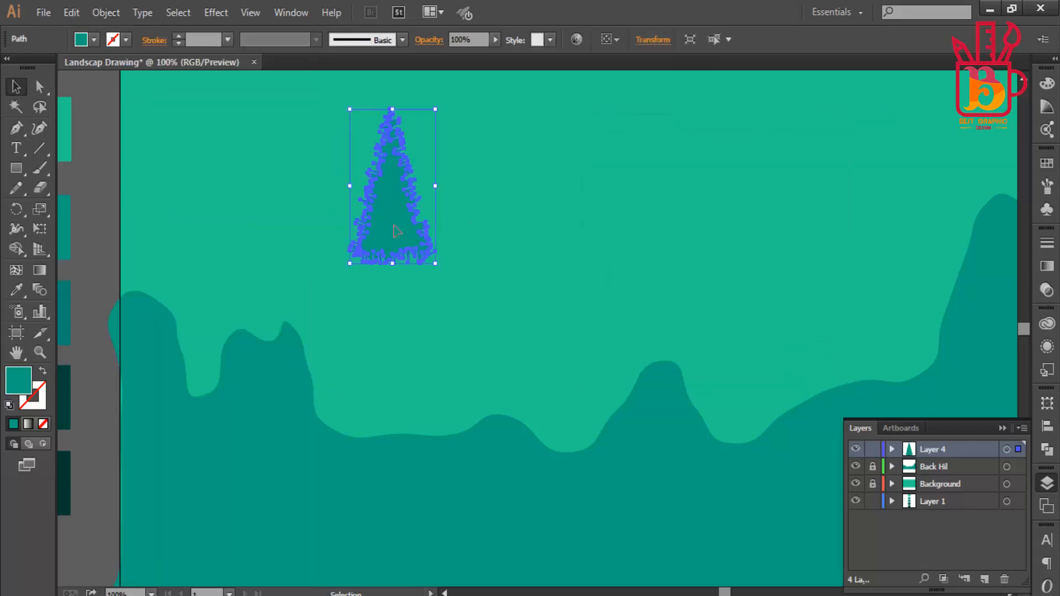
scroll(566, 207, down, 1)
click(223, 277)
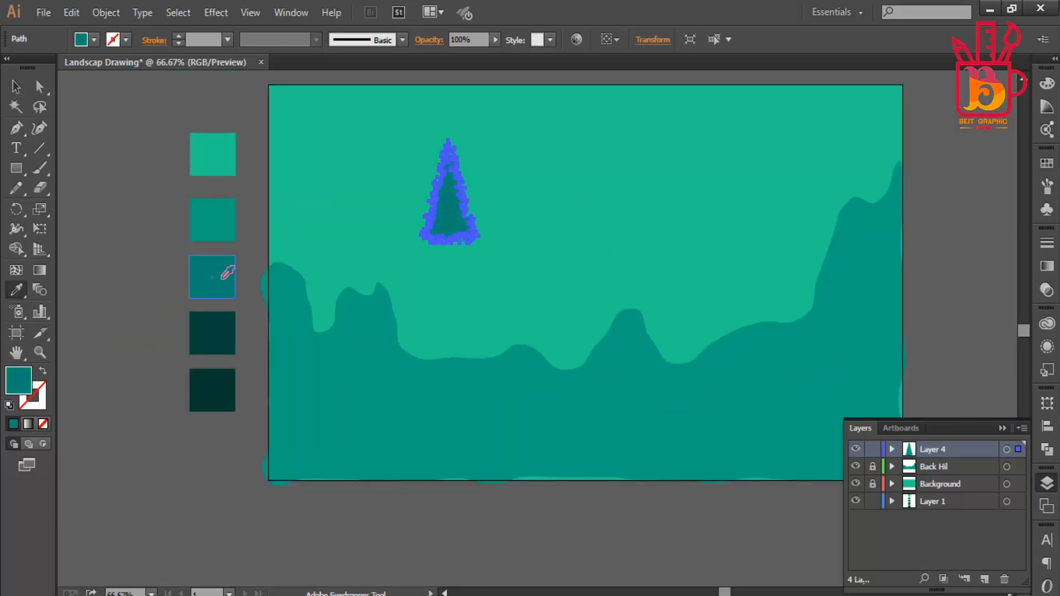
click(596, 210)
Step: Move the tree onto the lower-left part of the back hill and scale it down
scroll(546, 207, down, 1)
drag(442, 204, 298, 389)
scroll(299, 389, up, 2)
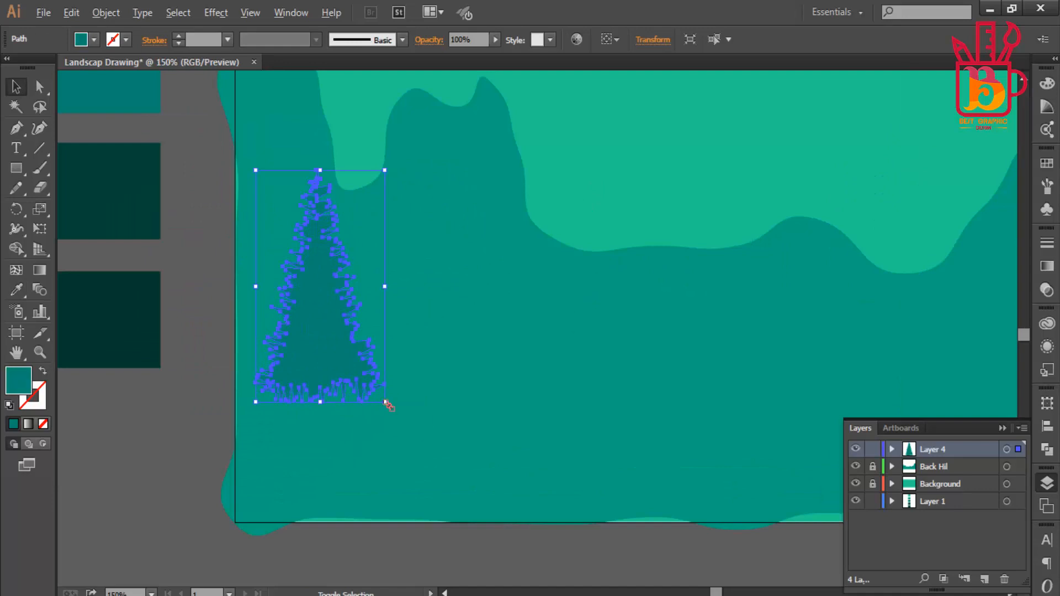
drag(387, 404, 359, 331)
Step: Place a copy of the tree beside the original so the two slightly overlap
drag(337, 300, 365, 286)
click(522, 174)
scroll(356, 251, down, 2)
scroll(338, 251, up, 3)
Step: Add a third, smaller tree copy at the right side of the pair, aligned with their bases
click(346, 298)
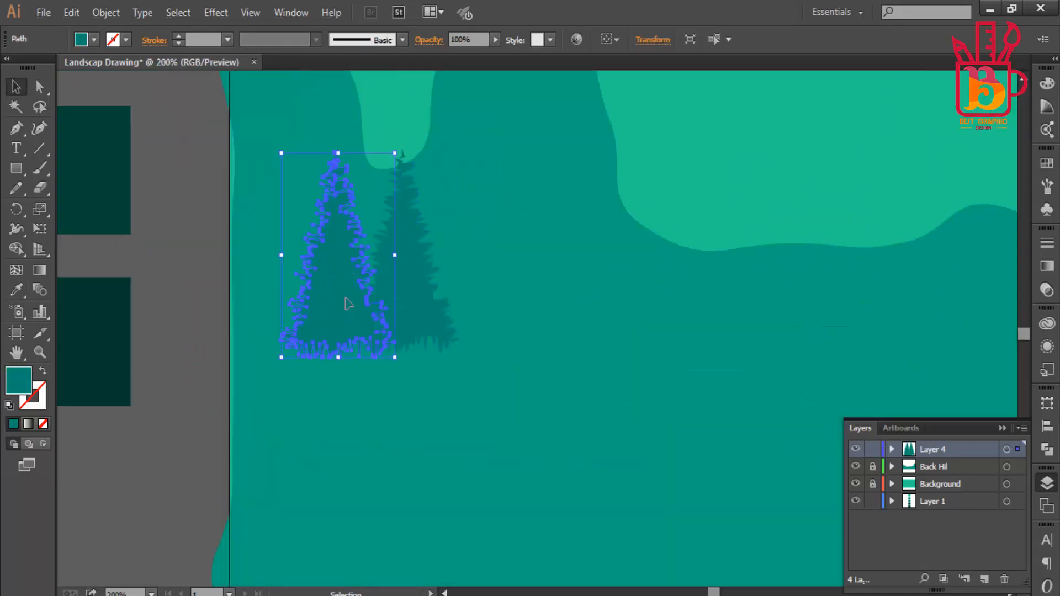
drag(453, 305, 463, 293)
drag(520, 343, 501, 297)
drag(465, 276, 466, 301)
click(561, 258)
scroll(387, 276, down, 2)
scroll(397, 275, up, 2)
Step: Copy the middle tree to the right of the small one and enlarge it slightly
click(339, 285)
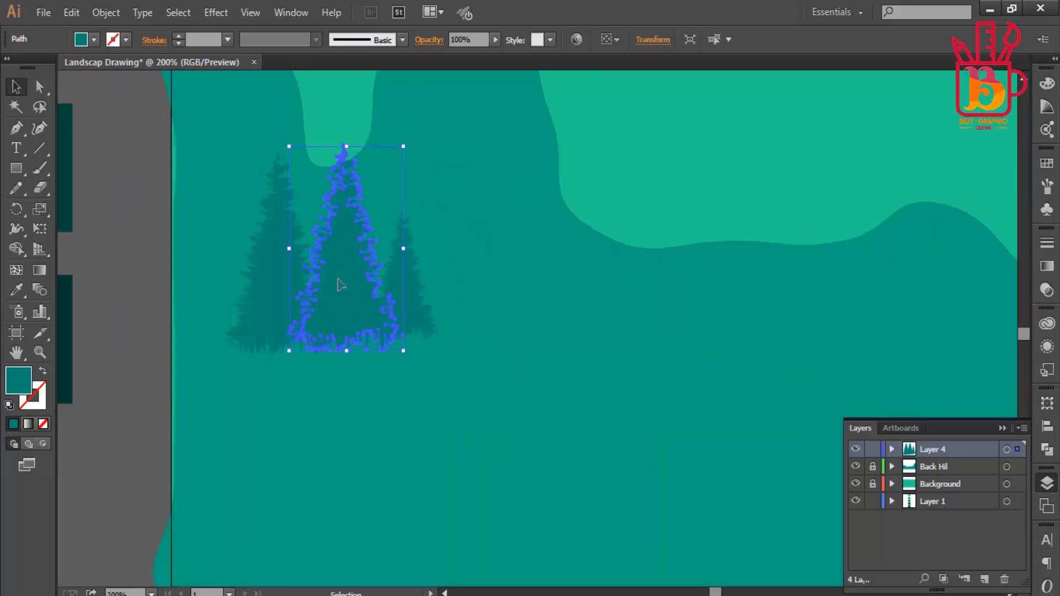
drag(337, 286, 468, 279)
drag(531, 348, 538, 361)
drag(478, 305, 473, 292)
Step: Duplicate the enlarged tree farther right and scale it up into the tallest tree of the cluster
drag(457, 292, 594, 291)
drag(669, 344, 685, 371)
drag(625, 305, 664, 273)
Step: Place a copy of the small tree between the two tallest trees and nudge the tree position
drag(410, 278, 553, 276)
scroll(561, 276, down, 3)
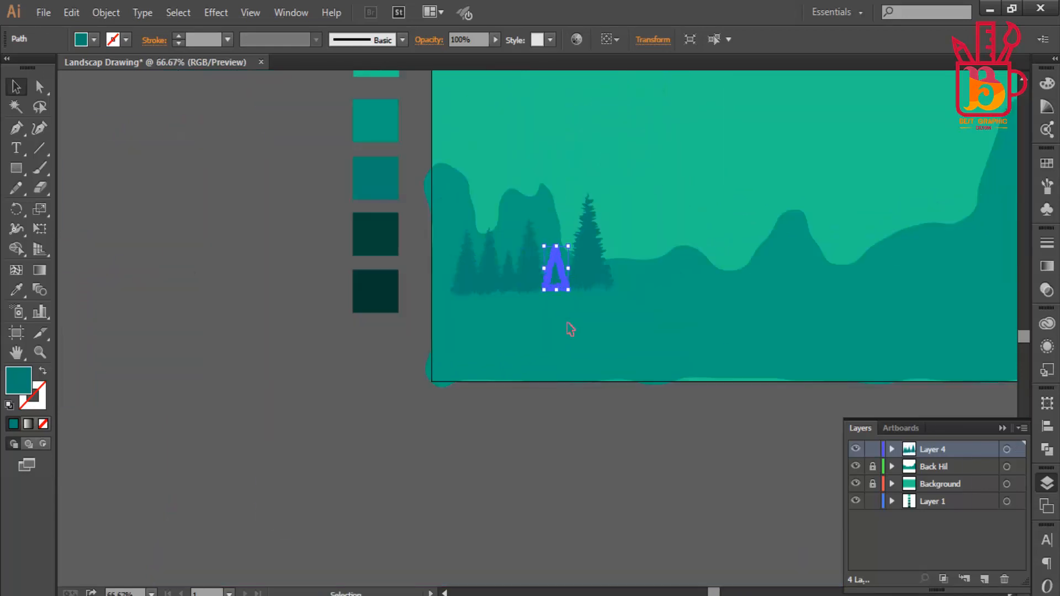
click(570, 324)
scroll(590, 297, up, 3)
drag(582, 219, 582, 227)
click(551, 341)
scroll(551, 343, down, 3)
drag(577, 345, 501, 379)
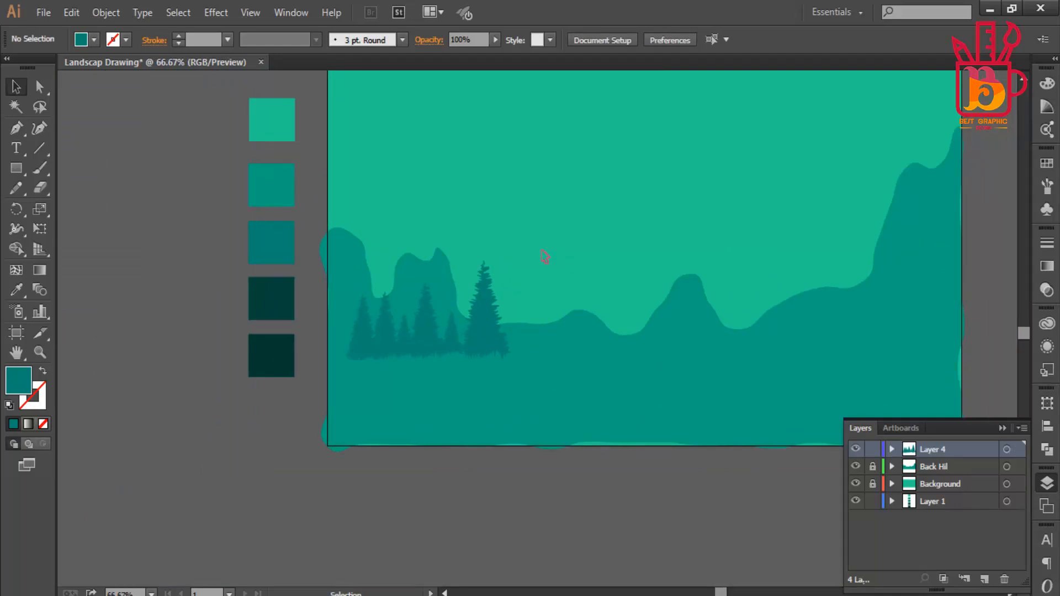
Step: Duplicate the tree cluster to the right so the row extends across the middle of the artboard
scroll(545, 258, down, 1)
scroll(474, 358, up, 2)
scroll(476, 360, up, 1)
drag(359, 276, 577, 279)
click(568, 319)
scroll(568, 320, down, 2)
scroll(492, 313, up, 2)
drag(675, 291, 683, 235)
click(658, 328)
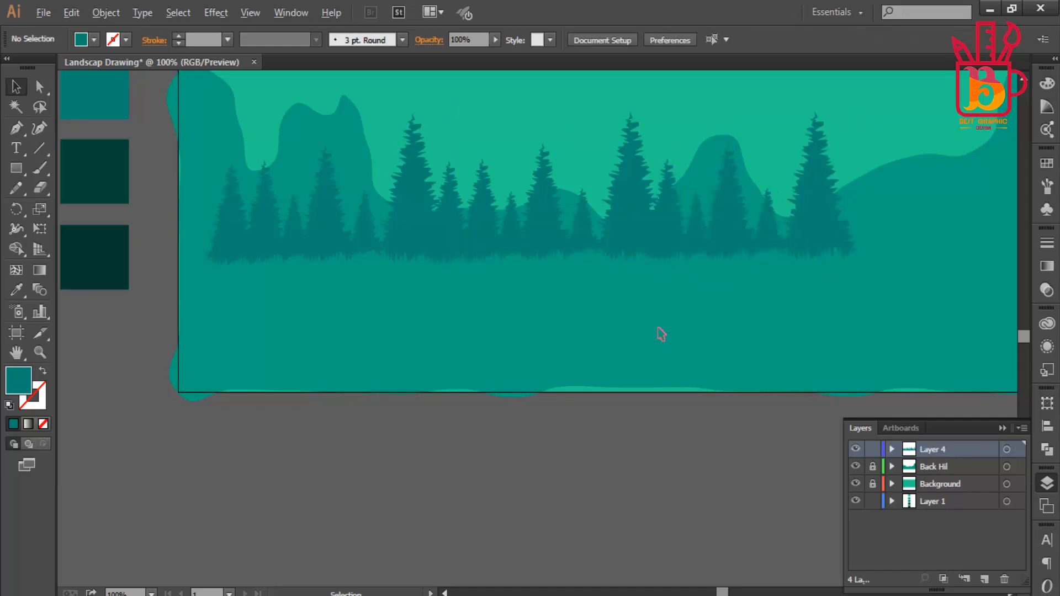
Step: Extend the tree row farther right with more tree copies of varied height
scroll(662, 334, down, 1)
scroll(658, 330, up, 1)
drag(561, 229, 767, 259)
click(708, 332)
drag(818, 366, 668, 421)
drag(591, 294, 666, 290)
click(668, 421)
scroll(682, 340, down, 2)
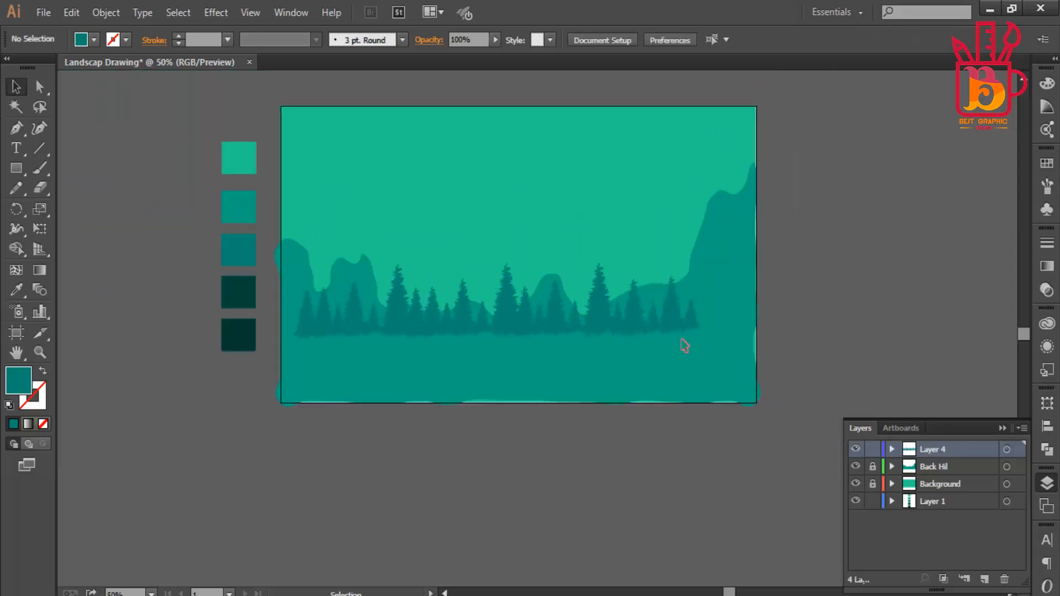
Step: Add a small tree copy in the gap just left of the third tall tree
scroll(685, 345, up, 3)
mouse_move(609, 249)
mouse_down()
mouse_move(686, 225)
mouse_move(631, 231)
mouse_move(626, 256)
mouse_up()
click(625, 317)
scroll(625, 318, down, 3)
scroll(629, 295, up, 3)
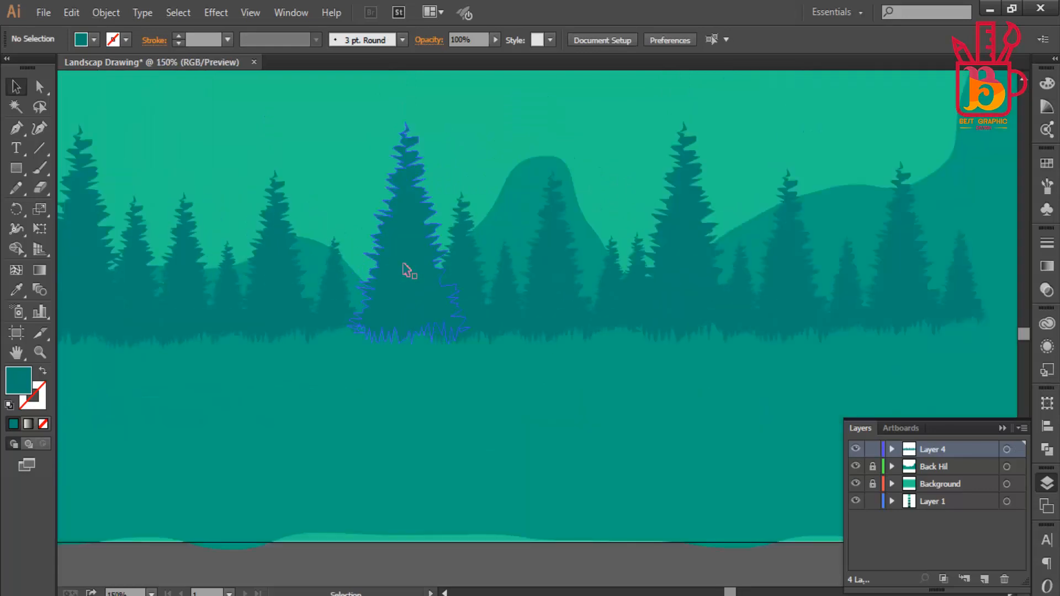
Step: Enlarge the tall tree near the row's centre and reposition its base on the tree line
drag(407, 275, 393, 270)
drag(459, 339, 478, 315)
drag(393, 314, 405, 276)
click(430, 383)
scroll(442, 353, down, 3)
scroll(442, 295, up, 2)
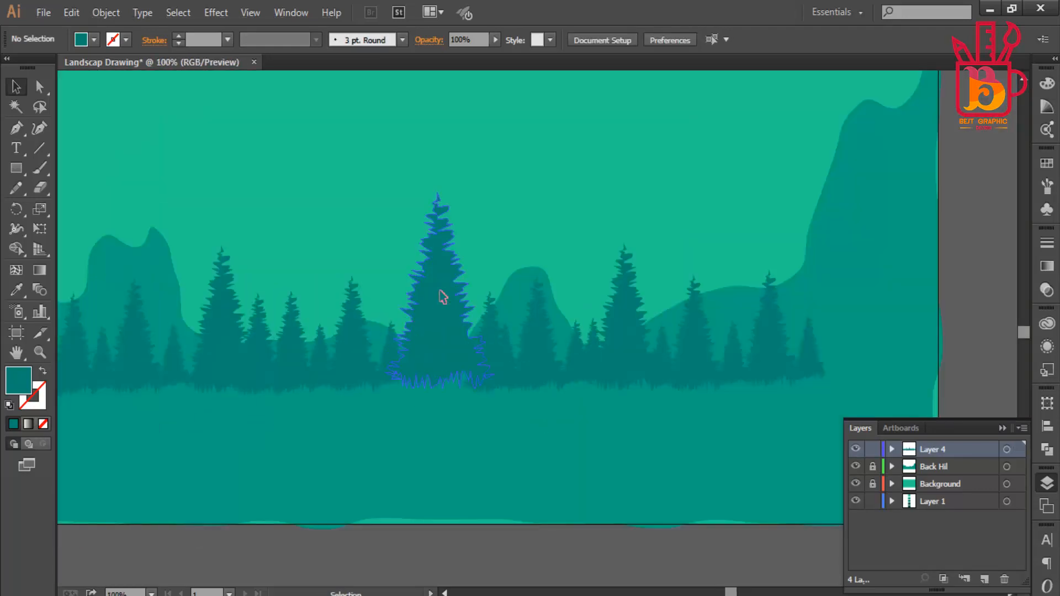
Step: Copy the third tall tree to the right end of the row, filling it up to the artboard's edge
scroll(472, 412, down, 3)
scroll(575, 289, up, 4)
click(338, 293)
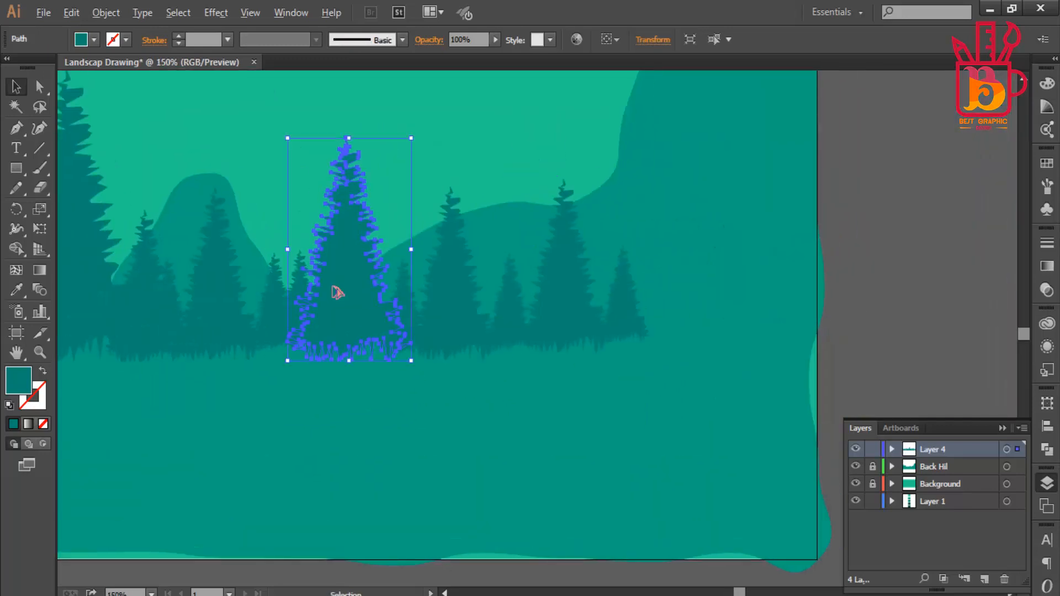
drag(338, 292, 726, 372)
scroll(664, 345, down, 3)
scroll(587, 355, up, 2)
click(766, 299)
scroll(765, 300, down, 2)
scroll(770, 300, up, 1)
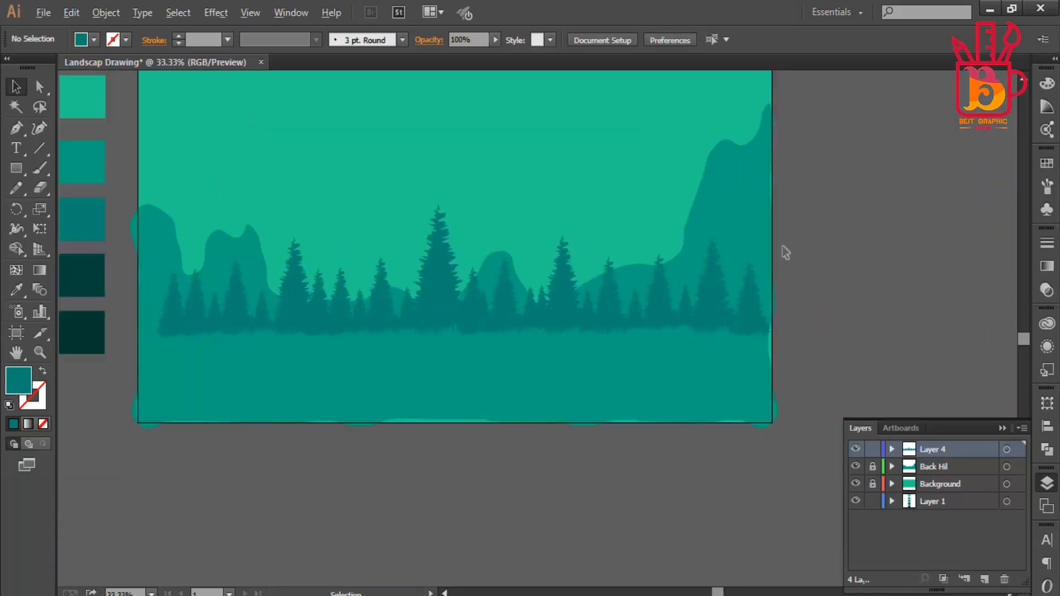
scroll(783, 248, down, 2)
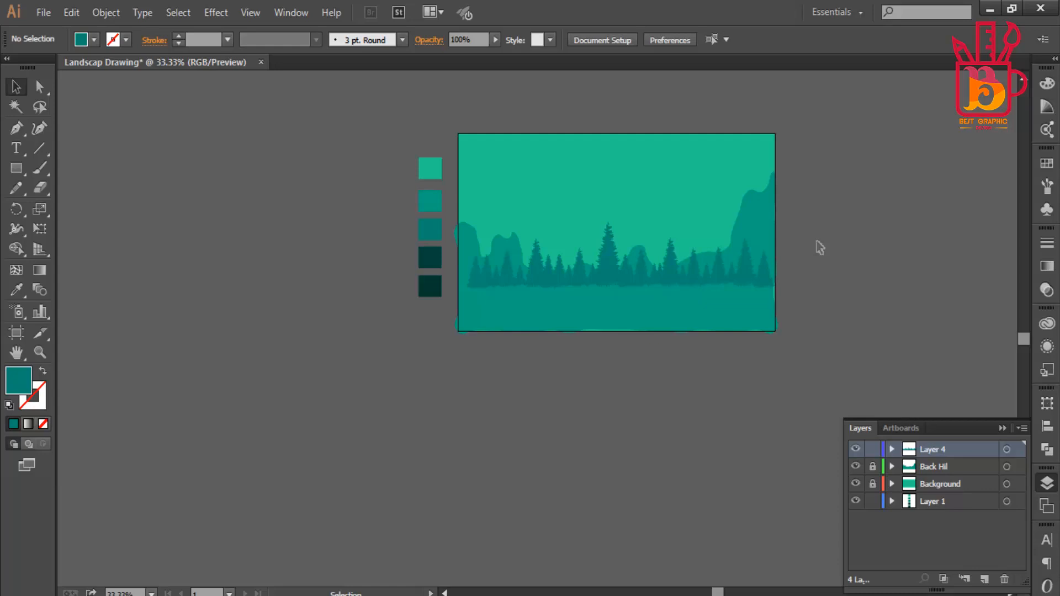
Step: Try placing two tiny copies of a small tree on top of the right cliff
scroll(779, 252, up, 4)
drag(624, 346, 693, 367)
click(657, 387)
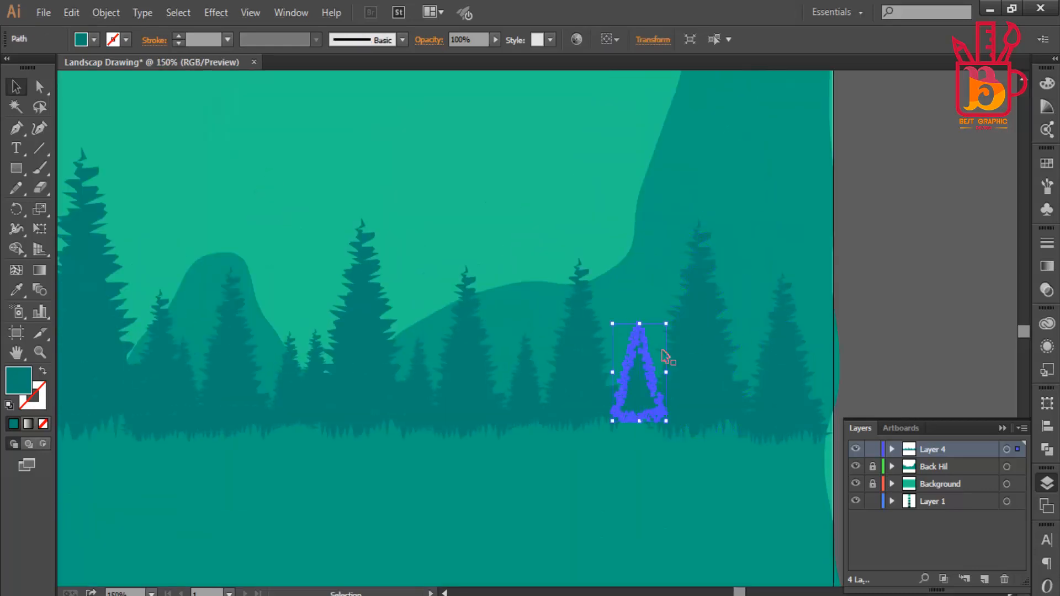
drag(643, 313, 616, 172)
scroll(534, 568, down, 1)
scroll(625, 172, up, 3)
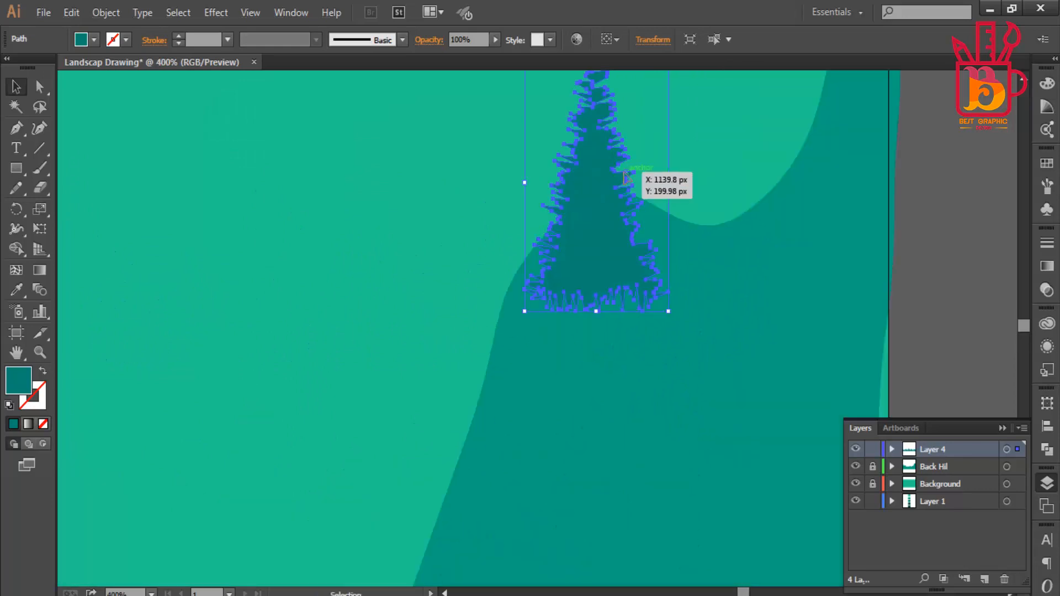
drag(669, 312, 620, 230)
drag(607, 197, 640, 214)
click(909, 209)
scroll(742, 193, down, 3)
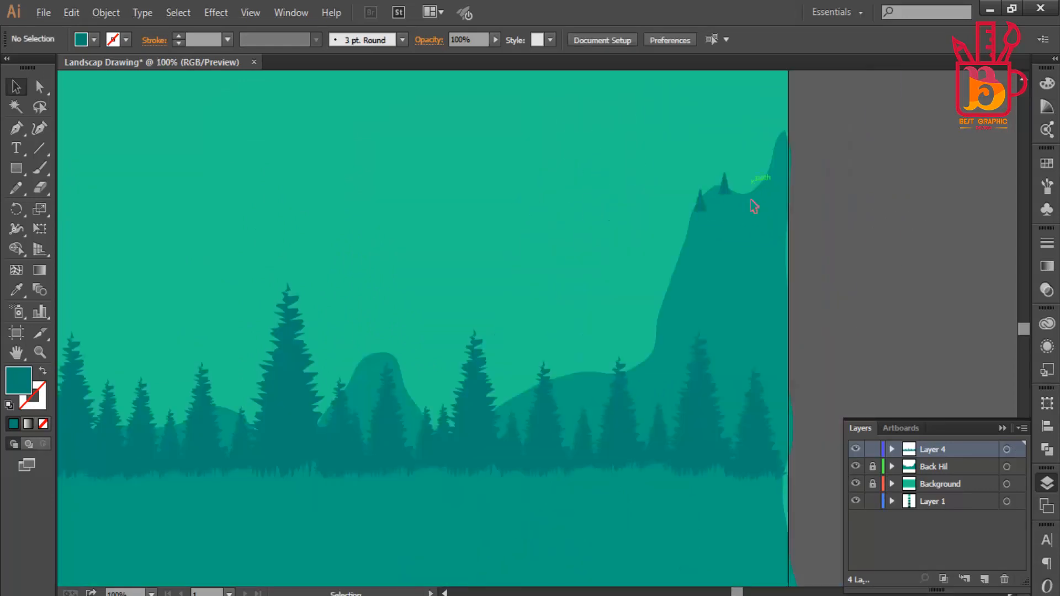
Step: Nudge the upper tiny tree on the right cliff so its base sits on the ridge
scroll(734, 202, up, 3)
scroll(724, 171, up, 2)
drag(622, 253, 623, 258)
scroll(623, 256, down, 4)
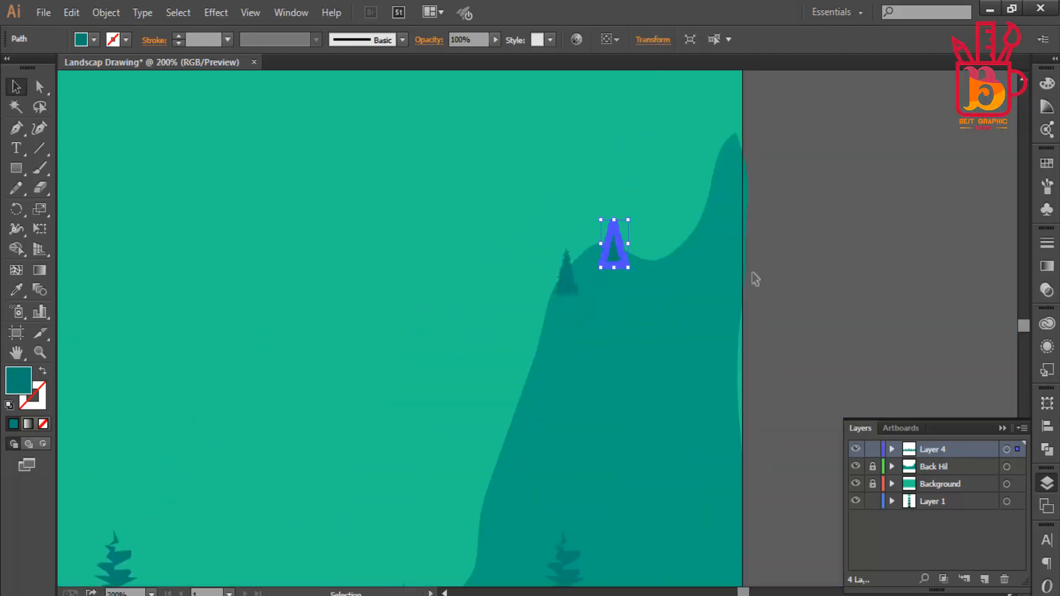
click(755, 280)
scroll(817, 234, down, 3)
scroll(768, 251, up, 4)
scroll(618, 217, down, 3)
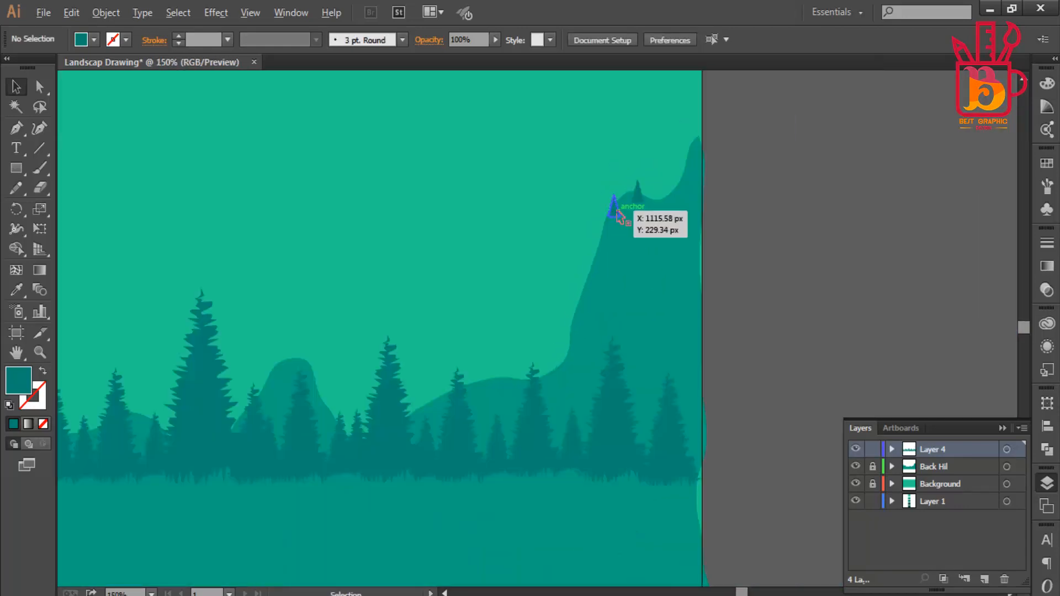
Step: Delete the two tiny trees from the top of the right cliff
scroll(619, 214, up, 3)
scroll(619, 185, down, 3)
drag(581, 140, 679, 259)
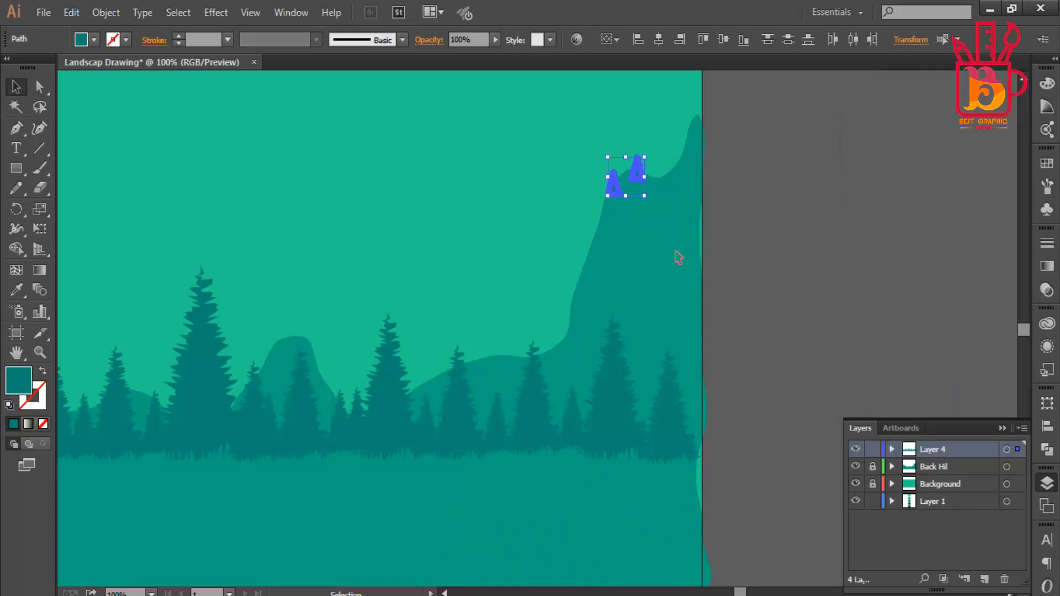
click(678, 256)
scroll(748, 232, down, 2)
Step: Duplicate the trees at the right end of the row and place the copies higher, overlapping the originals
scroll(712, 271, up, 4)
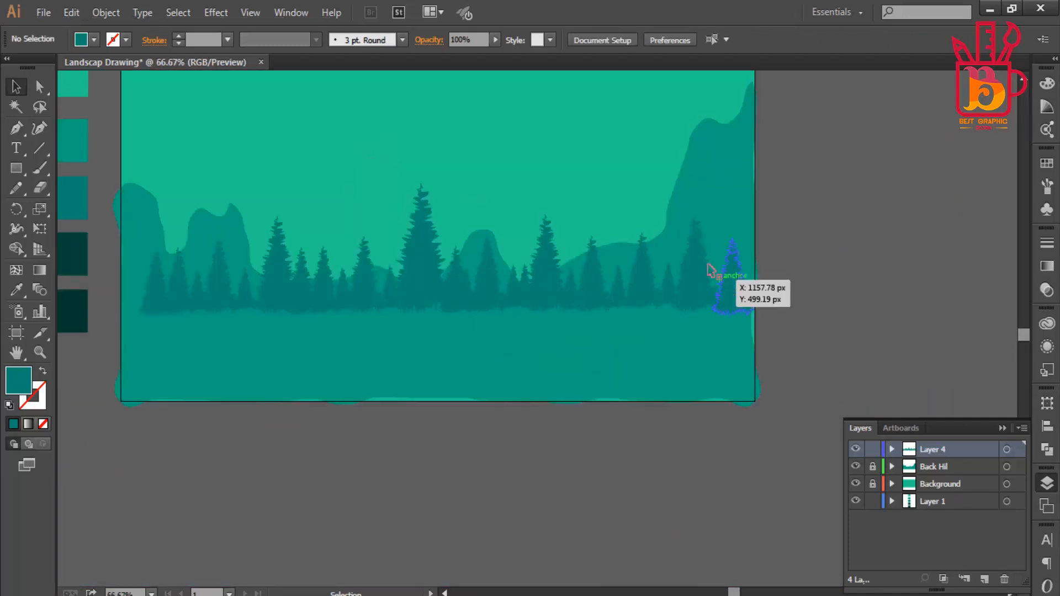
drag(765, 411, 766, 412)
drag(627, 310, 560, 427)
drag(561, 427, 597, 314)
scroll(611, 221, down, 2)
click(801, 235)
scroll(558, 274, up, 3)
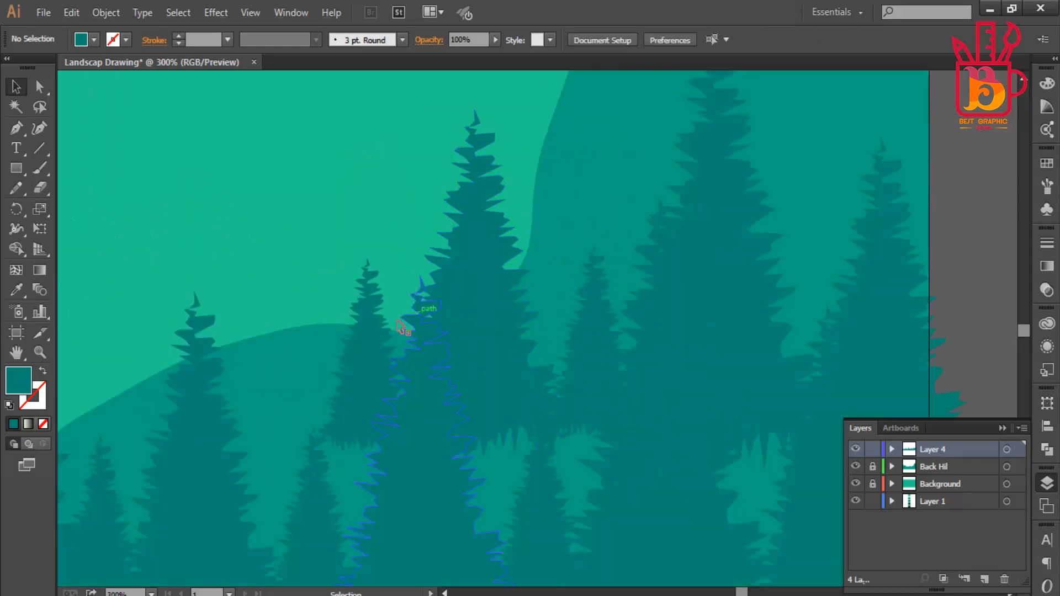
Step: Delete the leftmost small copied tree and lower neighbouring trees into the row
click(352, 326)
key(Delete)
scroll(483, 231, up, 1)
drag(503, 212, 456, 341)
scroll(504, 221, down, 2)
click(527, 311)
drag(528, 310, 509, 370)
click(800, 237)
Step: Lower and shift more of the trees near the artboard's right edge to vary the overlapping cluster
drag(601, 301, 603, 355)
click(848, 202)
scroll(705, 261, up, 1)
drag(593, 243, 618, 237)
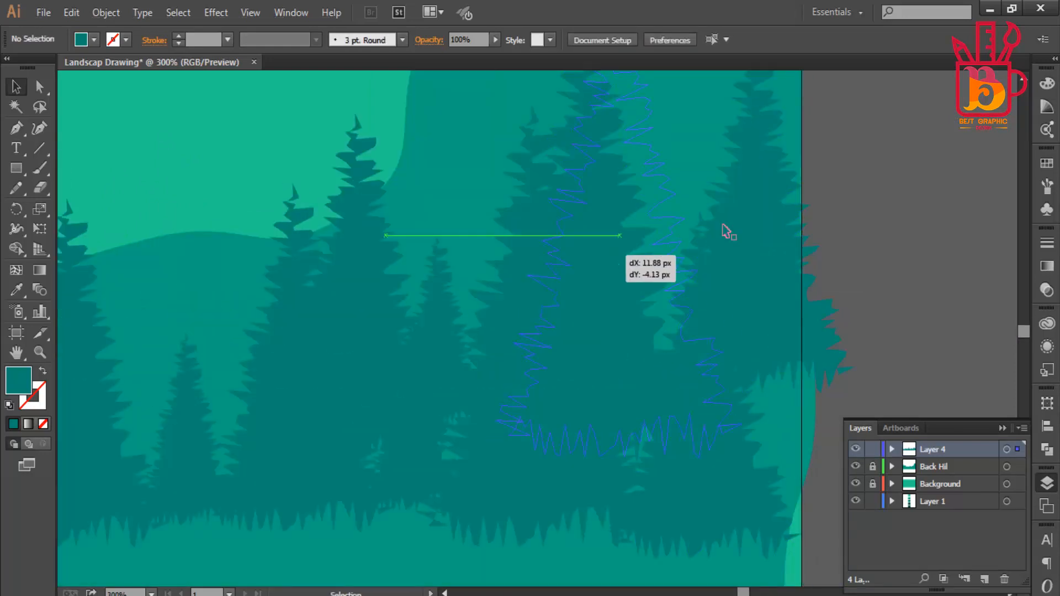
drag(747, 280, 747, 341)
click(908, 158)
scroll(905, 159, down, 3)
Step: Select three lower trees at the right end of the row and shift them together slightly
click(838, 294)
scroll(834, 277, up, 2)
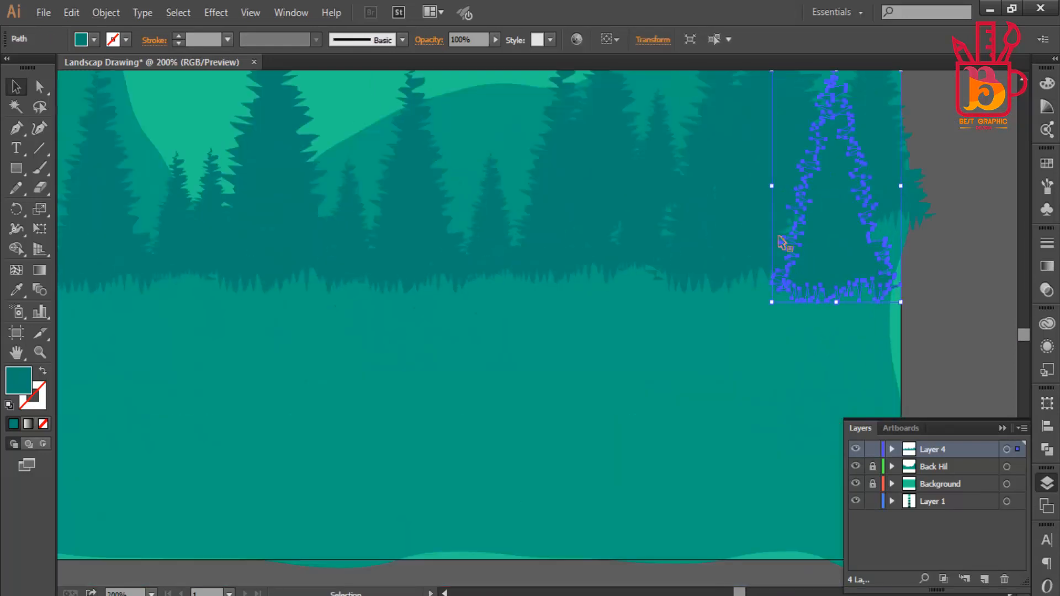
shift+click(720, 244)
shift+click(627, 201)
scroll(627, 208, down, 1)
drag(598, 204, 591, 256)
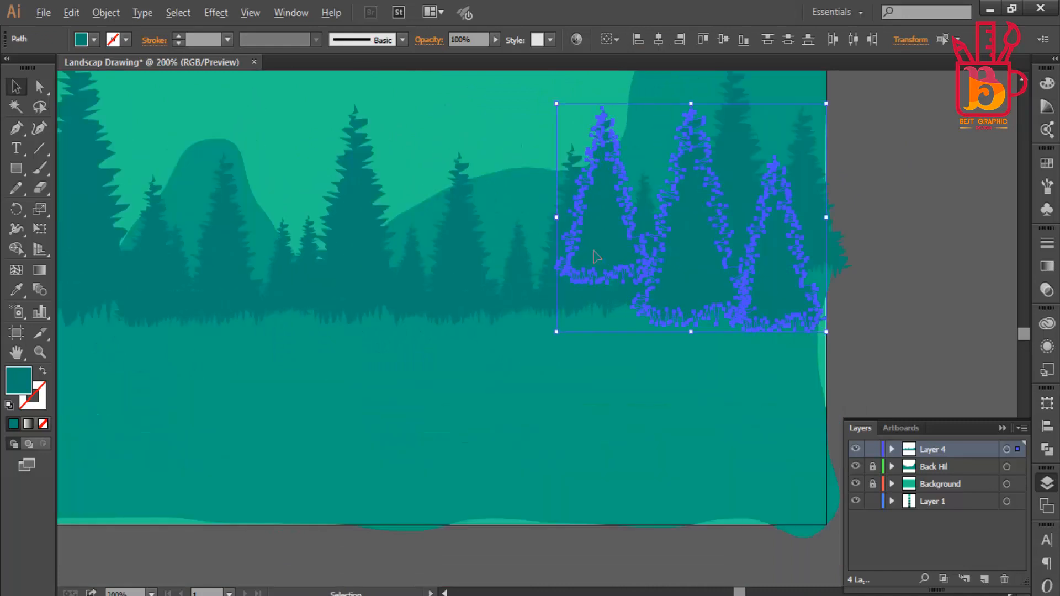
scroll(591, 256, up, 1)
drag(577, 293, 559, 276)
Step: Bring the three selected trees at the row's right end to the front
right_click(559, 276)
mouse_move(631, 493)
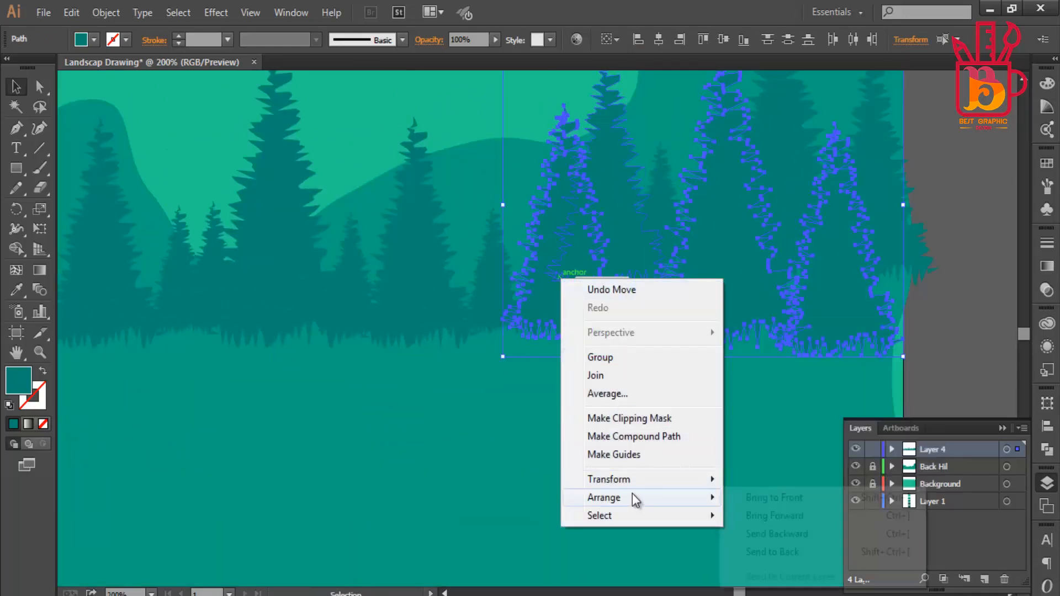
click(776, 499)
scroll(774, 302, down, 2)
click(993, 212)
Step: Extend the selection of trees at the row's right end and recolour them with the fourth palette swatch, a dark green
click(698, 247)
scroll(702, 251, up, 2)
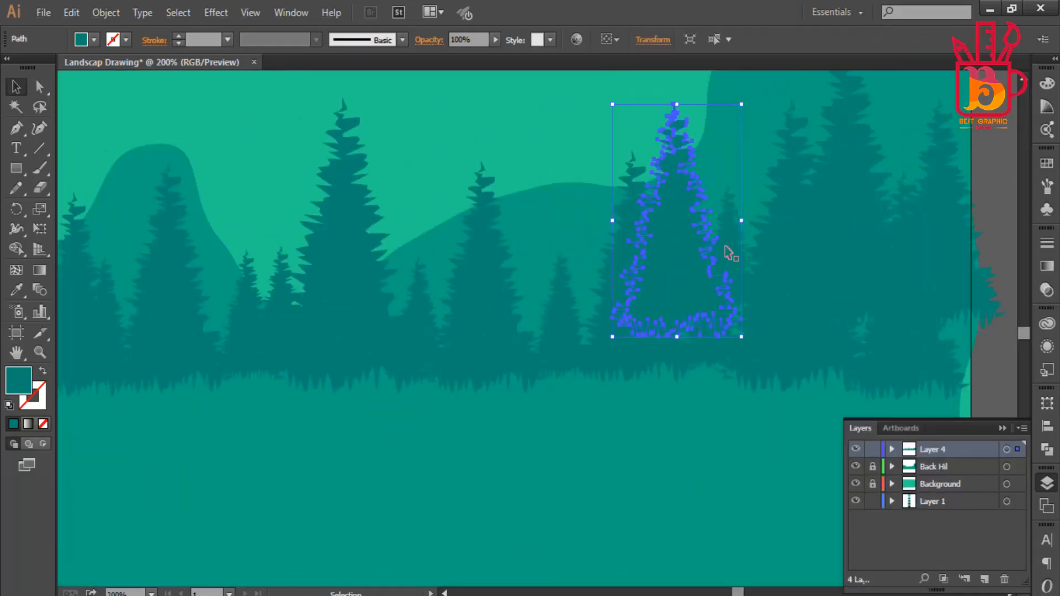
shift+click(727, 249)
scroll(952, 182, down, 3)
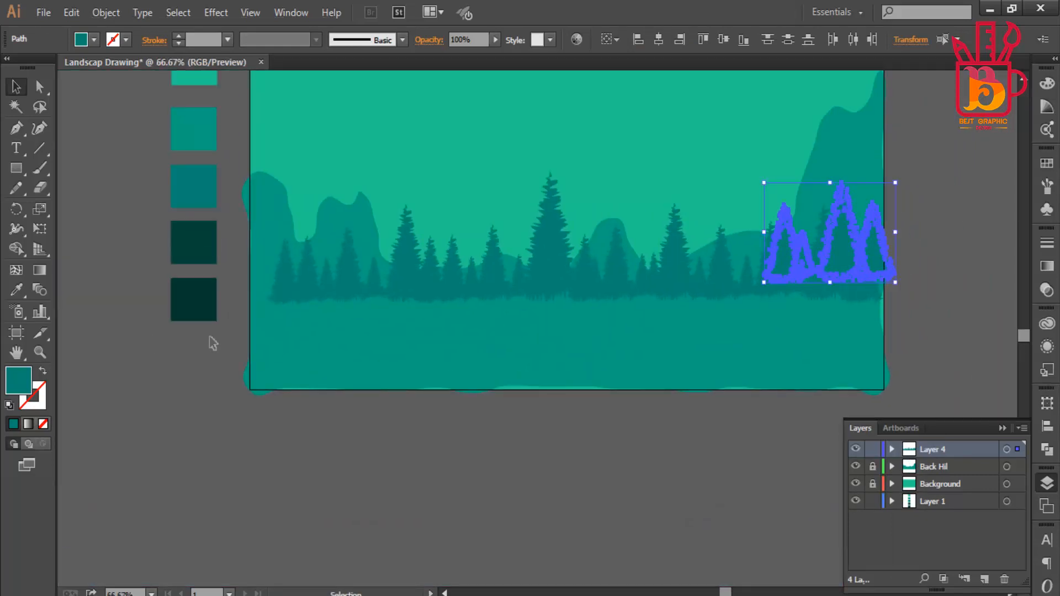
key(i)
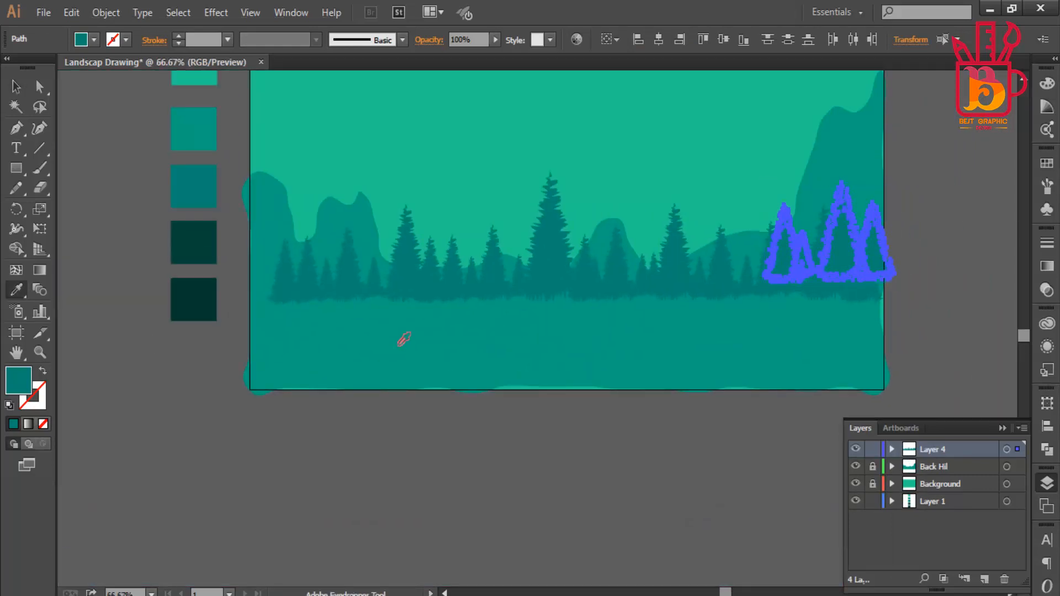
click(204, 221)
key(v)
click(197, 416)
scroll(787, 341, down, 2)
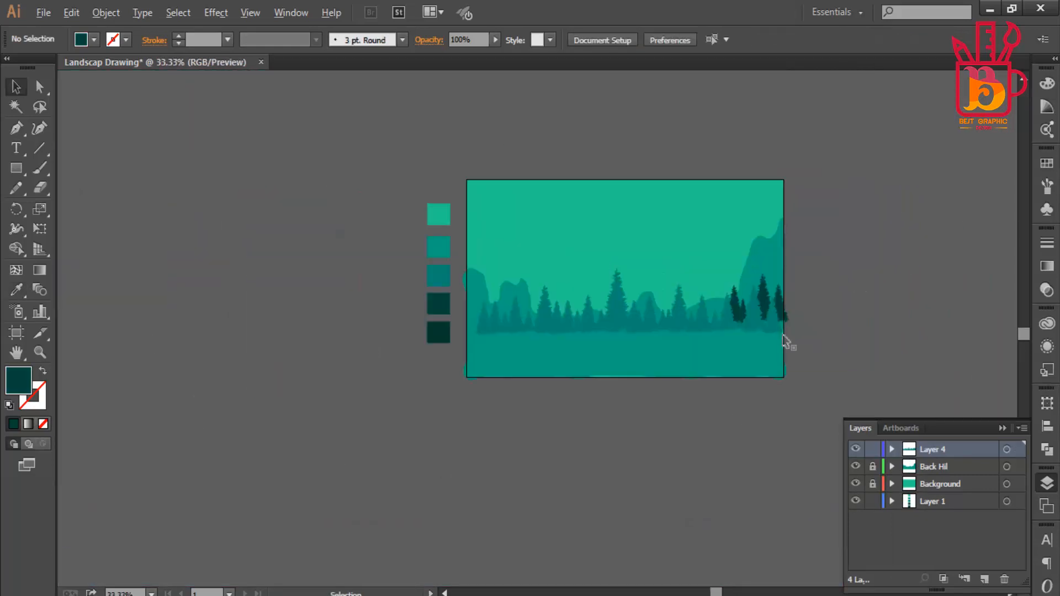
scroll(787, 341, up, 3)
scroll(866, 245, down, 3)
scroll(616, 264, up, 2)
key(p)
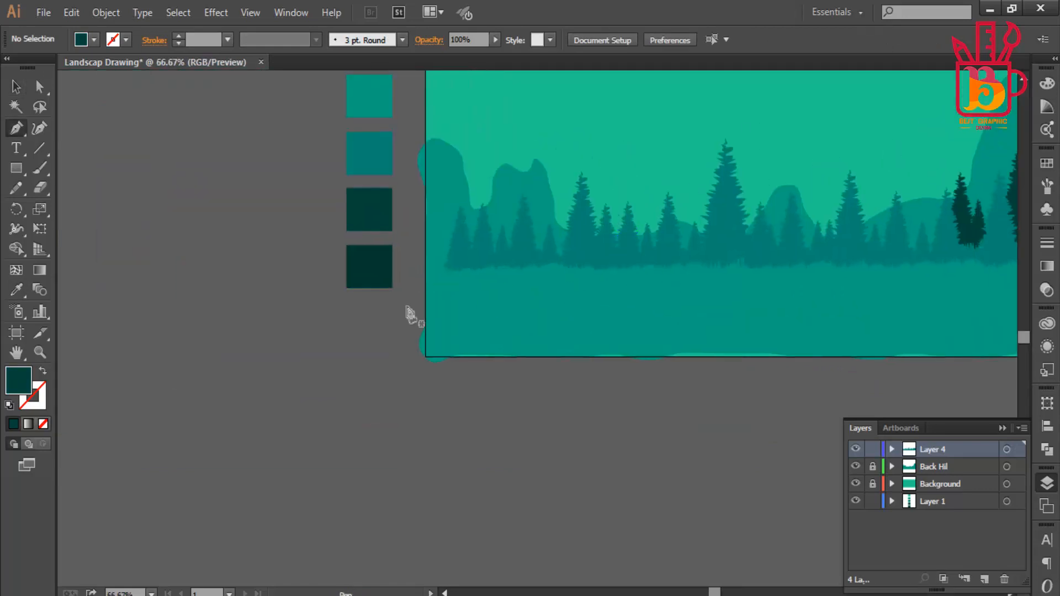
click(442, 244)
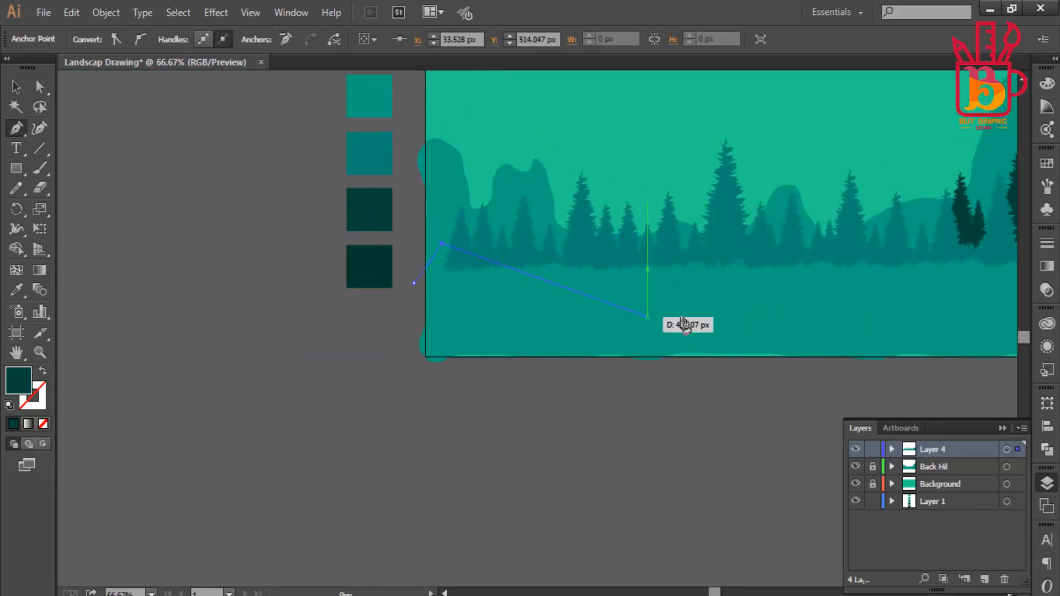
click(697, 283)
drag(852, 268, 627, 269)
click(625, 265)
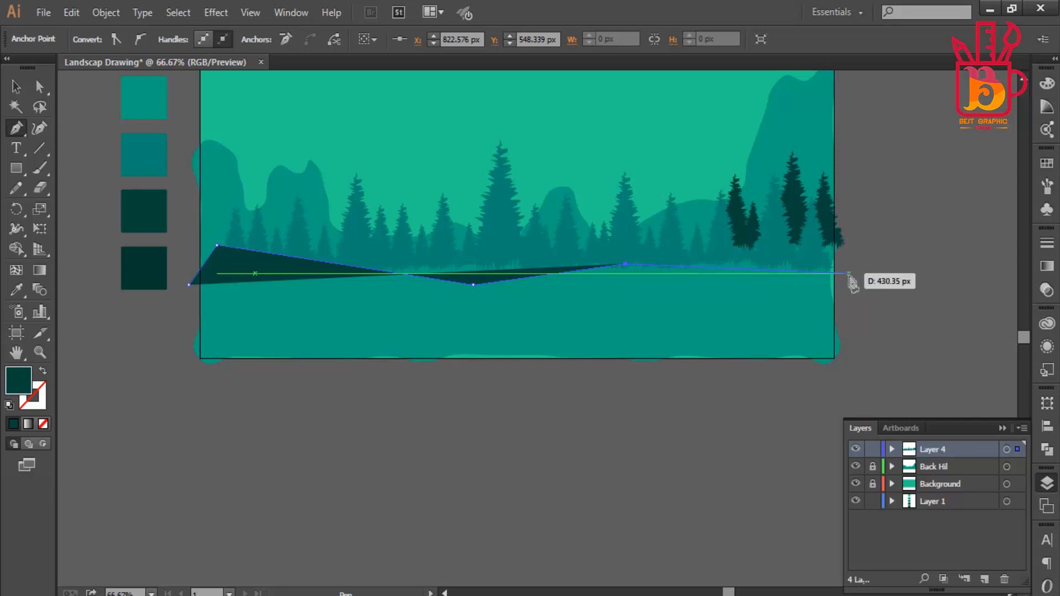
key(ctrl+z)
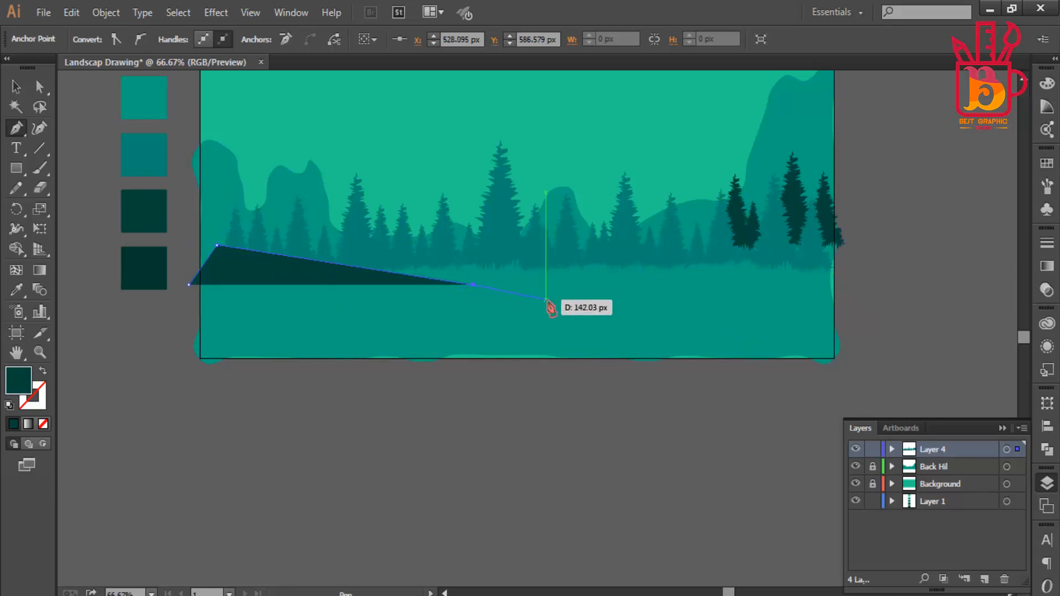
key(ctrl+z)
key(ctrl+z)
key(ctrl+z)
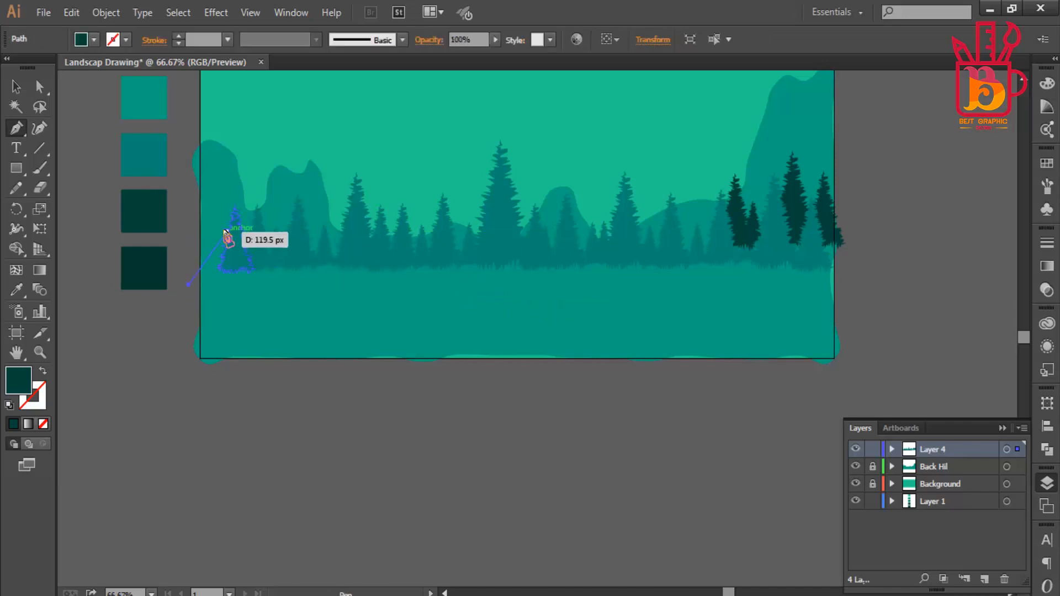
Step: Draw a closed angular foreground hill with the Pen tool, sloping from the artboard's left side down to its lower right corner
click(217, 225)
click(530, 271)
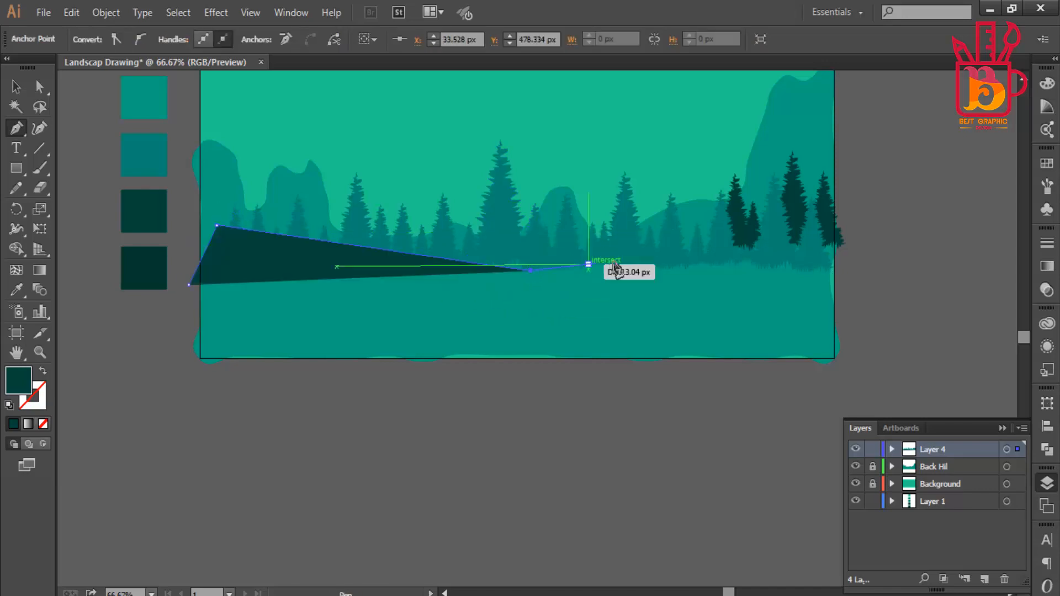
click(645, 258)
click(833, 266)
key(ctrl)
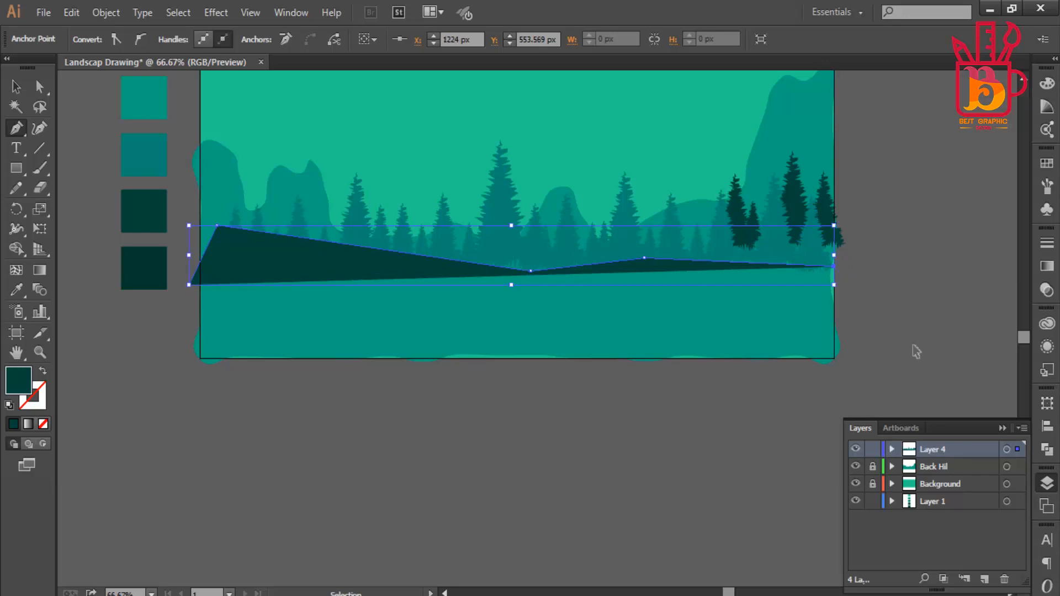
key(ctrl+z)
key(ctrl+z)
click(625, 264)
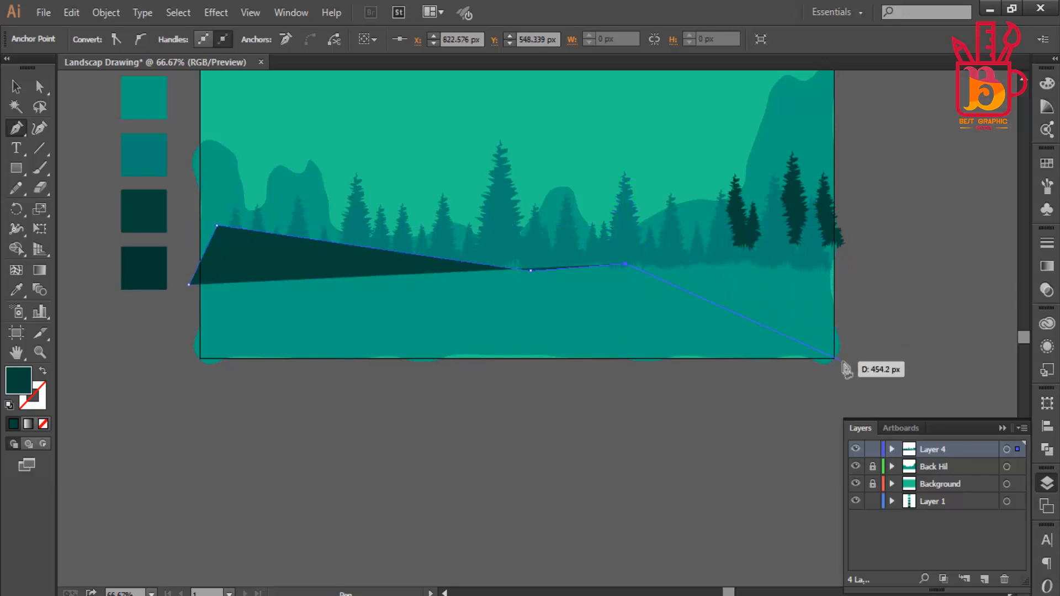
click(835, 358)
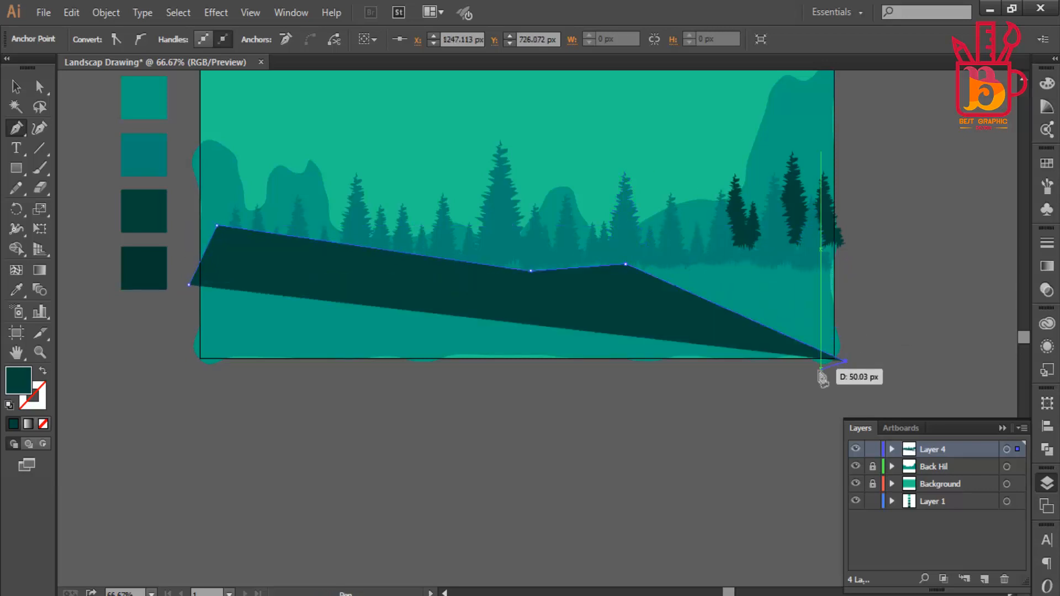
click(185, 358)
click(189, 285)
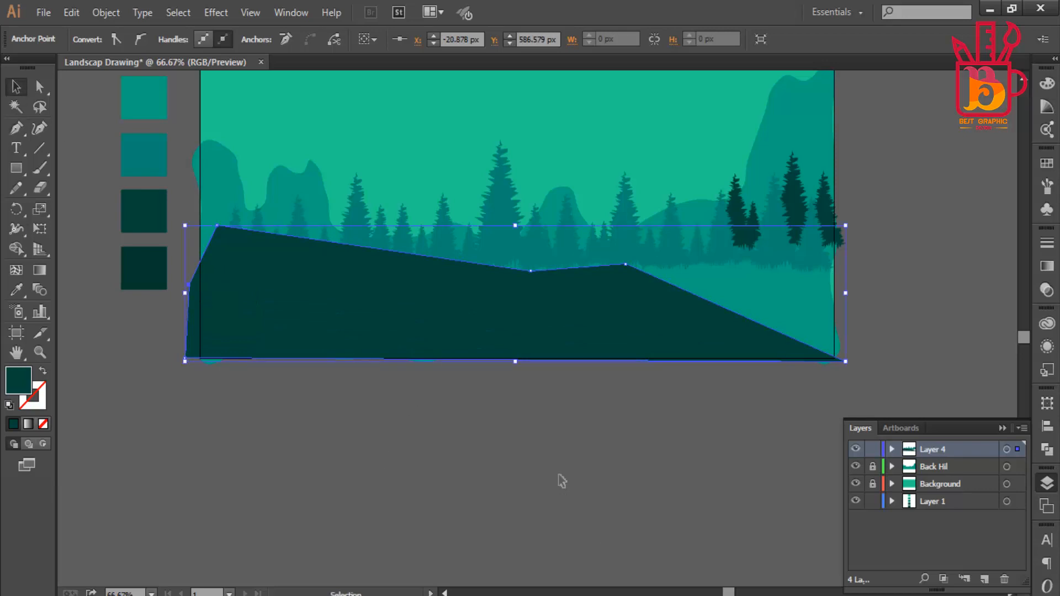
click(558, 476)
Step: Fill the foreground hill with the darkest green sampled from the lowest palette swatch
scroll(544, 414, down, 2)
scroll(465, 323, up, 3)
scroll(436, 337, down, 2)
click(375, 358)
key(i)
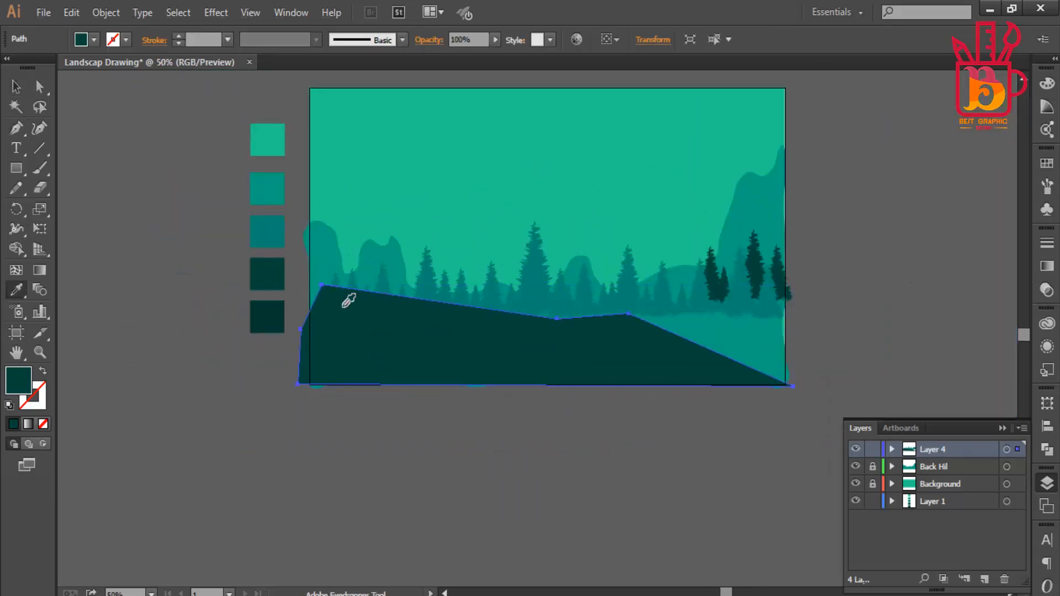
click(267, 317)
click(15, 90)
click(194, 243)
Step: Unlock the Background layer and draw a circle on it with the Ellipse tool, partly behind the tall right hill
scroll(341, 290, down, 2)
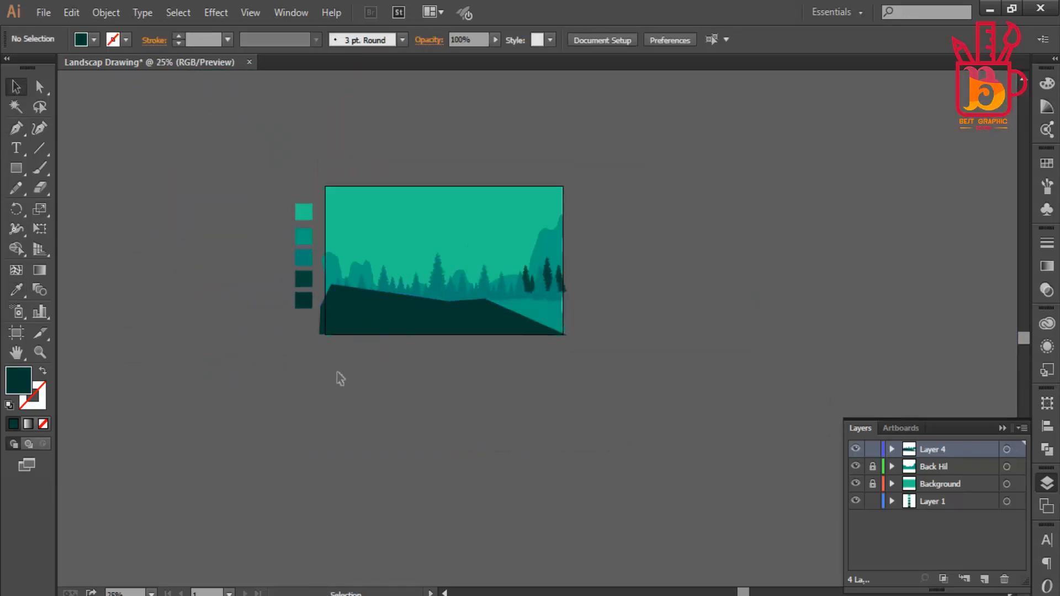
scroll(339, 326, up, 2)
drag(221, 369, 369, 390)
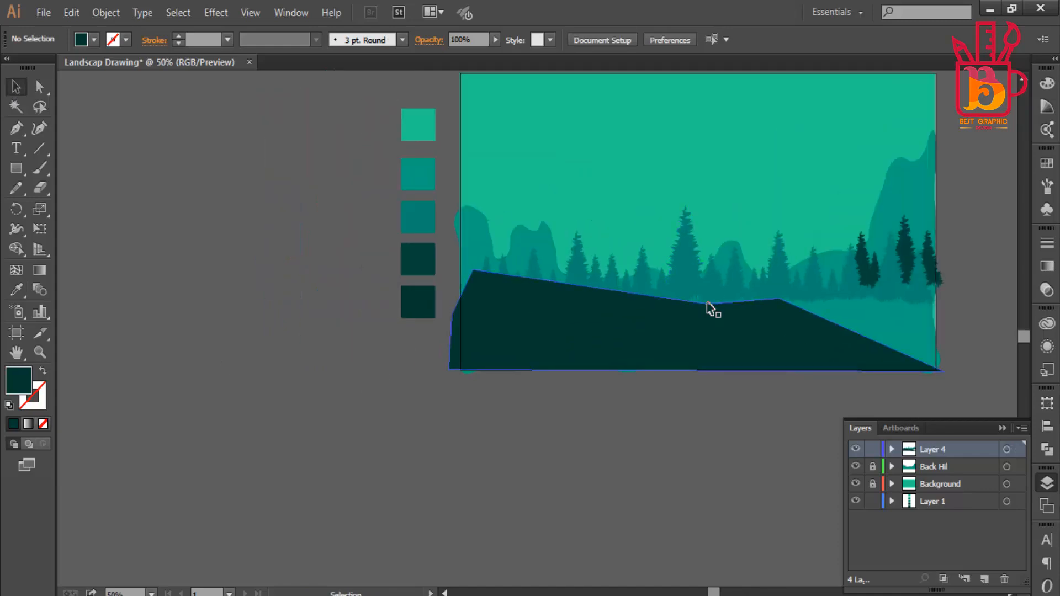
scroll(931, 198, up, 1)
drag(930, 215, 826, 170)
click(950, 484)
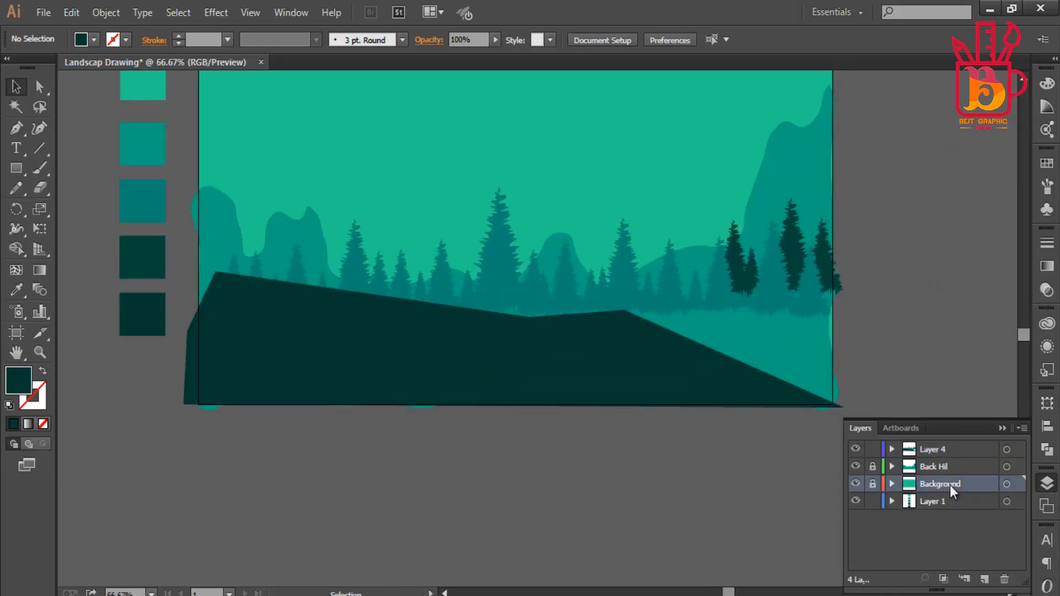
click(873, 484)
drag(16, 175, 89, 206)
scroll(753, 208, up, 2)
drag(752, 190, 801, 239)
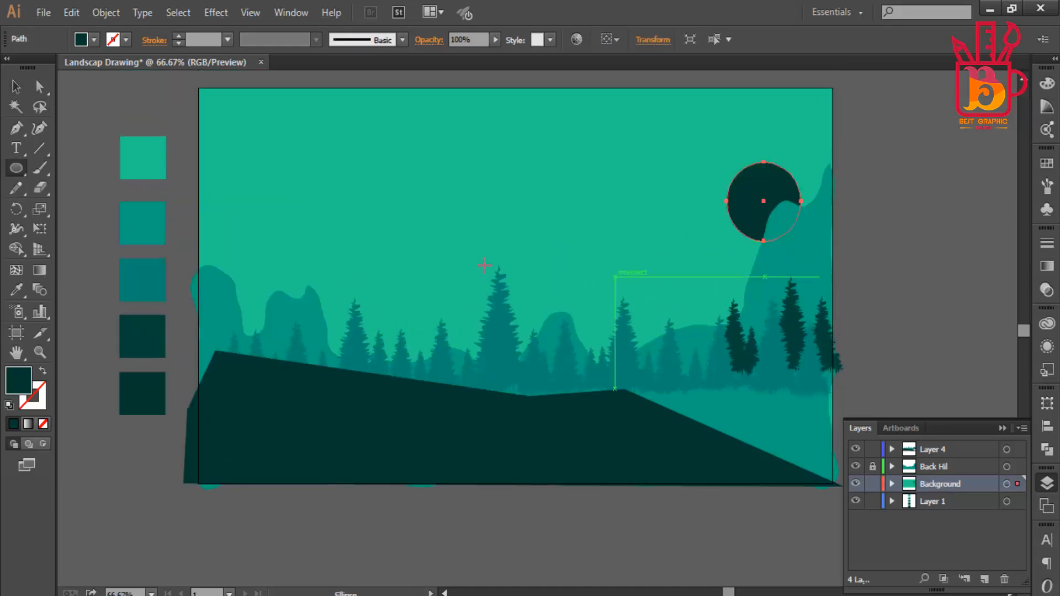
Step: Shrink the circle and shift it so the tall right hill's shoulder partly covers it
click(92, 148)
scroll(823, 214, up, 2)
drag(735, 204, 728, 221)
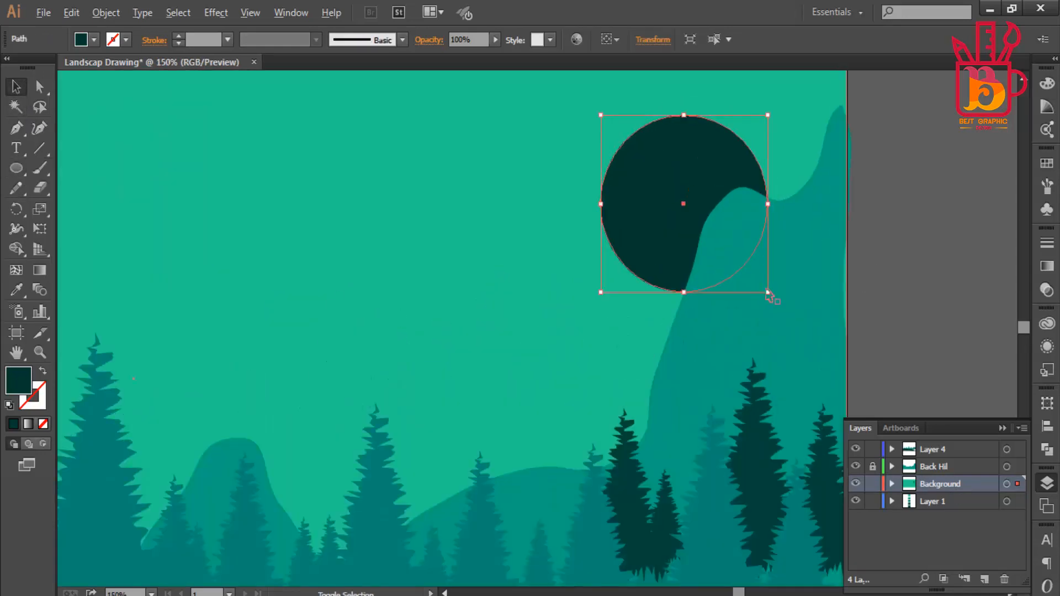
drag(769, 293, 757, 262)
drag(701, 198, 710, 201)
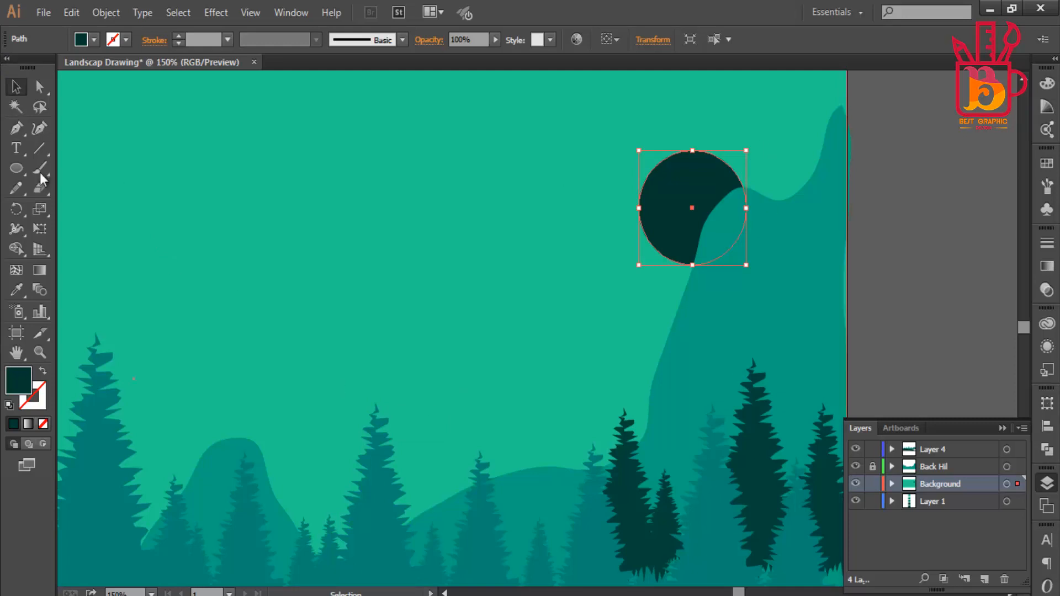
Step: Set the circle's fill colour to white, FFFFFF
double_click(21, 381)
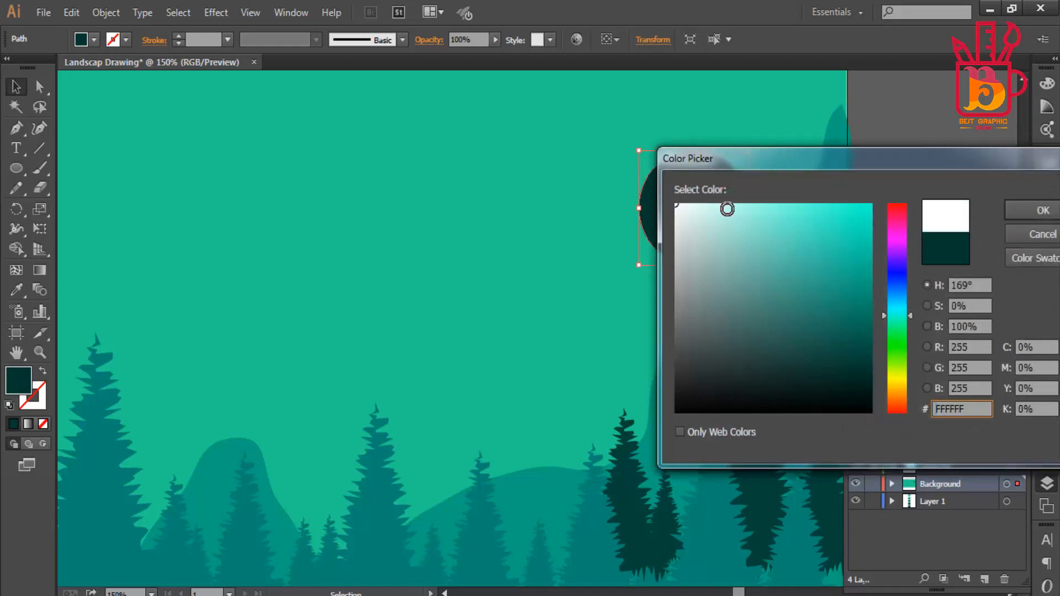
click(1043, 210)
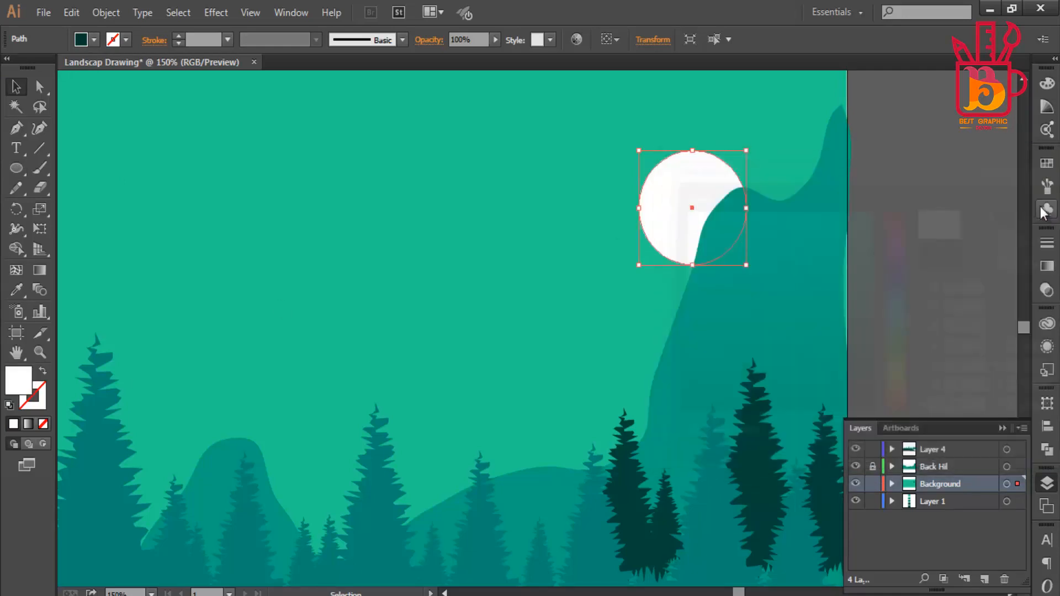
click(938, 221)
click(700, 193)
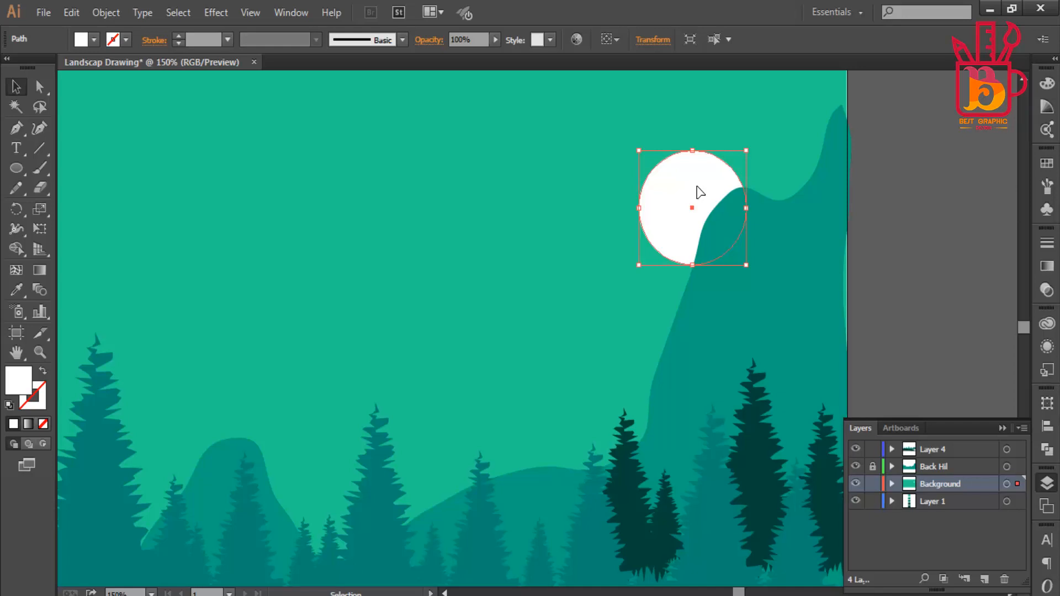
Step: Scale the white circle down slightly to form a smaller moon beside the tall right hill
scroll(714, 223, up, 2)
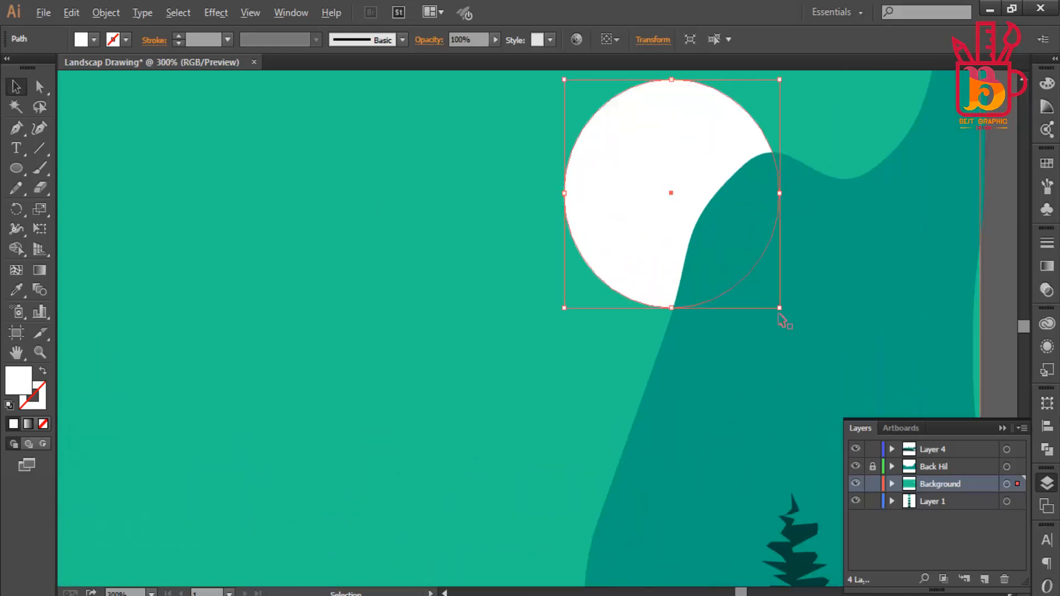
drag(780, 308, 763, 291)
scroll(768, 276, down, 2)
click(828, 196)
scroll(854, 178, down, 2)
drag(828, 186, 777, 204)
scroll(777, 204, up, 2)
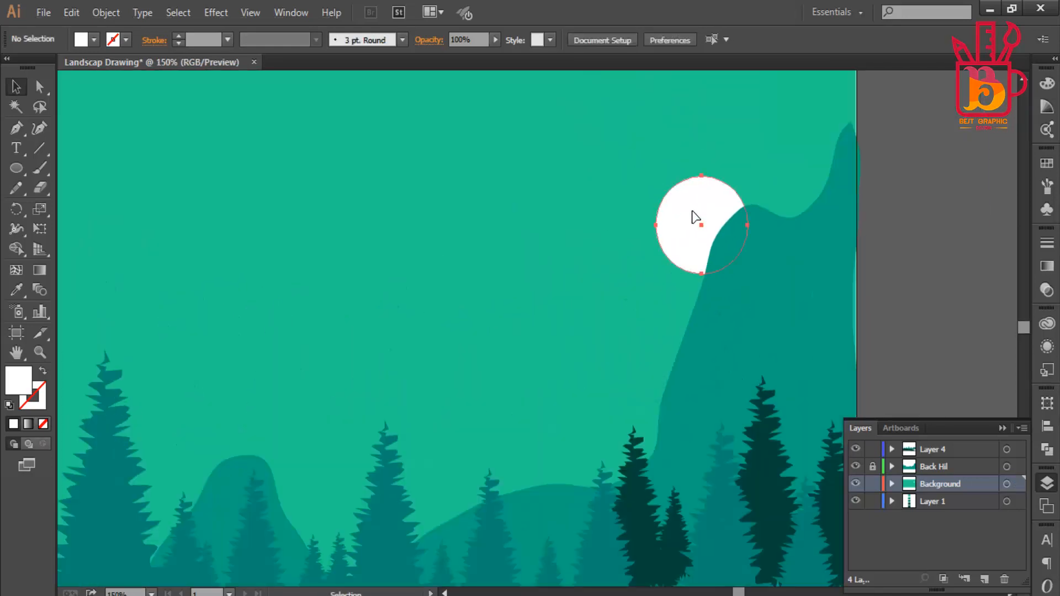
Step: Start an Outer Glow effect on the white circle and set the glow colour to white, FFFFFF
click(690, 218)
click(106, 12)
mouse_move(203, 57)
mouse_move(216, 12)
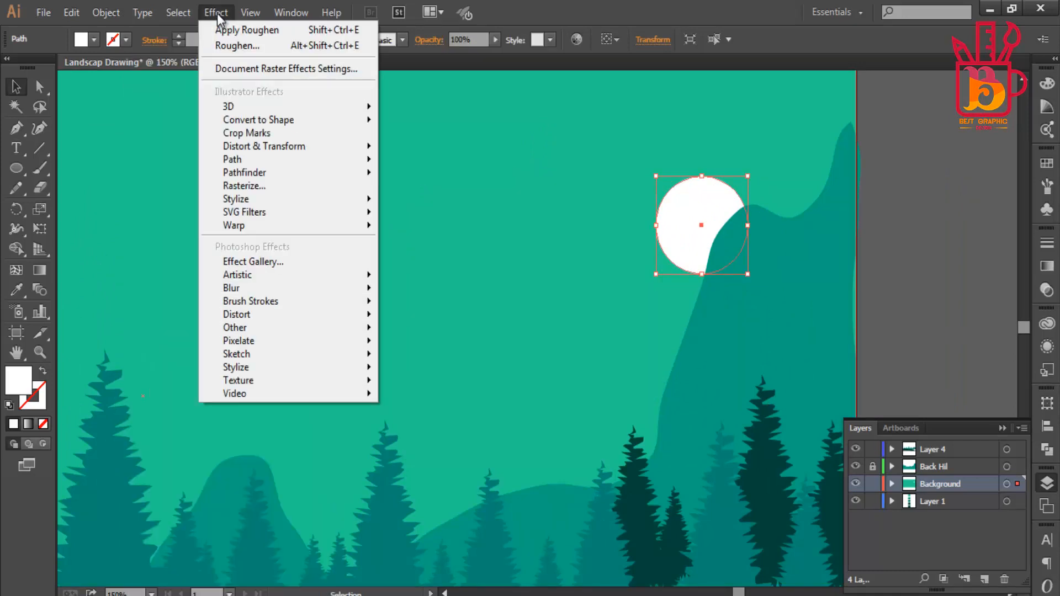
mouse_move(315, 200)
click(428, 255)
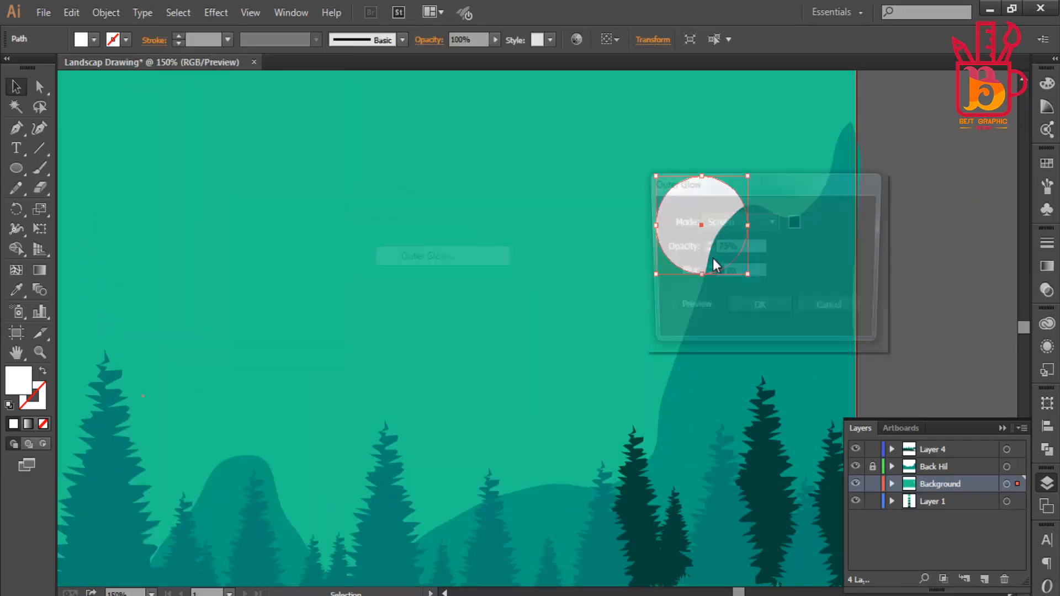
drag(750, 174, 433, 103)
click(478, 149)
drag(666, 215, 659, 200)
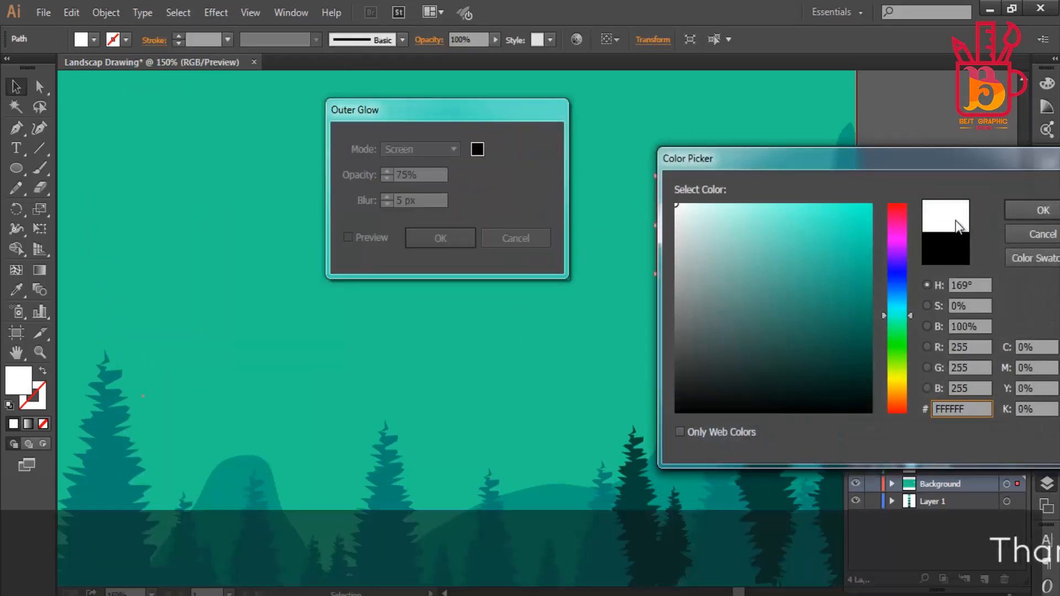
click(1032, 211)
Step: Apply the circle's Outer Glow in Screen mode with 78% opacity and 13 px blur, previewing it first
click(419, 152)
click(419, 152)
click(372, 238)
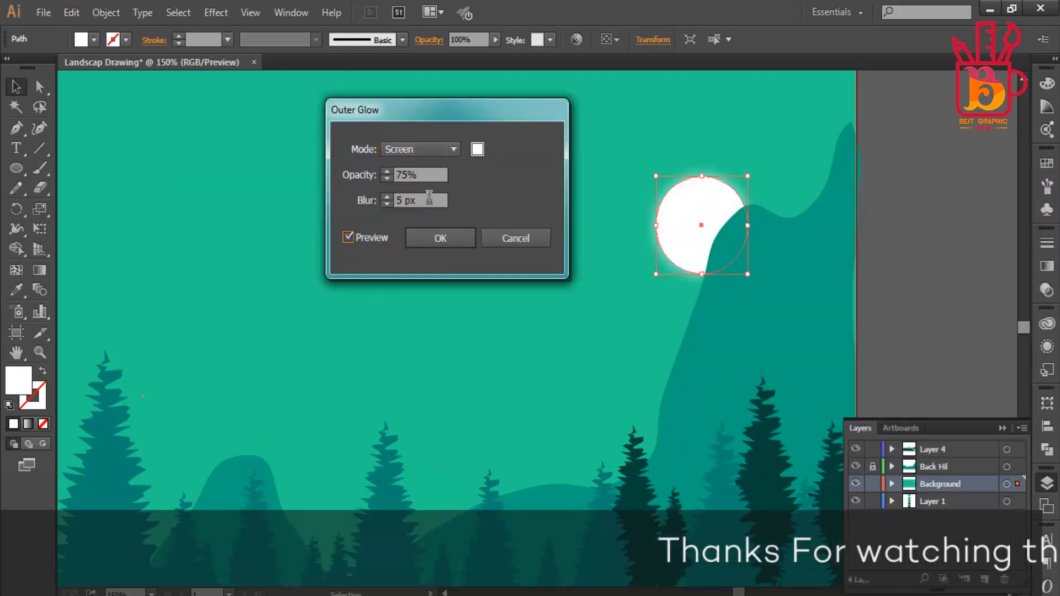
double_click(420, 200)
text(13)
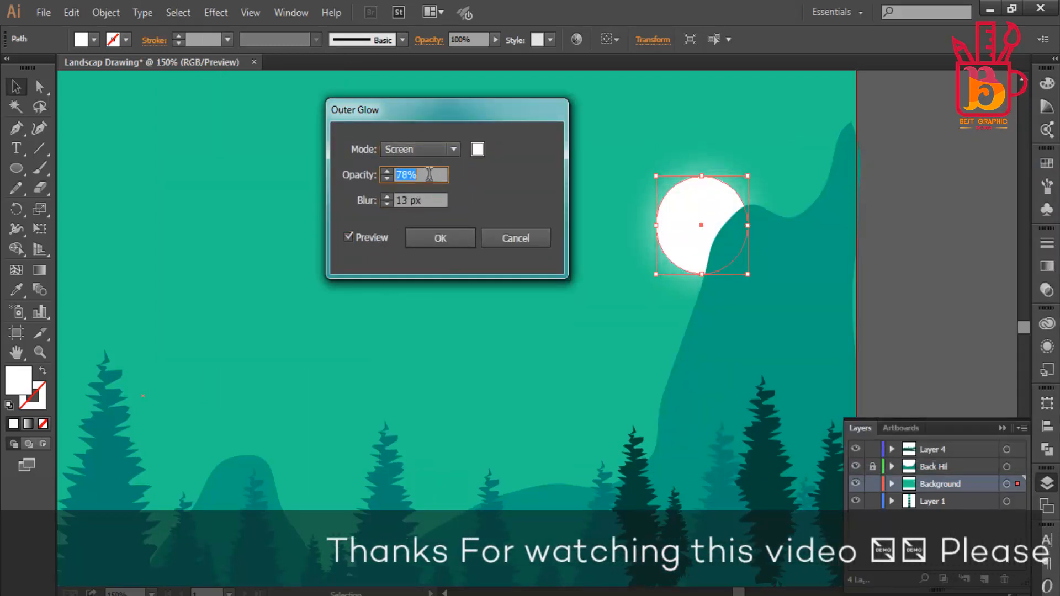
click(429, 238)
click(899, 209)
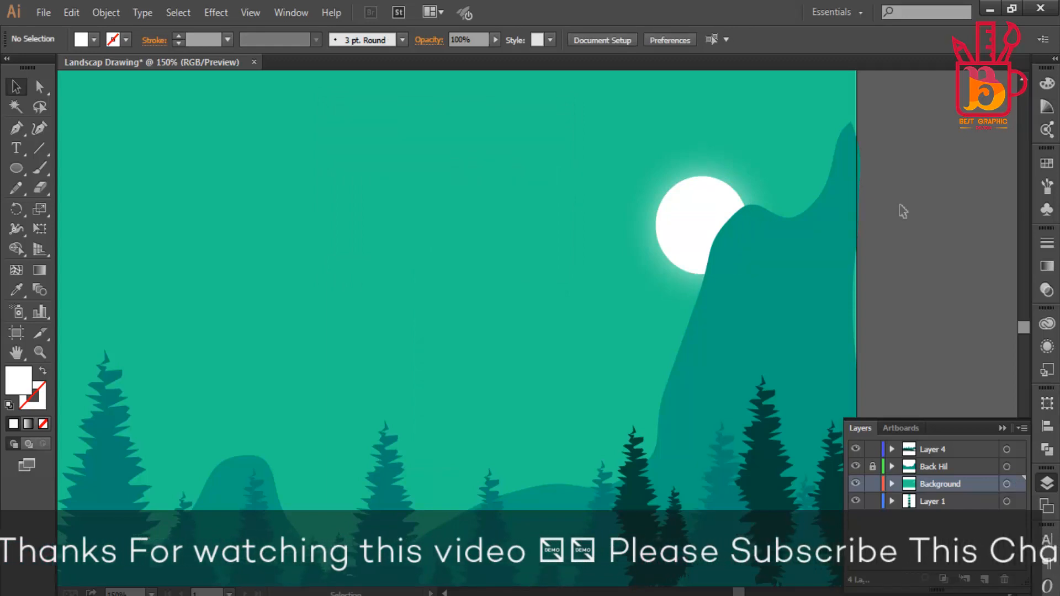
Step: Examine the glowing moon up close and the overall landscape composition
scroll(909, 194, down, 3)
scroll(718, 221, up, 2)
click(719, 213)
click(801, 201)
scroll(798, 200, down, 3)
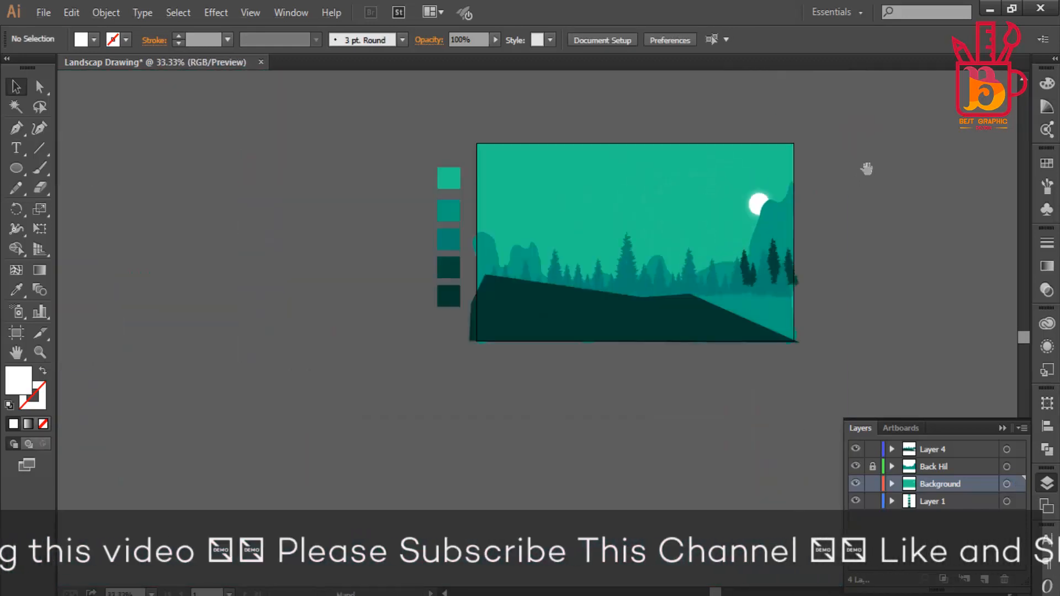
drag(866, 168, 829, 201)
scroll(757, 215, up, 5)
click(641, 236)
click(868, 188)
scroll(868, 188, down, 3)
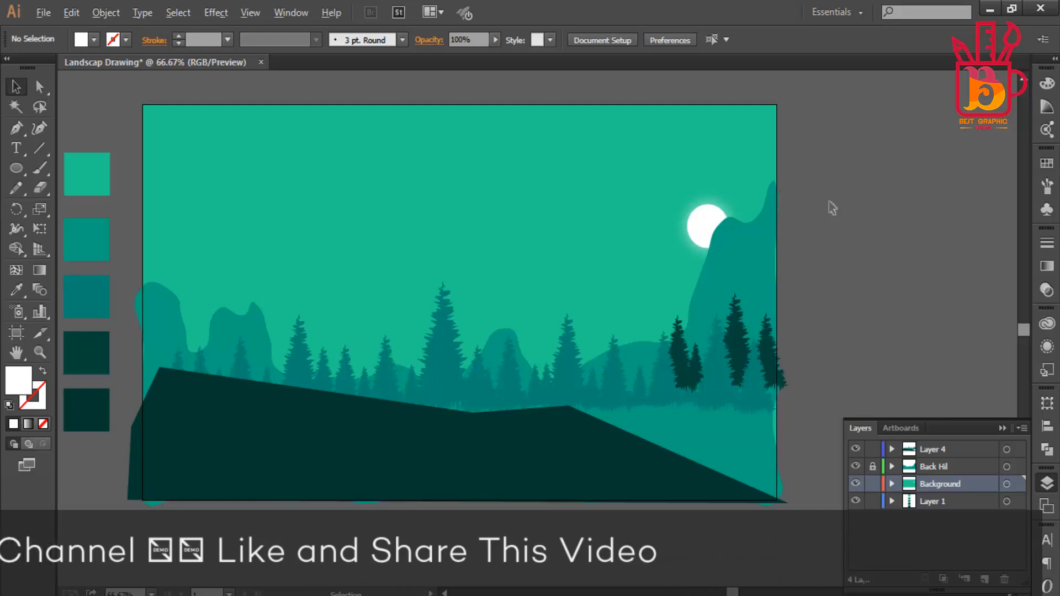
scroll(830, 201, down, 2)
scroll(790, 214, up, 3)
click(728, 206)
click(892, 202)
scroll(893, 201, down, 2)
drag(900, 191, 846, 173)
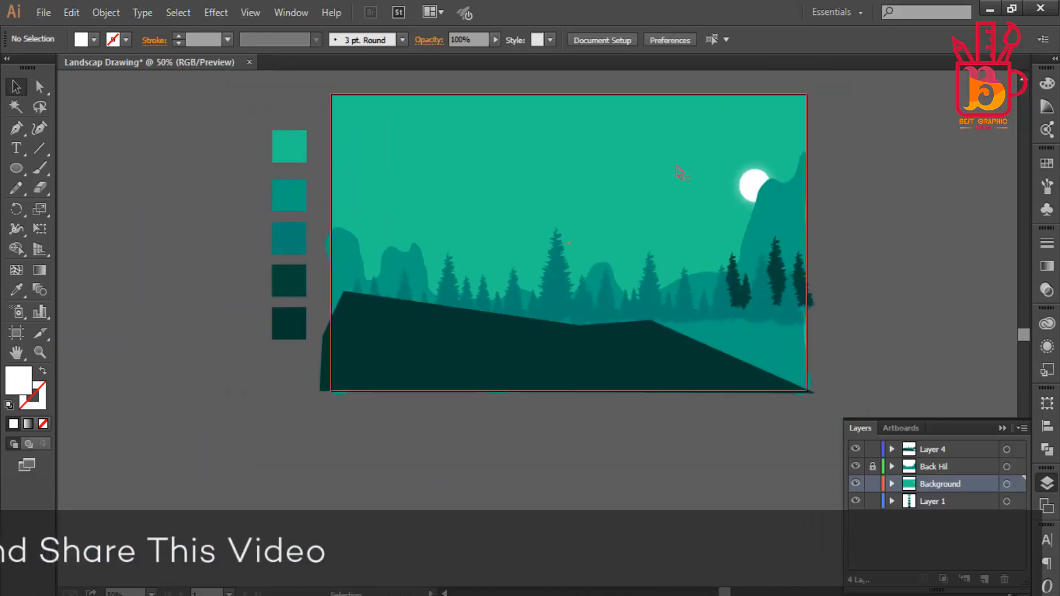
Step: Fill the sky rectangle with a vertical linear gradient from green at the top to white at the bottom
click(697, 207)
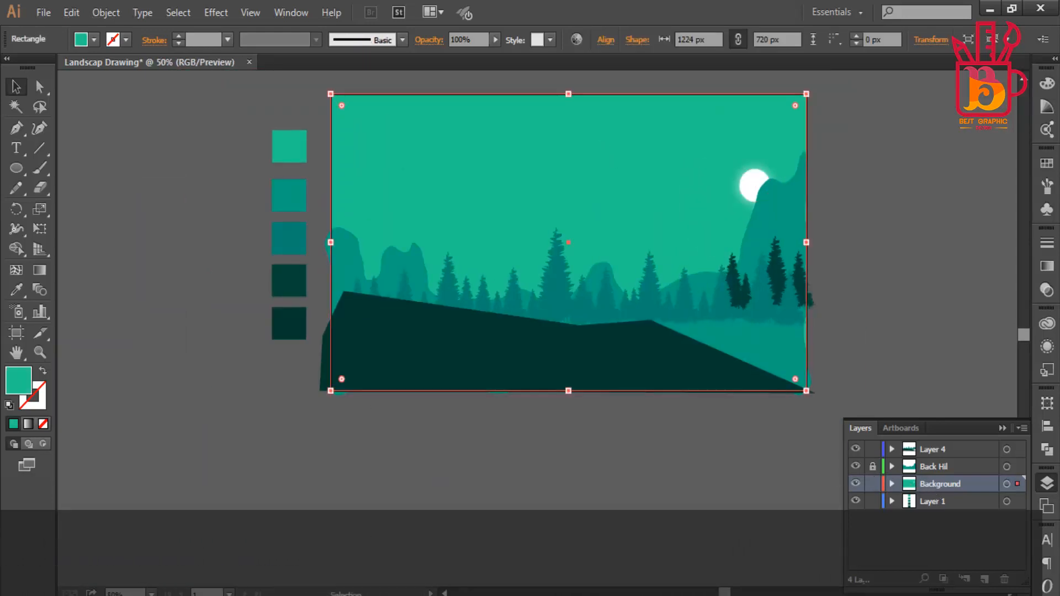
click(1047, 266)
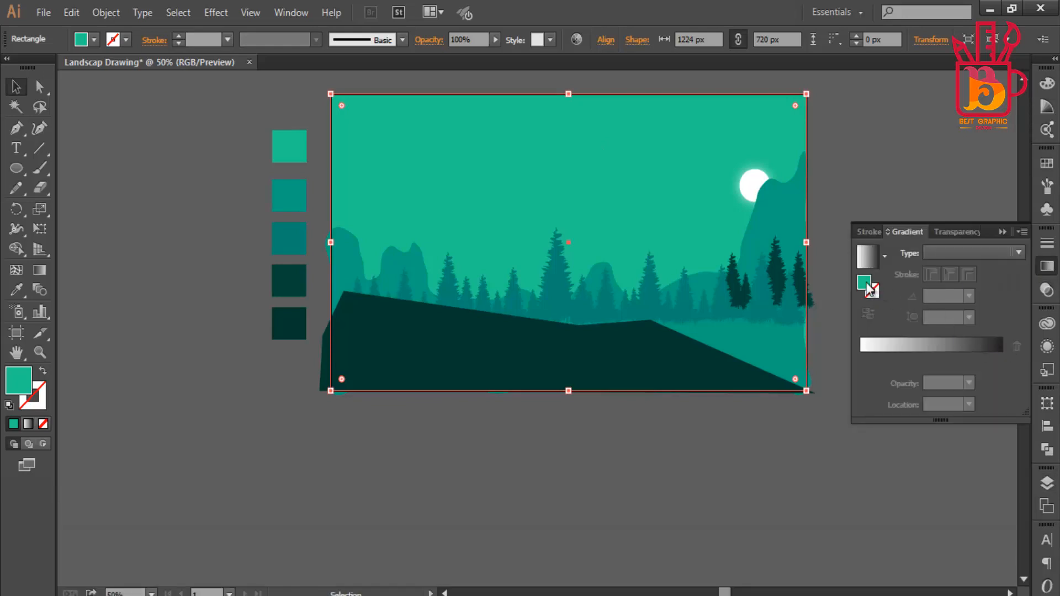
click(1002, 348)
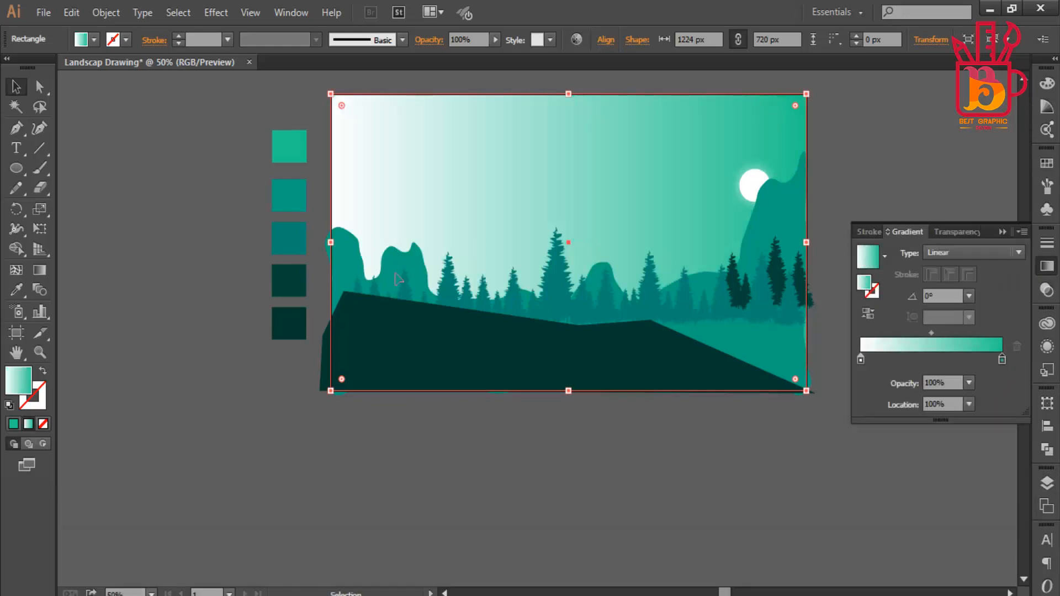
click(36, 270)
mouse_move(568, 97)
mouse_down()
mouse_move(576, 394)
mouse_move(596, 104)
mouse_move(588, 96)
mouse_up()
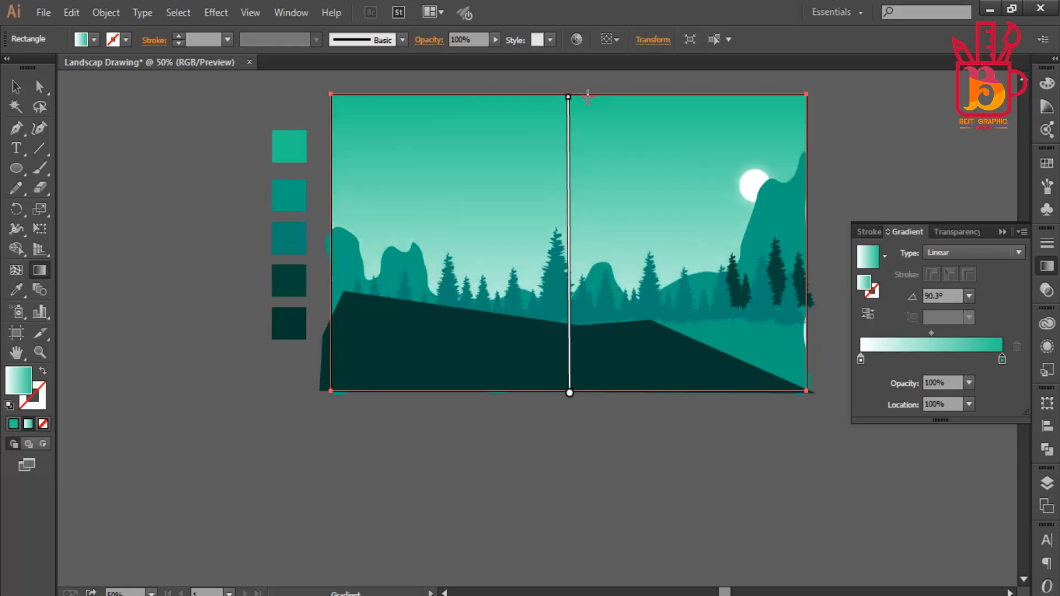
drag(544, 388, 538, 95)
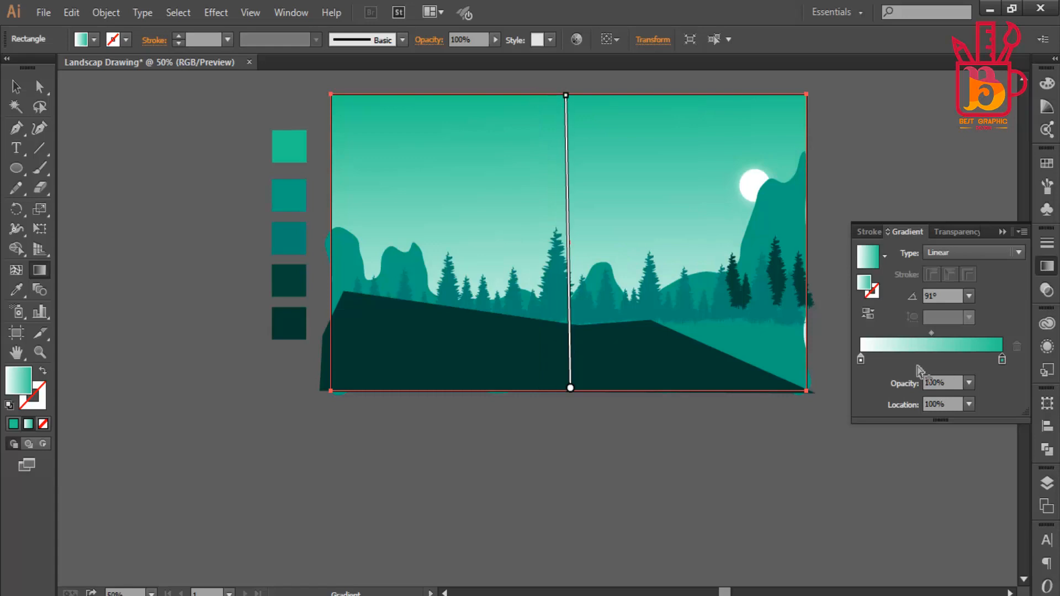
Step: Change the sky gradient's white end to pale green, realign it vertically, and set its midpoint location to about 25%
drag(912, 360, 738, 360)
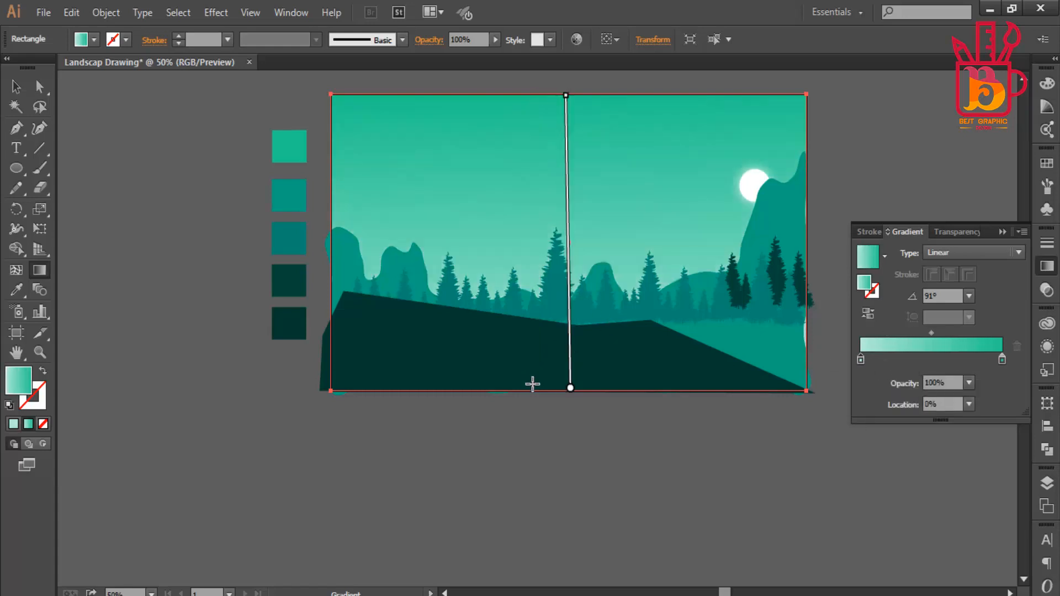
drag(533, 386, 532, 98)
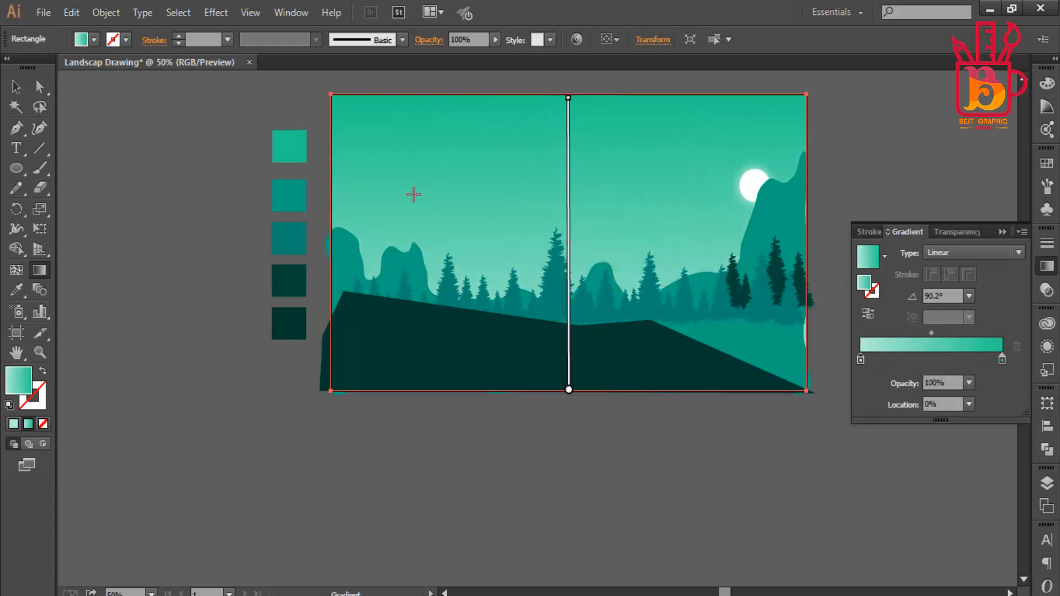
click(15, 88)
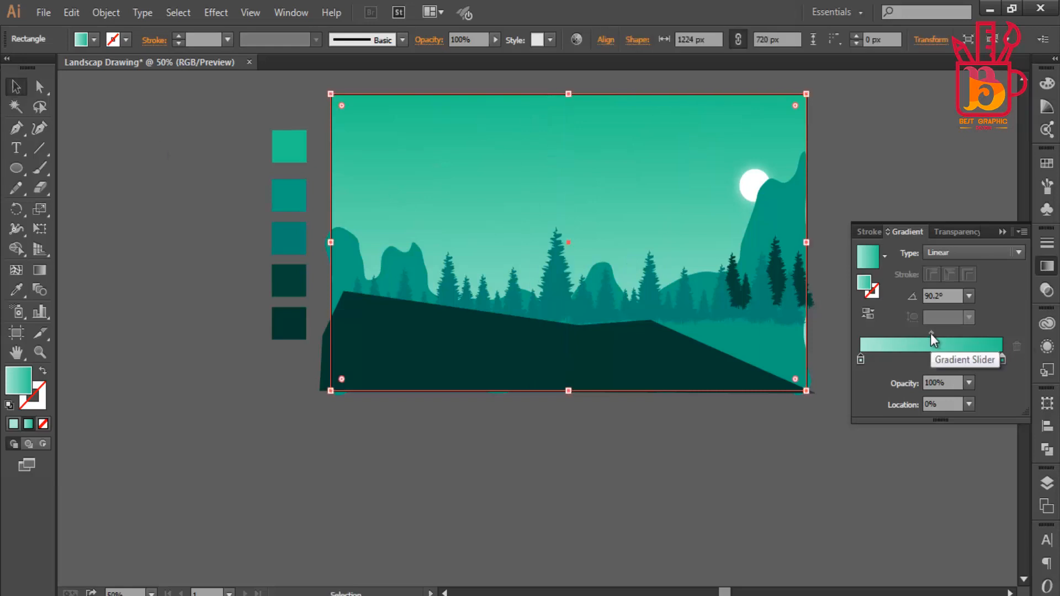
drag(931, 333, 893, 330)
click(701, 432)
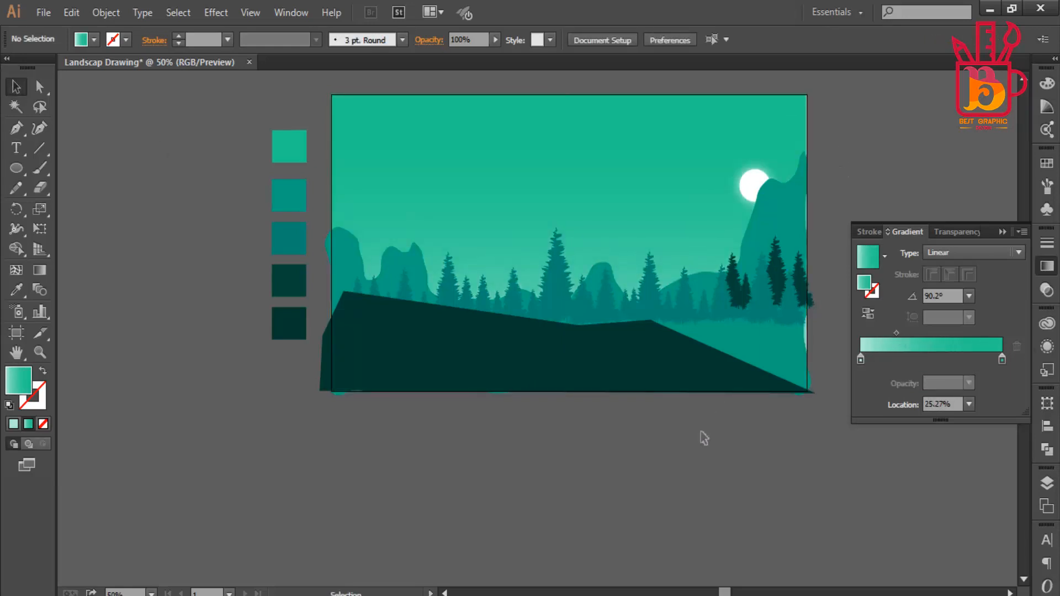
scroll(589, 348, down, 3)
scroll(675, 395, up, 3)
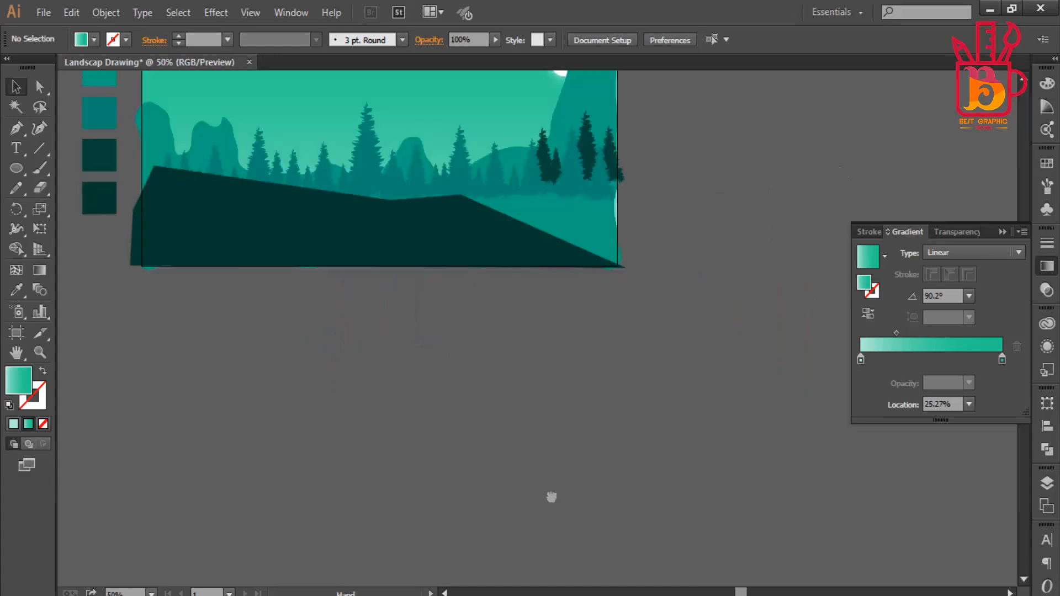
drag(552, 497, 714, 556)
drag(465, 232, 466, 232)
click(416, 362)
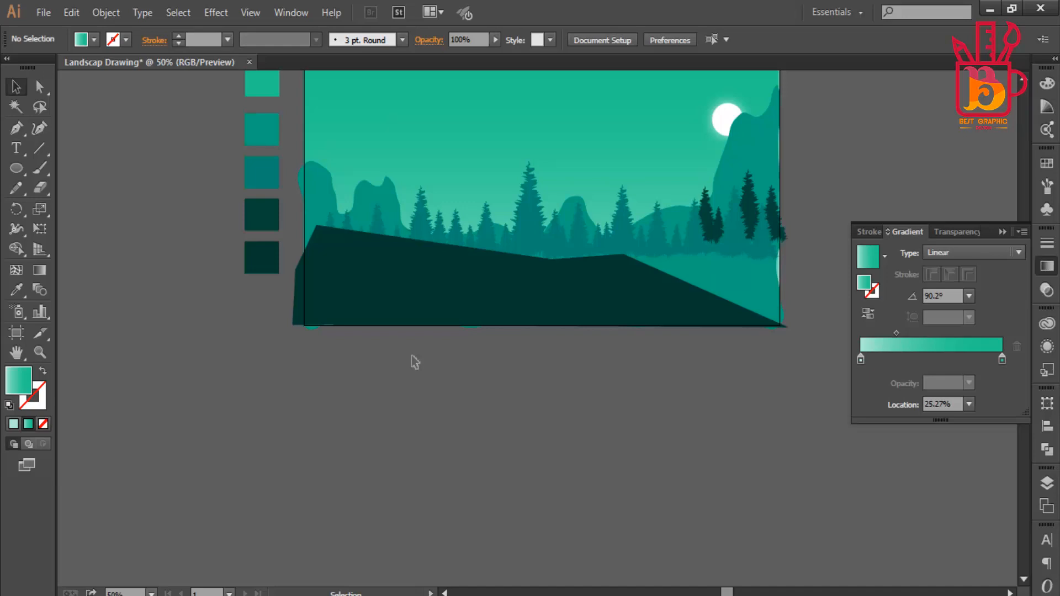
scroll(398, 284, up, 2)
click(397, 284)
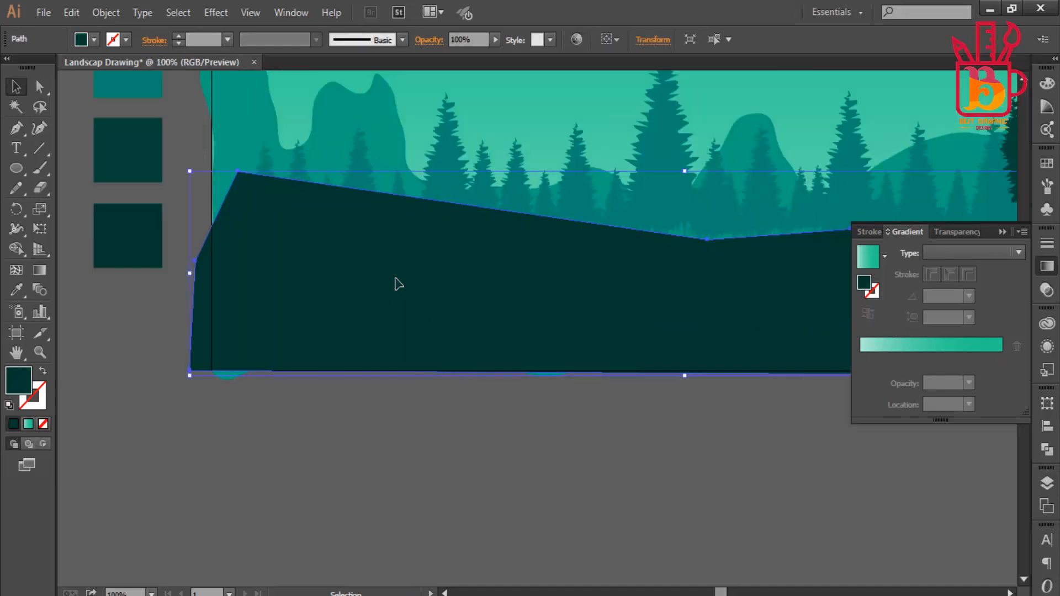
key(i)
key(v)
Step: Select all pines sharing the teal fill and recolour them with the second-darkest green swatch
click(454, 138)
scroll(455, 138, down, 1)
drag(455, 139, 405, 204)
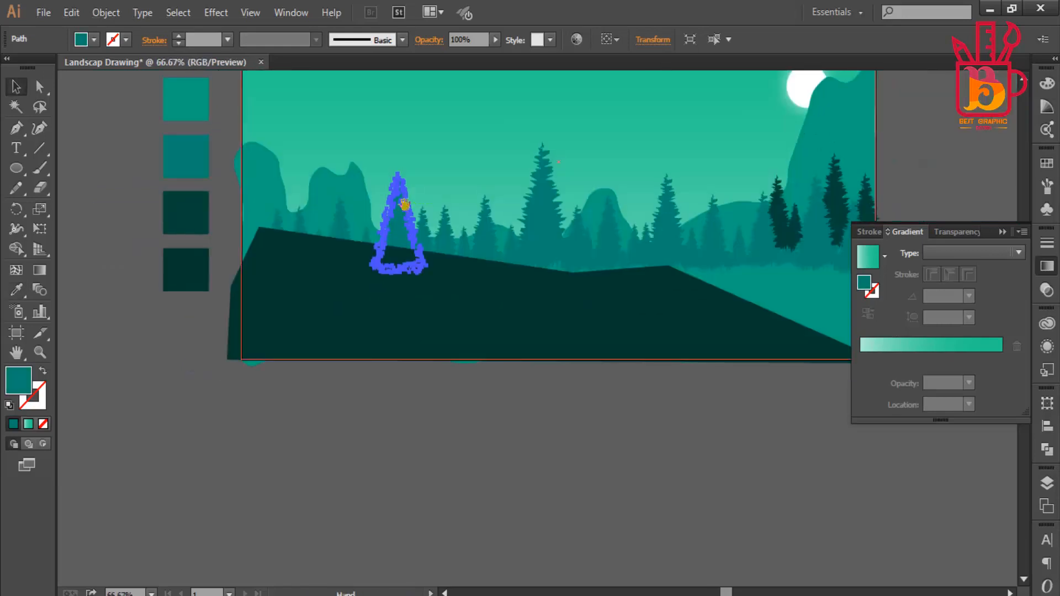
click(188, 15)
mouse_move(254, 168)
click(411, 171)
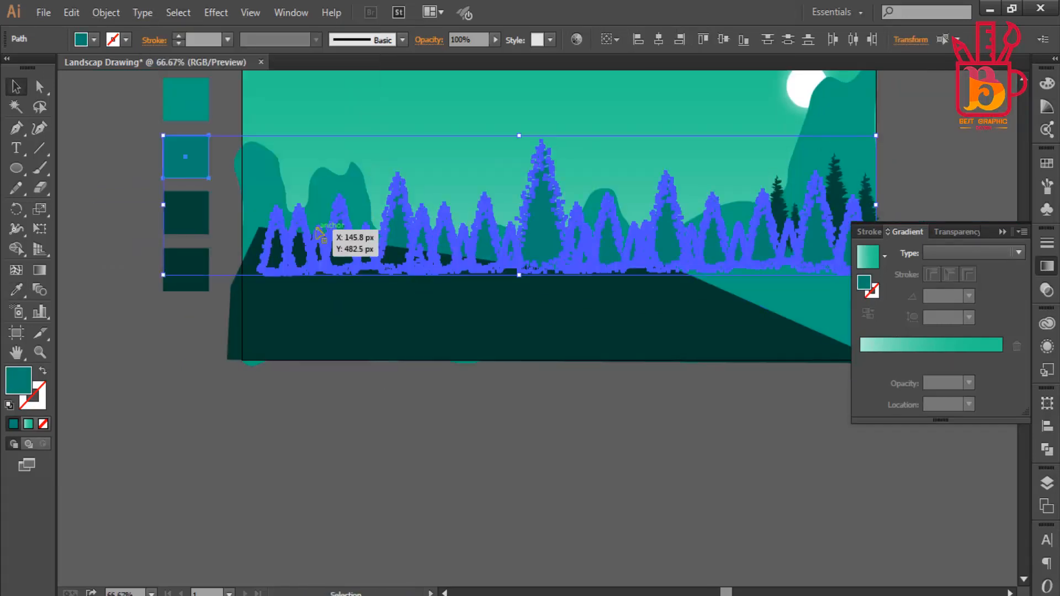
key(i)
click(197, 197)
click(16, 88)
click(168, 365)
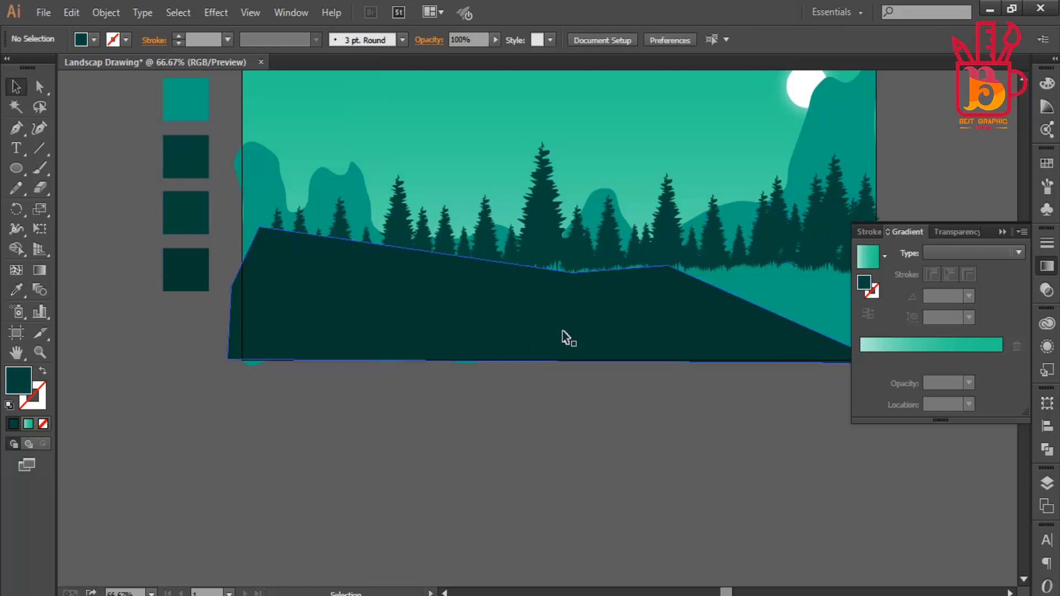
Step: Lower the pines around the dip in the dark foreground so their bases sit behind its edge
scroll(512, 252, up, 3)
drag(577, 206, 607, 263)
scroll(521, 347, down, 3)
click(541, 273)
scroll(544, 272, up, 2)
drag(674, 234, 667, 262)
scroll(665, 258, down, 1)
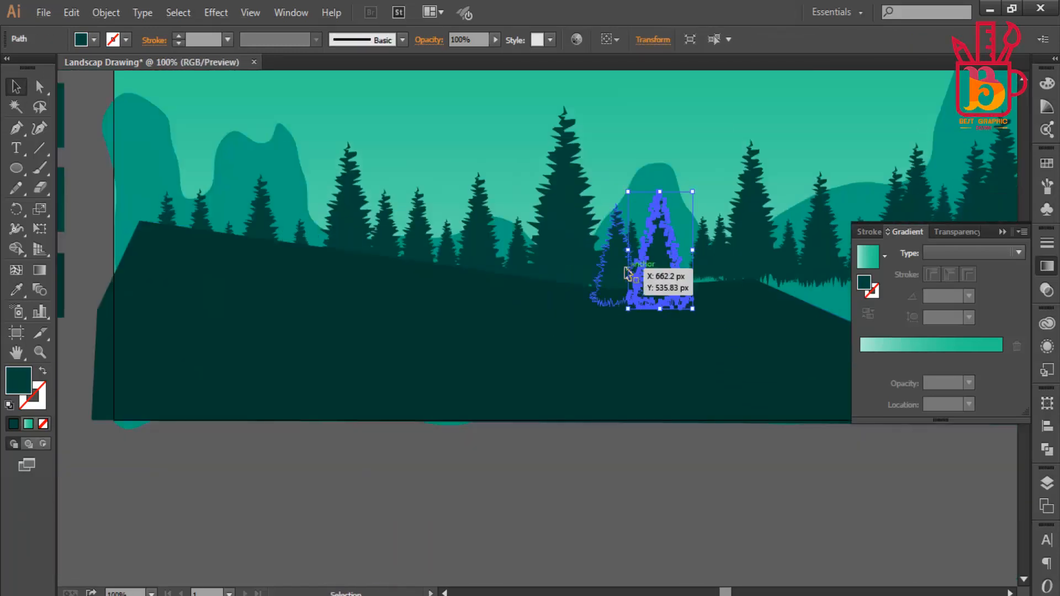
scroll(615, 266, up, 2)
drag(593, 266, 578, 265)
scroll(577, 264, down, 2)
scroll(585, 402, down, 2)
scroll(504, 374, up, 1)
Step: Roughen the dark foreground shape with absolute size 4 px, detail 7/in and smooth points, using the preview
click(505, 374)
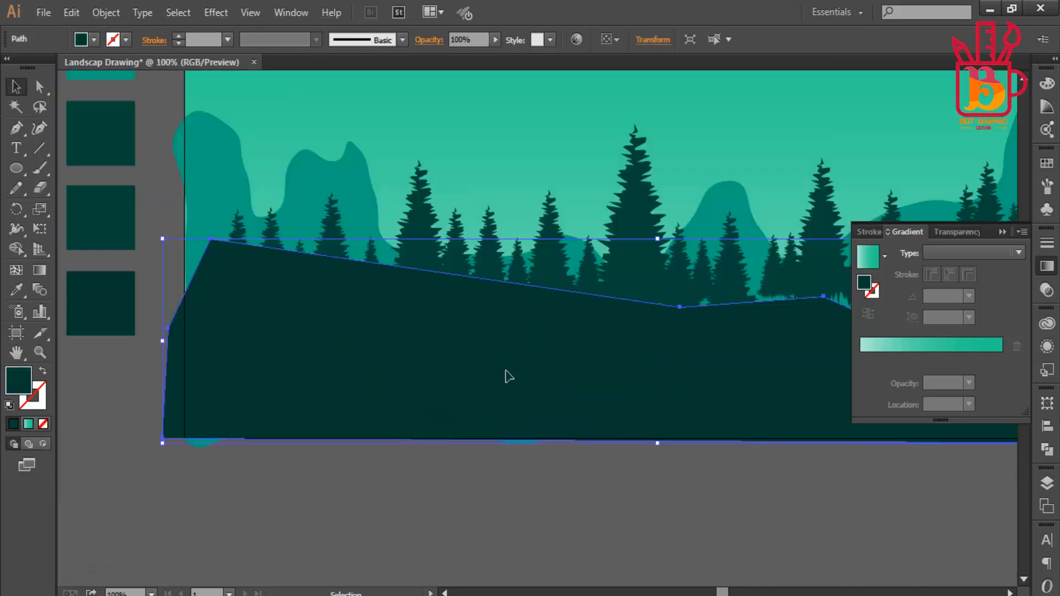
click(216, 12)
mouse_move(265, 145)
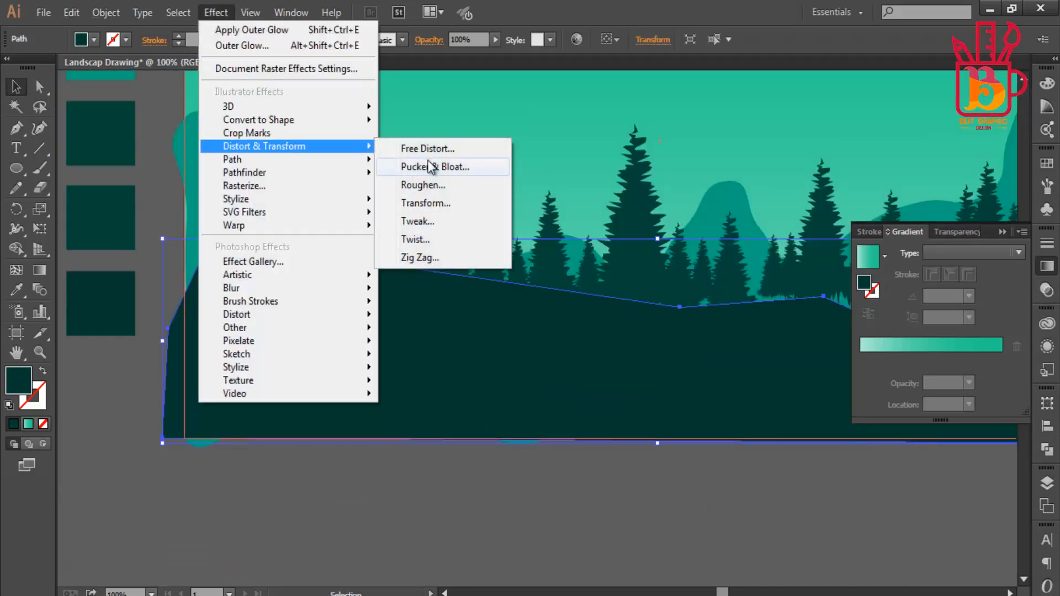
click(422, 185)
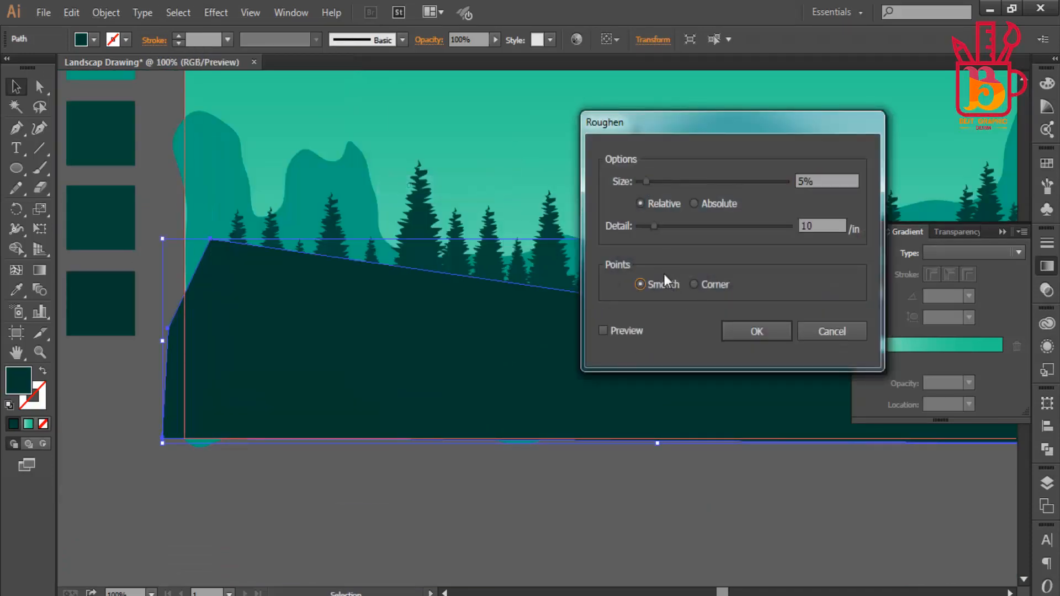
click(626, 331)
click(695, 204)
click(664, 202)
click(707, 203)
scroll(833, 226, down, 1)
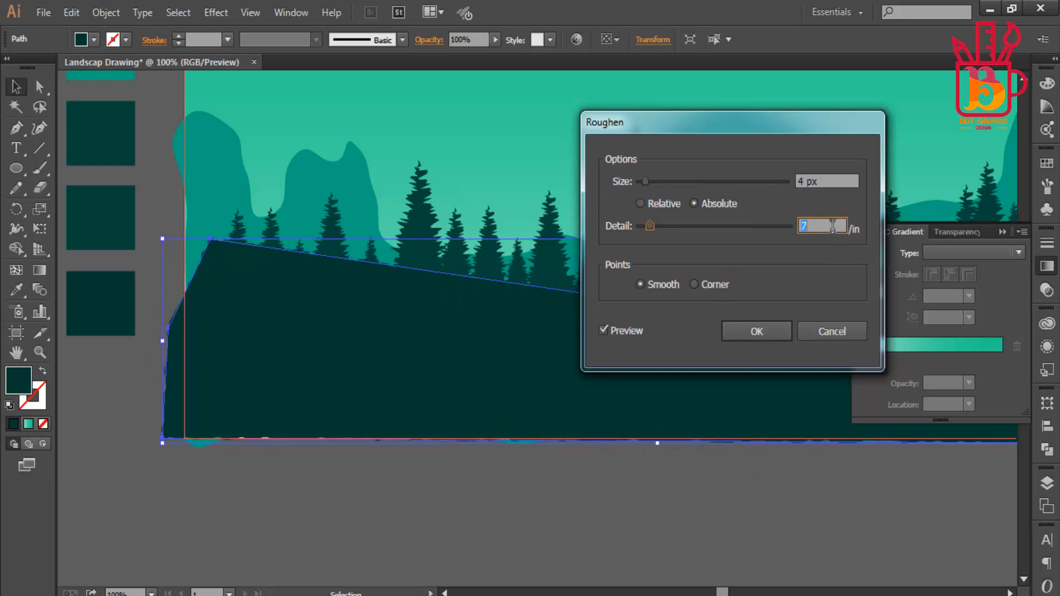
click(757, 331)
click(625, 521)
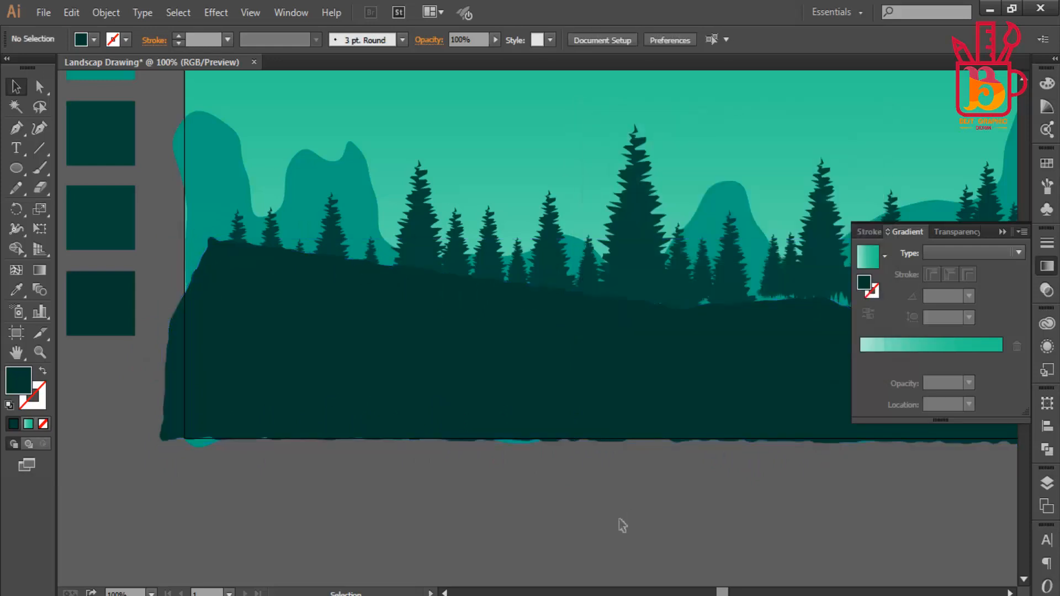
Step: Lower the pine in front of the rounded middle hill and the small pine beside it by about 10 px
scroll(511, 275, down, 2)
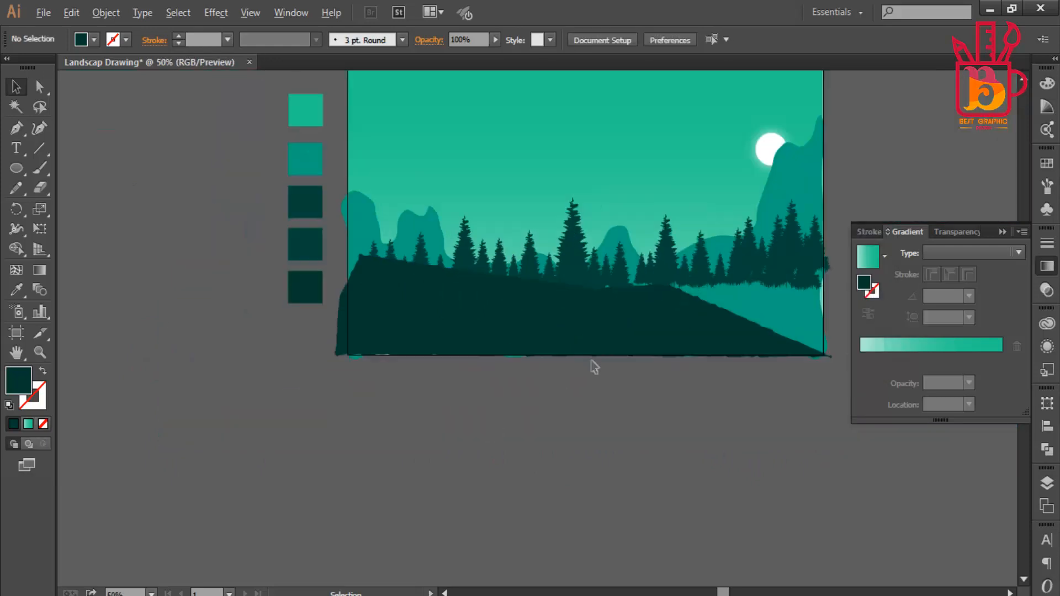
scroll(592, 363, up, 3)
drag(431, 193, 406, 328)
click(494, 195)
scroll(495, 199, down, 3)
click(289, 331)
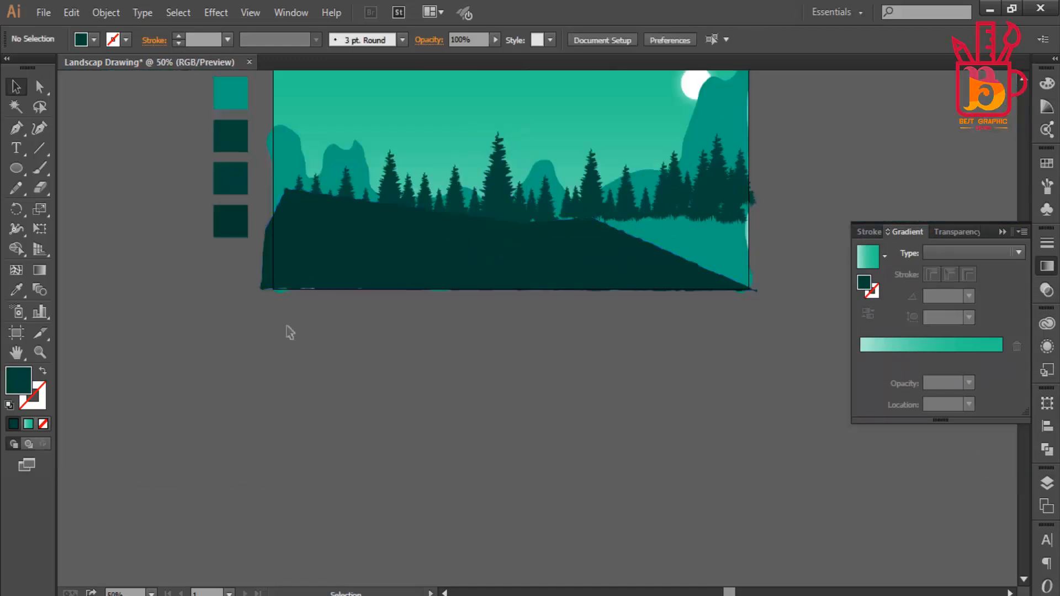
scroll(396, 298, up, 3)
scroll(639, 327, down, 2)
scroll(597, 298, up, 2)
scroll(497, 260, up, 1)
click(552, 228)
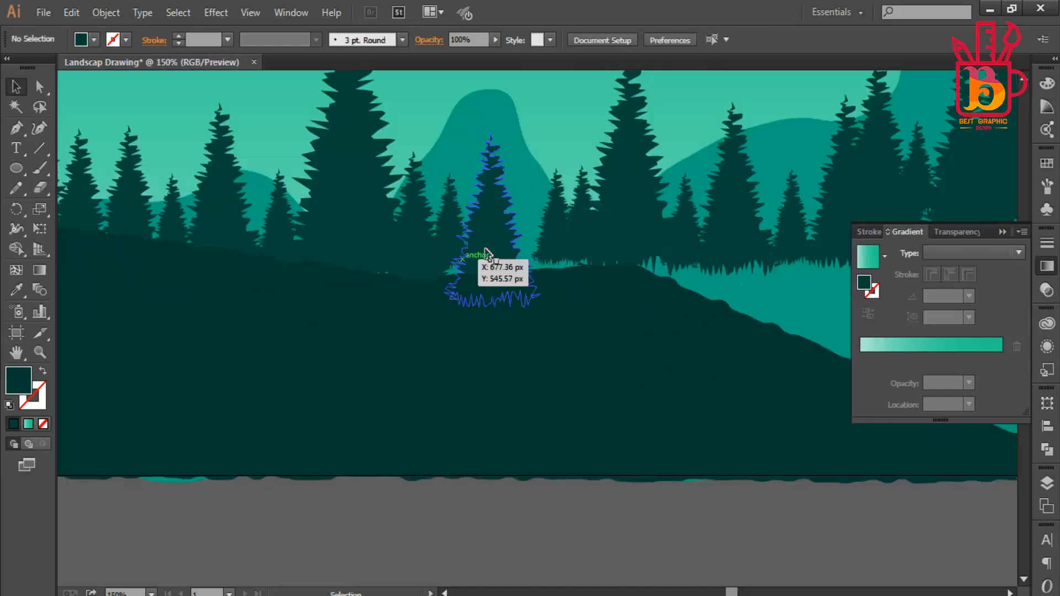
scroll(462, 230, up, 2)
drag(430, 228, 431, 251)
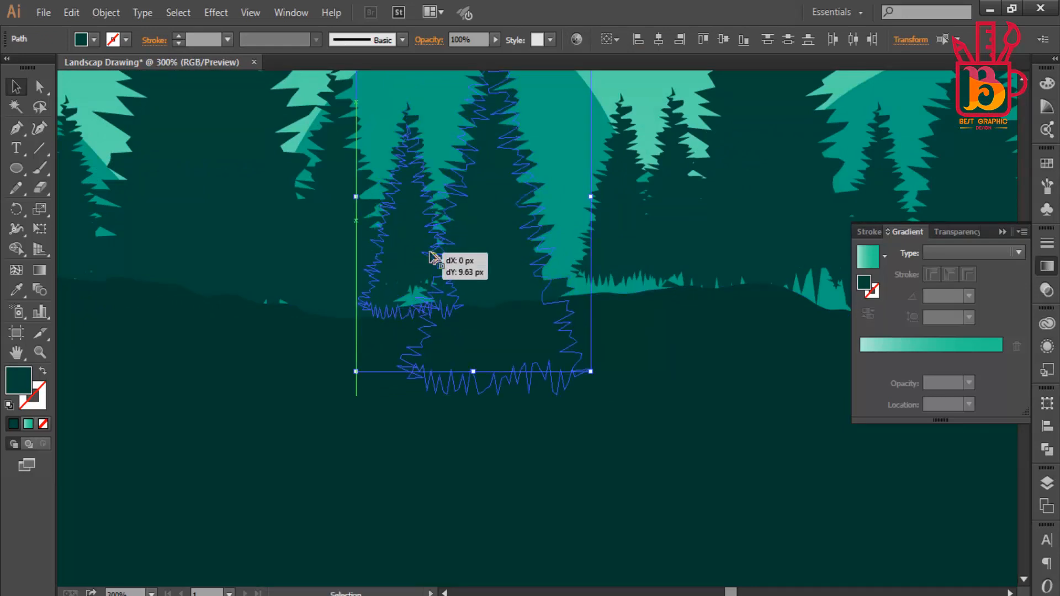
scroll(431, 252, down, 3)
click(560, 449)
Step: Shift the pines between the foreground's dip and crest slightly down and left to close gaps along its edge
scroll(560, 449, down, 1)
scroll(553, 345, up, 2)
drag(542, 243, 520, 272)
drag(470, 248, 457, 273)
scroll(456, 274, up, 2)
drag(579, 249, 560, 264)
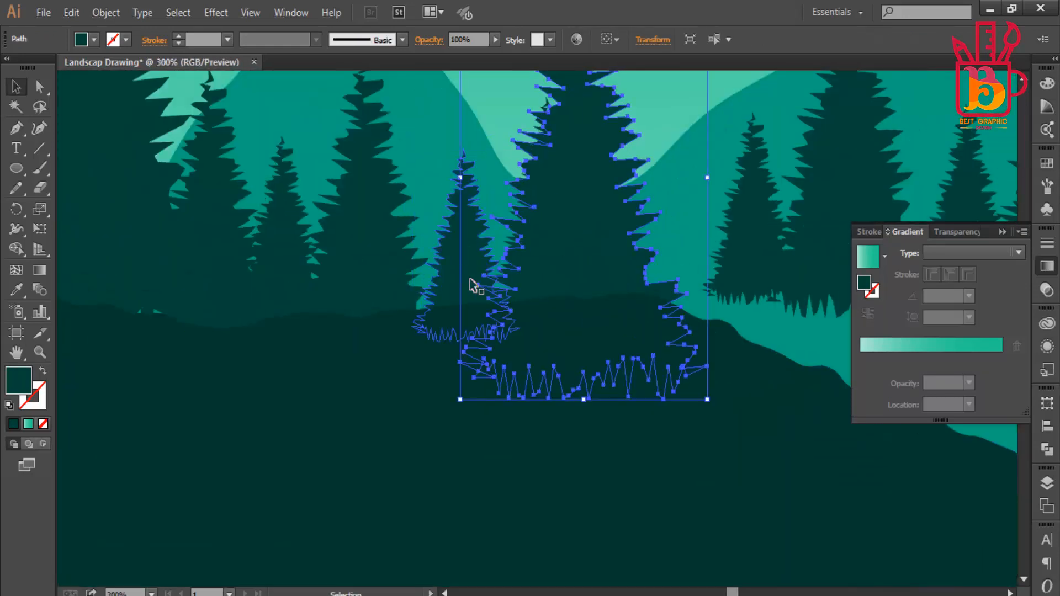
drag(469, 279, 455, 279)
drag(559, 249, 545, 250)
scroll(546, 249, down, 3)
click(567, 458)
Step: Move the pines just past the foreground's crest down onto the upper part of its right slope
scroll(611, 260, up, 2)
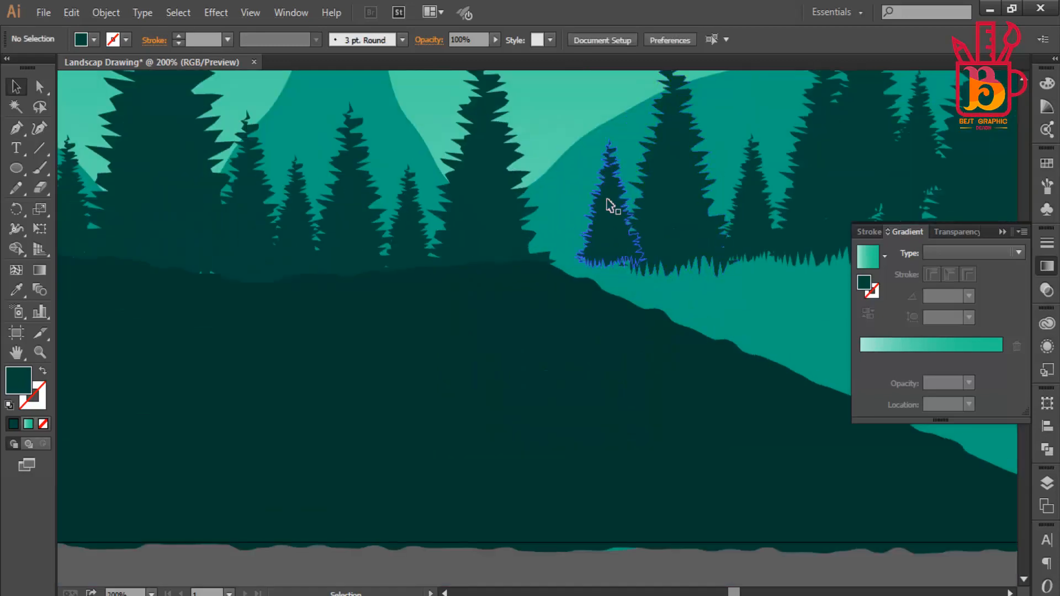
drag(607, 200, 565, 213)
scroll(565, 214, down, 4)
click(588, 388)
scroll(577, 205, up, 3)
drag(626, 251, 599, 276)
scroll(600, 279, down, 4)
click(599, 422)
scroll(602, 262, up, 3)
drag(372, 260, 636, 299)
scroll(663, 525, down, 3)
click(635, 383)
Step: Move more pines down along the lower right slope of the foreground to the artboard's right edge
scroll(634, 383, up, 4)
scroll(635, 299, down, 3)
click(699, 364)
scroll(699, 307, up, 3)
drag(634, 242, 629, 357)
drag(677, 296, 685, 366)
drag(704, 385, 712, 238)
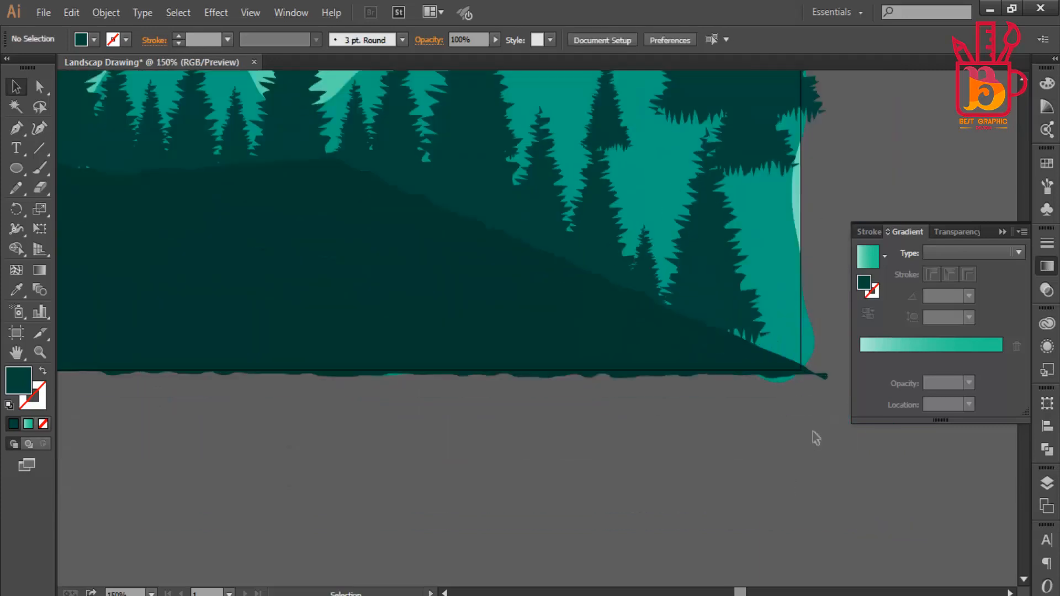
drag(784, 308, 784, 335)
click(786, 393)
scroll(786, 394, down, 3)
scroll(786, 347, up, 2)
mouse_move(784, 373)
mouse_down()
mouse_move(765, 339)
mouse_move(763, 376)
mouse_up()
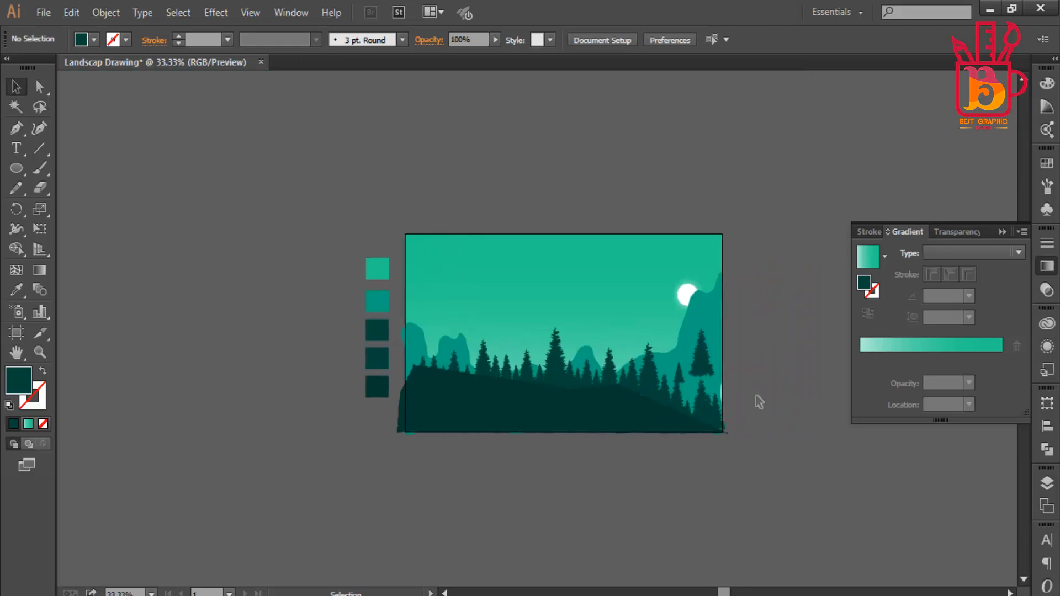
Step: Delete the tall floating pine and move the small floating pine down onto the lower right slope
scroll(709, 403, up, 3)
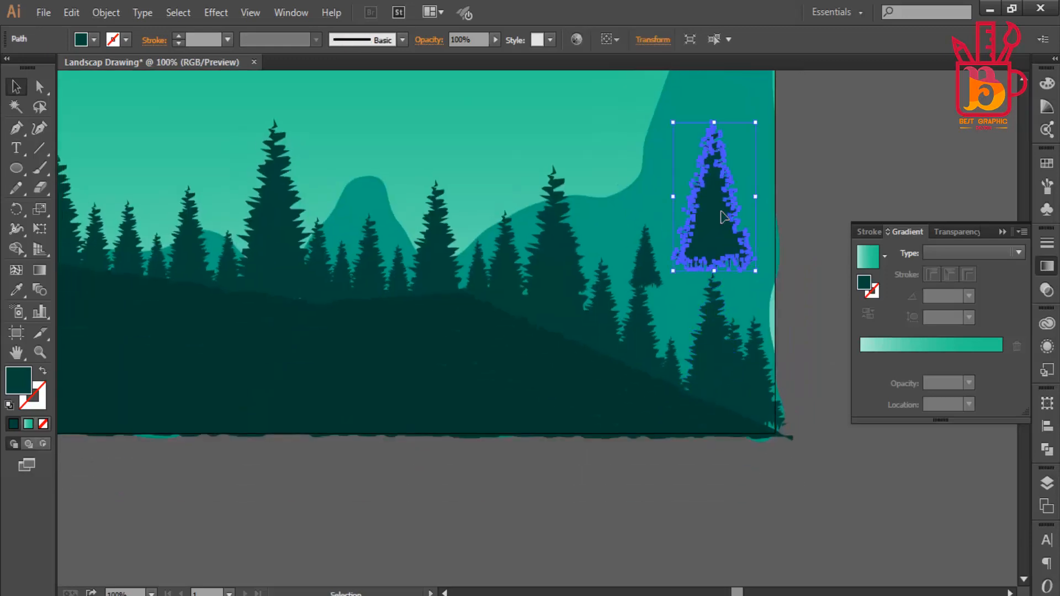
key(Delete)
drag(648, 273, 693, 386)
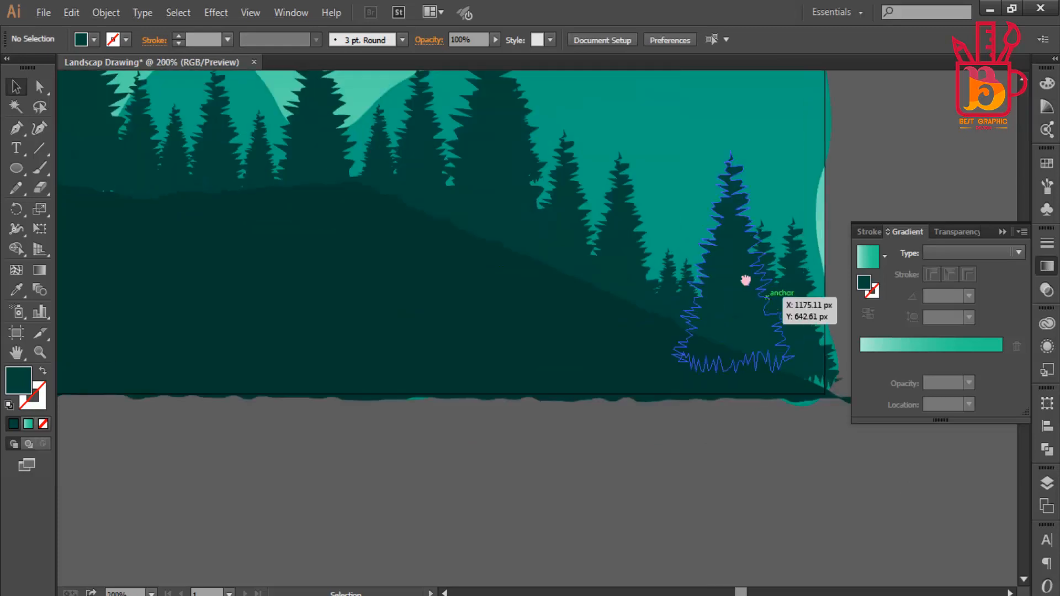
drag(745, 280, 770, 365)
Step: Select the pines along the right slope and place a duplicate of them slightly right of and above the originals
shift+click(768, 362)
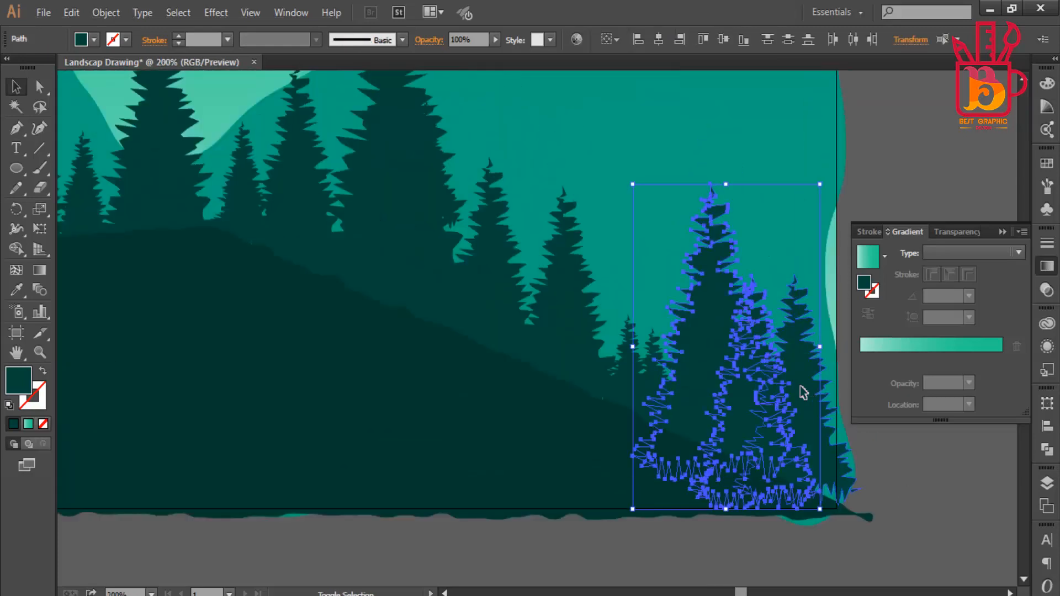
shift+click(568, 323)
shift+click(494, 285)
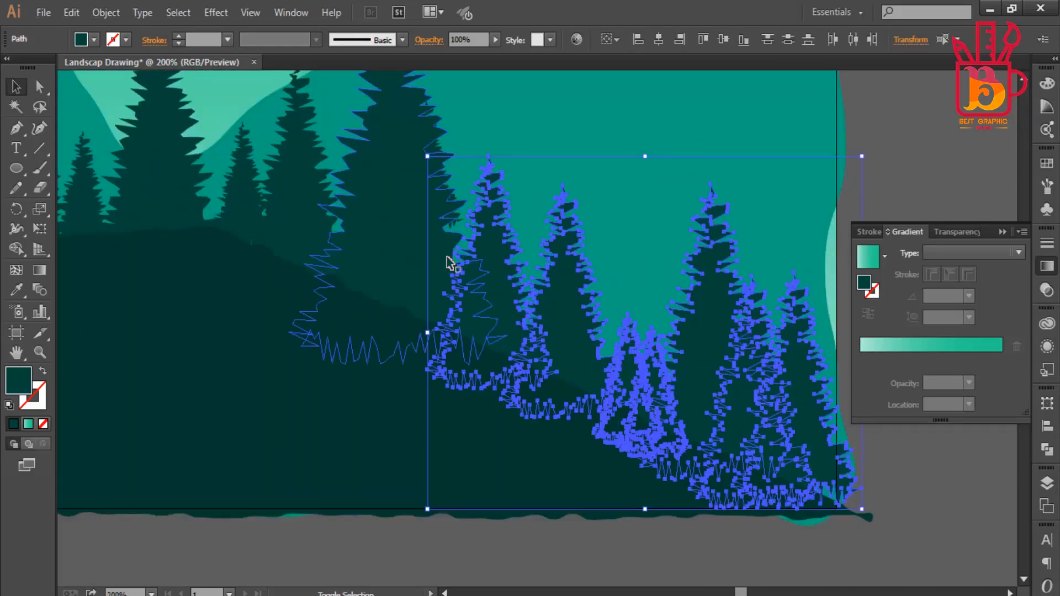
shift+click(443, 257)
scroll(443, 257, down, 2)
drag(465, 293, 560, 376)
shift+click(469, 311)
shift+click(440, 316)
alt+drag(487, 332, 526, 317)
alt+drag(649, 313, 649, 314)
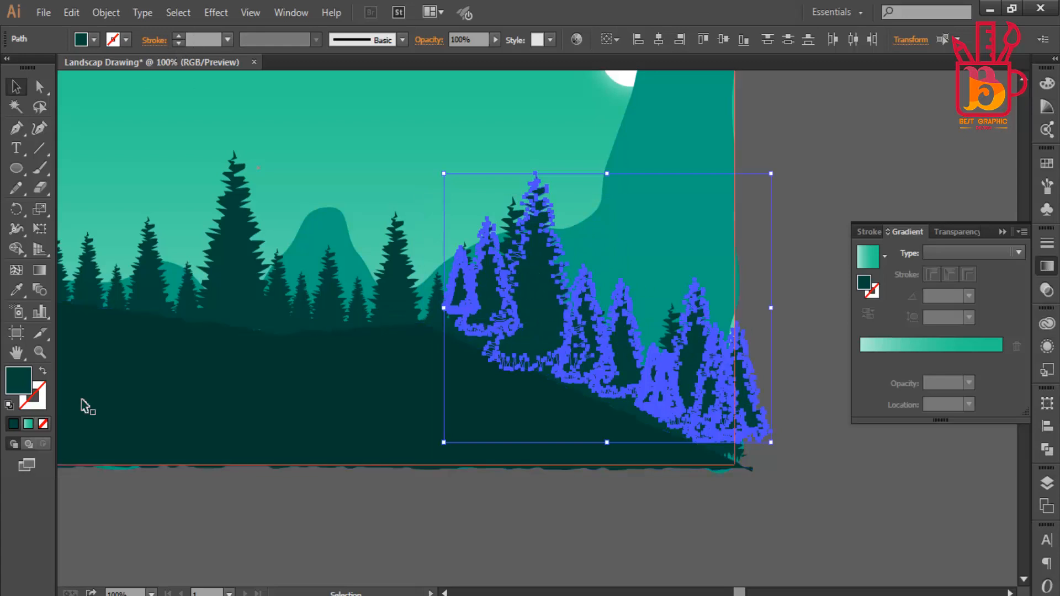
Step: Recolour the duplicated pines on the right slope with the darkest green swatch beside the artboard
scroll(674, 284, down, 3)
drag(359, 311, 433, 330)
scroll(434, 302, up, 2)
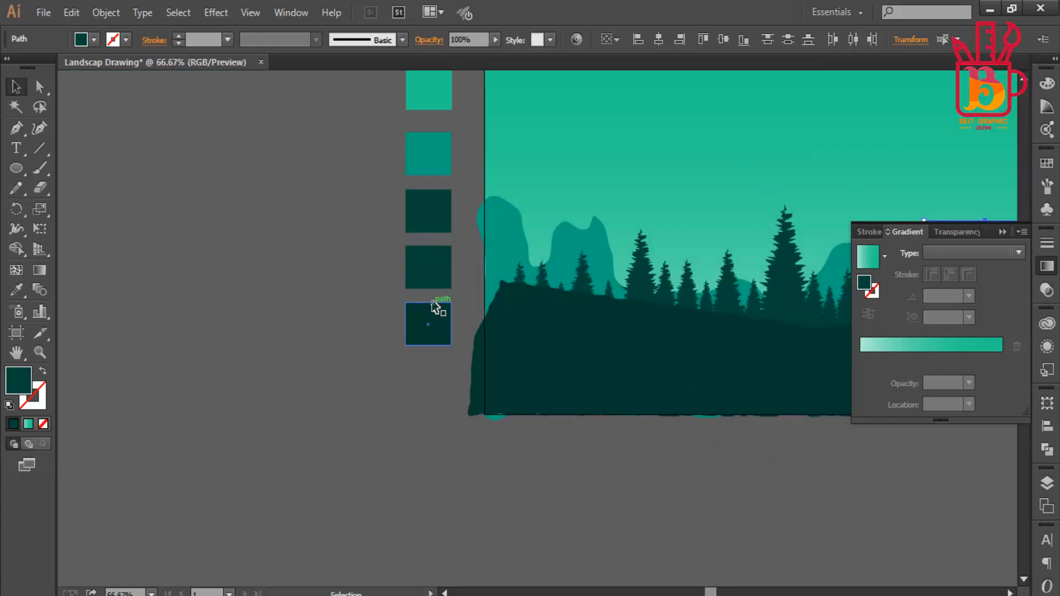
scroll(429, 197, down, 3)
scroll(349, 281, up, 2)
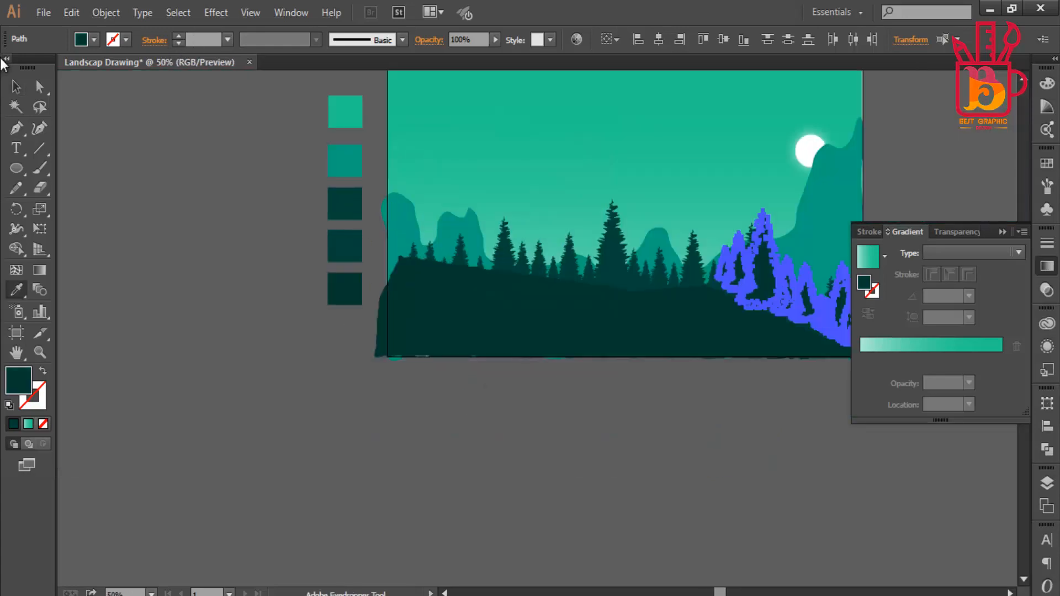
Step: Move the duplicated pines back in the stacking order and deselect them
scroll(847, 229, up, 2)
right_click(498, 270)
mouse_move(555, 488)
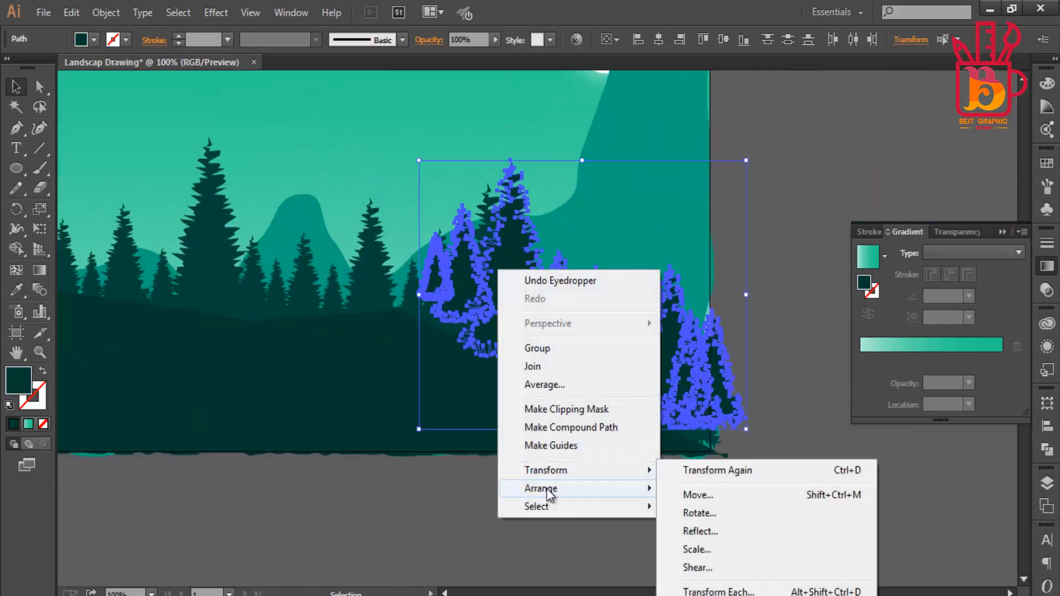
click(711, 528)
click(793, 309)
Step: Undo the last change and shift the duplicated pines right and slightly down along the slope
scroll(391, 278, up, 2)
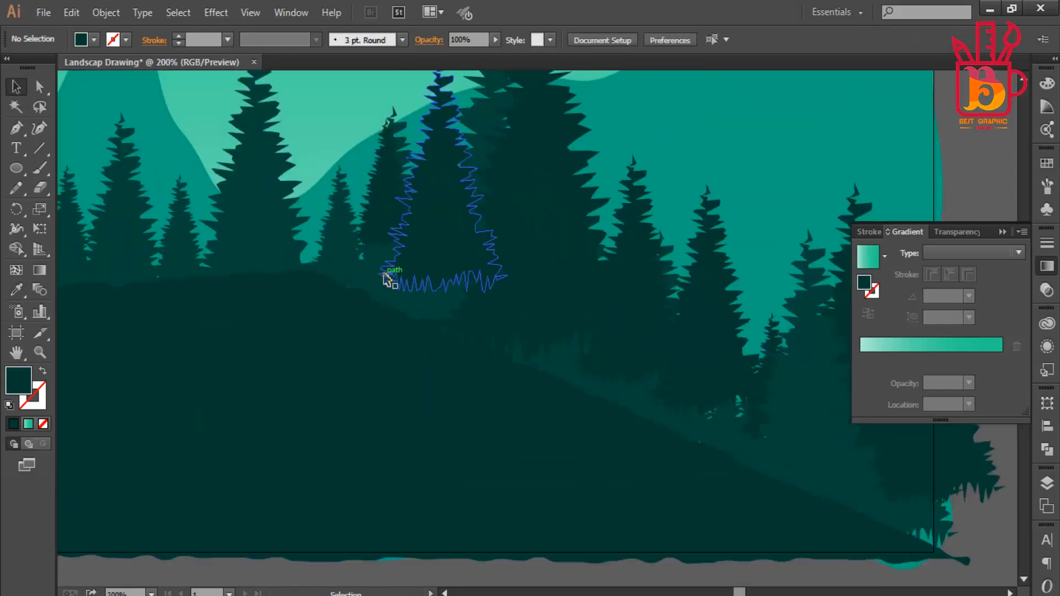
click(373, 276)
scroll(662, 348, down, 3)
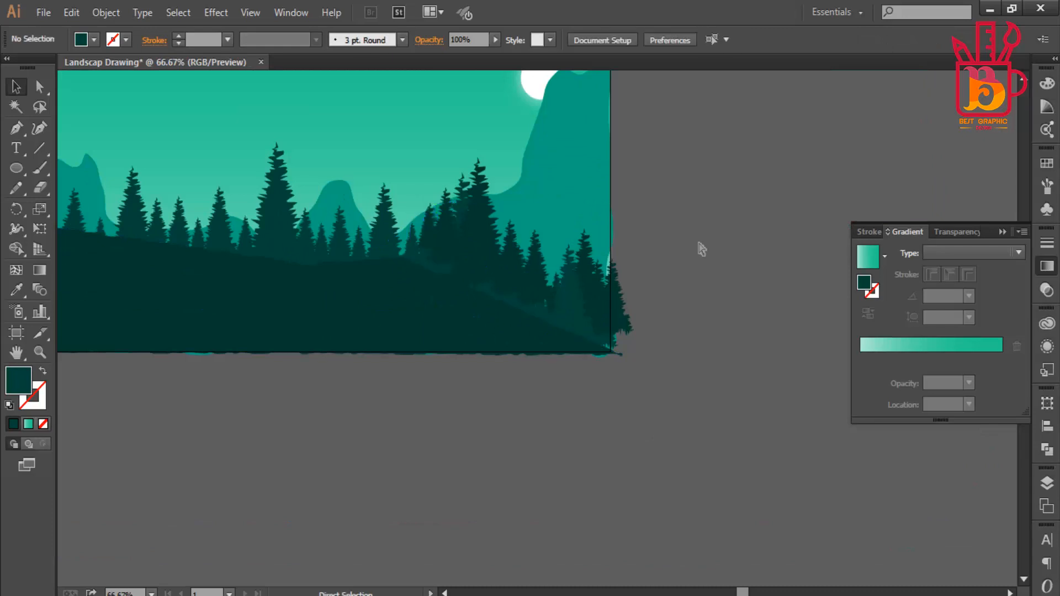
key(ctrl+z)
scroll(488, 248, up, 2)
drag(434, 353, 567, 284)
drag(568, 283, 511, 372)
scroll(673, 276, down, 3)
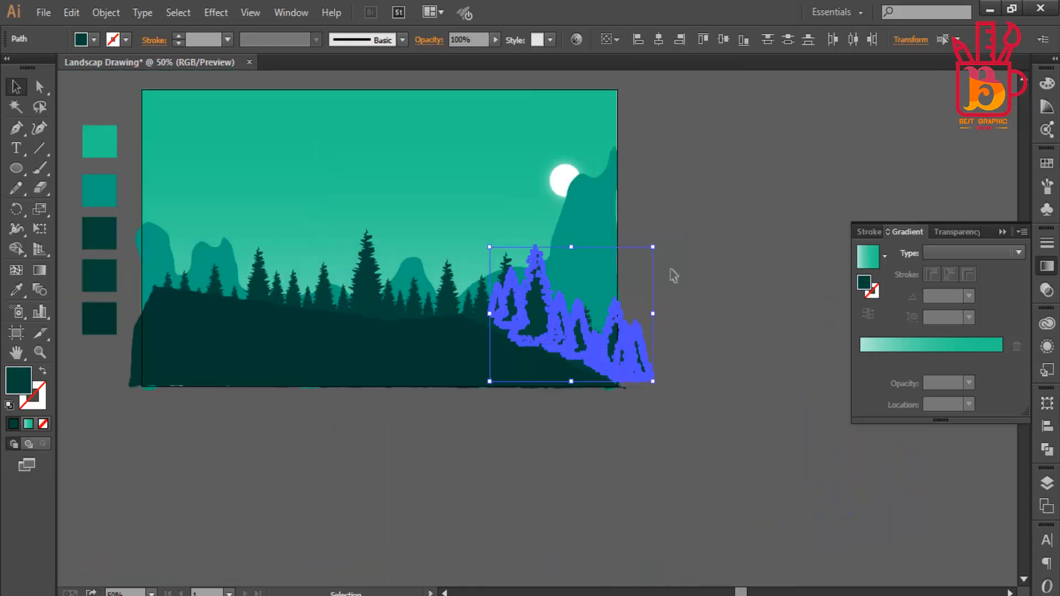
Step: Group the duplicated pines along the right slope into one object
click(741, 209)
scroll(607, 324, up, 3)
click(536, 306)
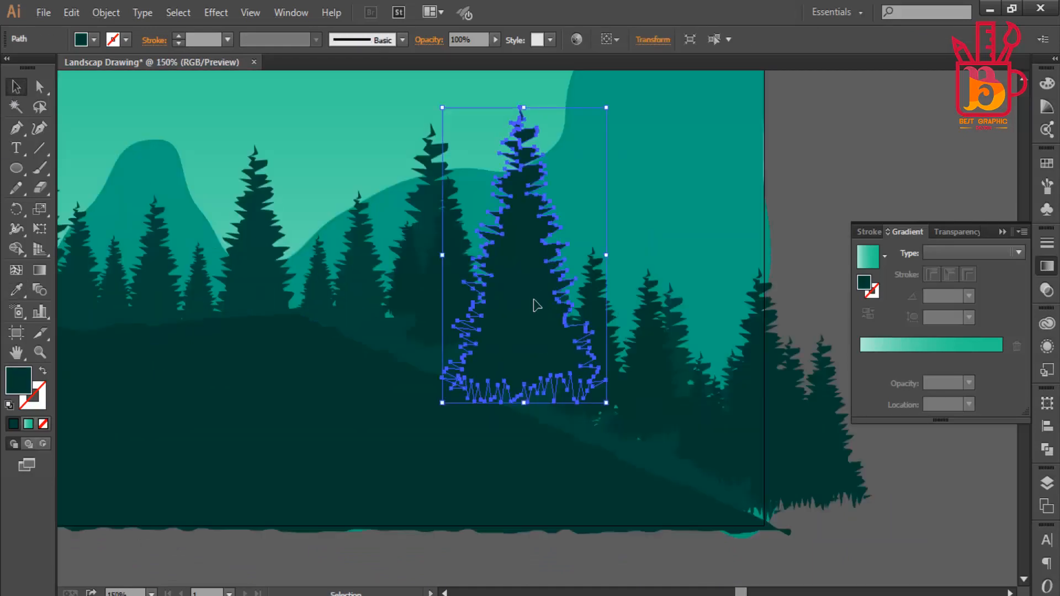
scroll(531, 297, down, 2)
click(755, 231)
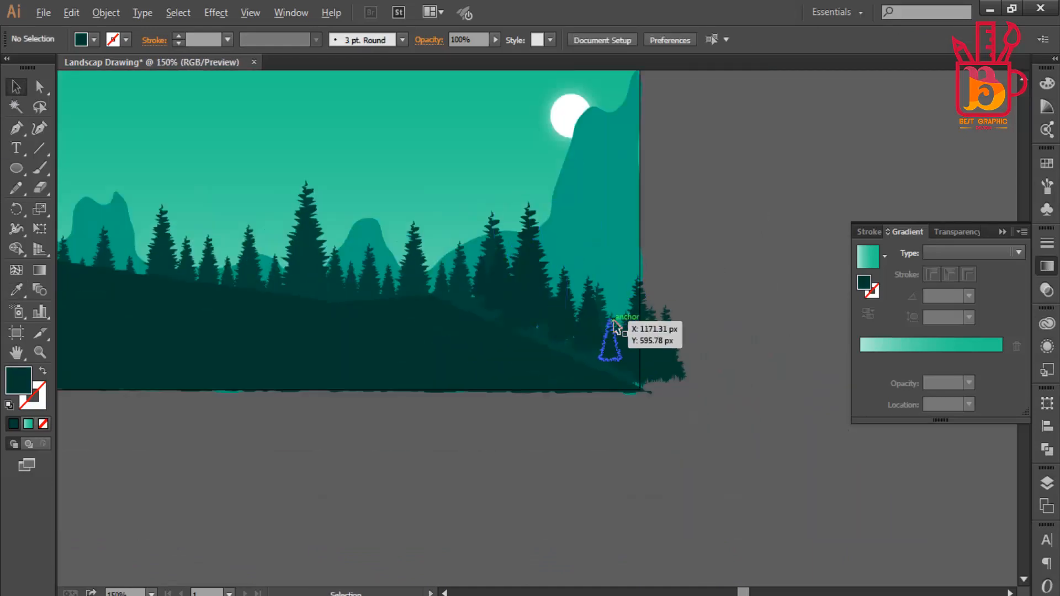
scroll(614, 326, up, 2)
click(614, 325)
key(ctrl+g)
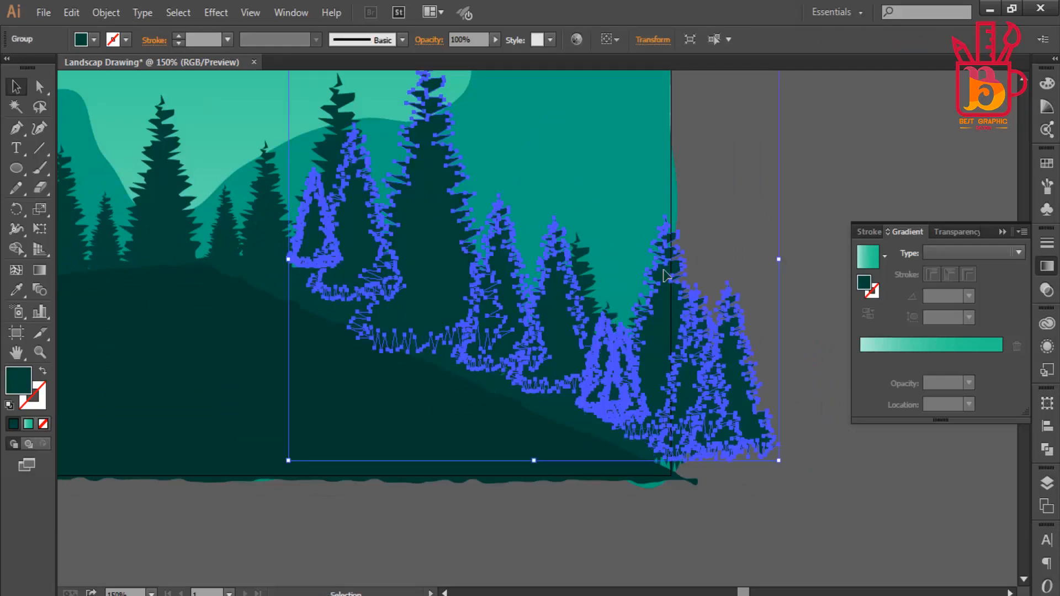
Step: Move the duplicate pine group up and to the right, clear of the original pines
scroll(665, 269, down, 3)
drag(618, 302, 715, 213)
scroll(612, 288, up, 3)
click(686, 288)
scroll(689, 293, down, 3)
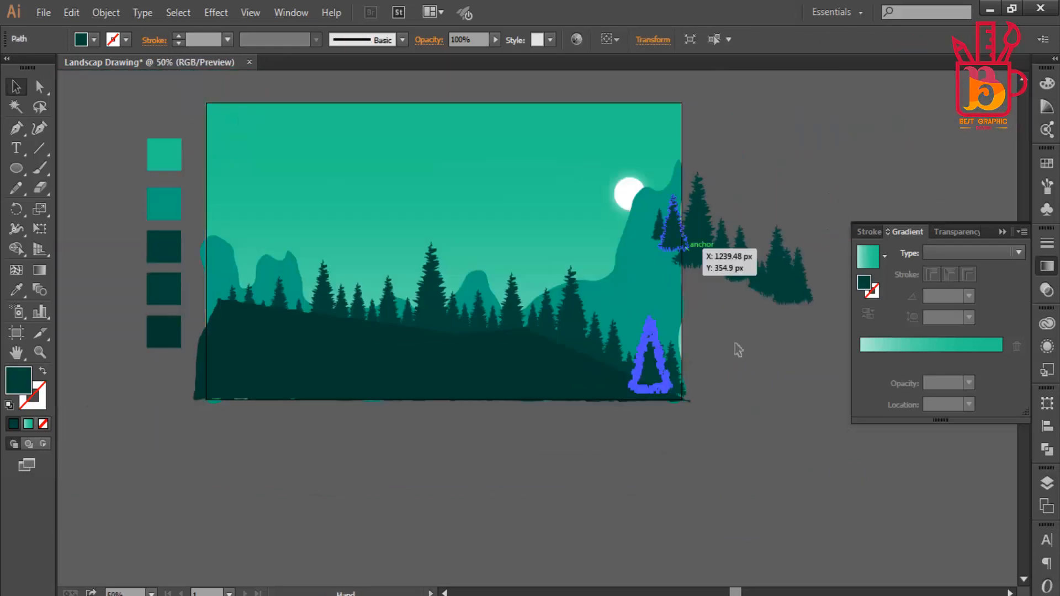
click(738, 350)
Step: Cut the duplicate pine group and paste it onto the Back Hil layer, positioned over the right slope
mouse_move(728, 269)
mouse_down()
mouse_move(661, 284)
mouse_move(721, 264)
mouse_up()
scroll(607, 336, up, 2)
scroll(635, 334, up, 2)
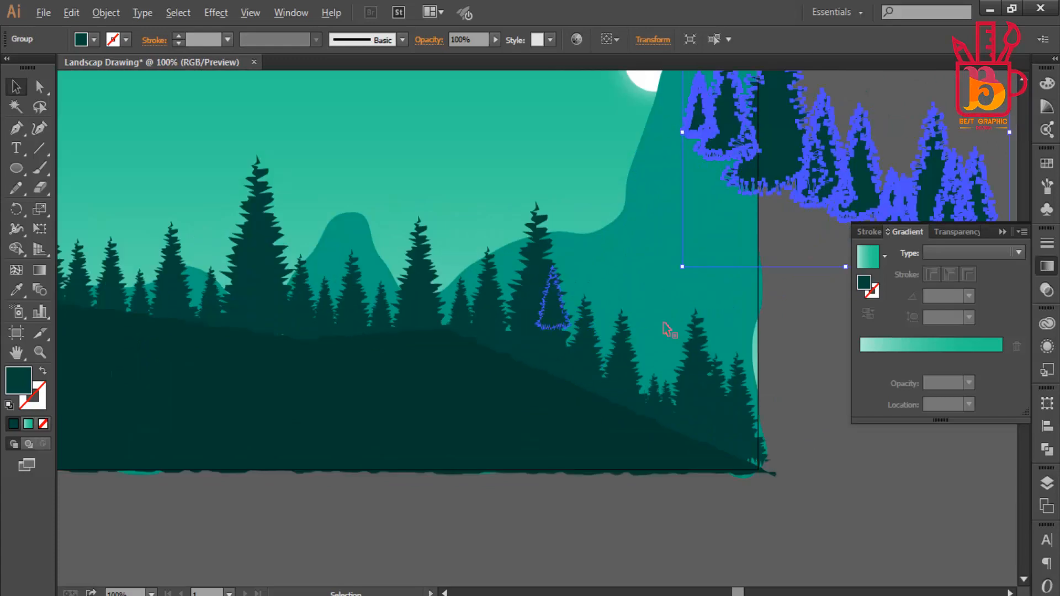
scroll(666, 331, down, 3)
key(Delete)
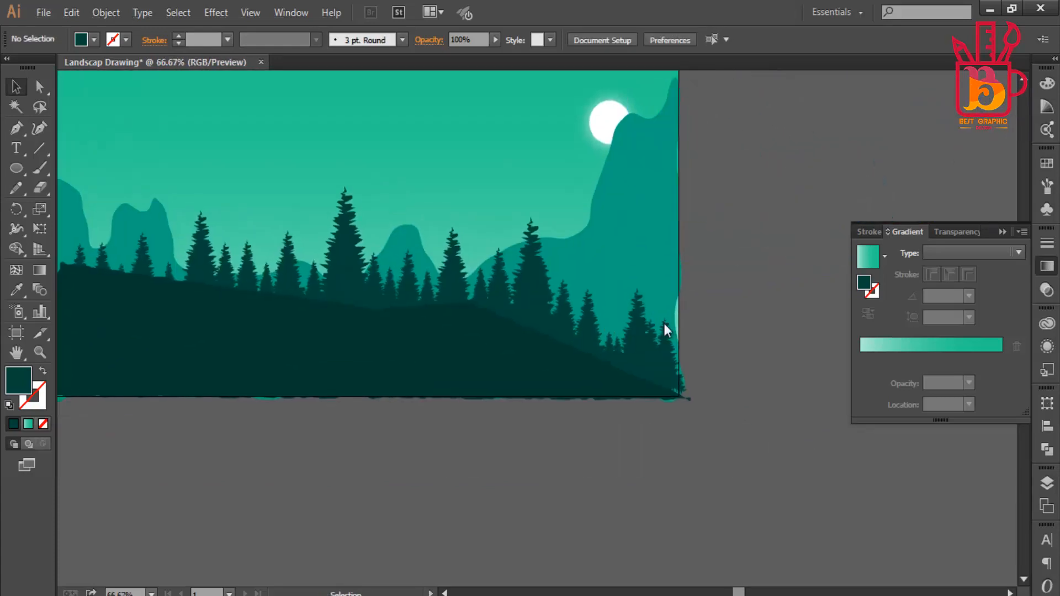
key(F7)
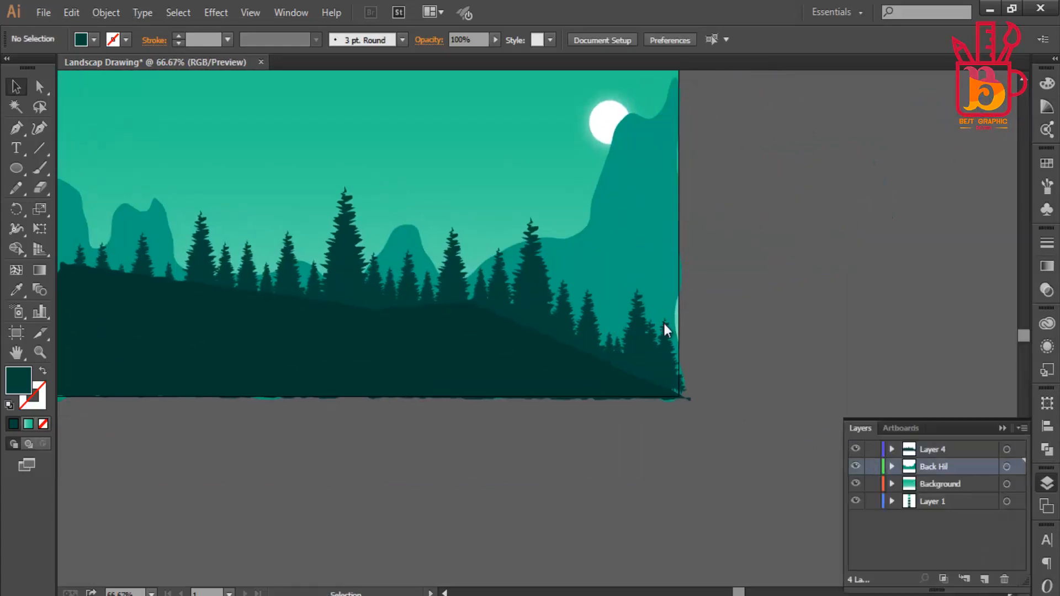
key(ctrl+v)
drag(597, 378, 667, 329)
scroll(647, 301, up, 2)
key(ctrl+shift+a)
scroll(669, 330, down, 2)
scroll(666, 329, up, 1)
scroll(666, 329, down, 4)
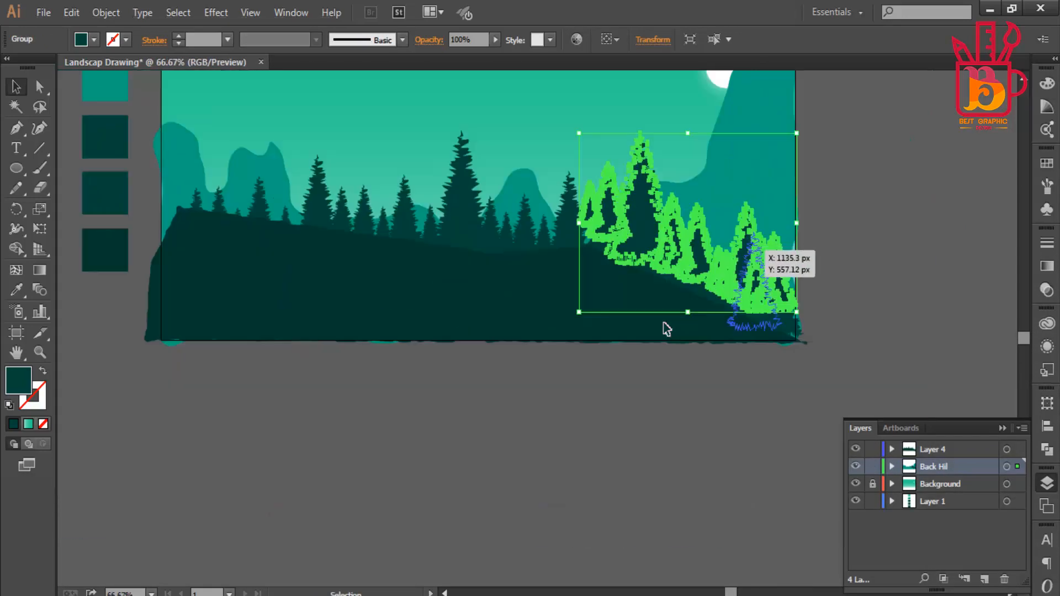
Step: Fill the pasted pine group with the darkest green swatch and deselect it
key(i)
scroll(664, 324, up, 1)
key(v)
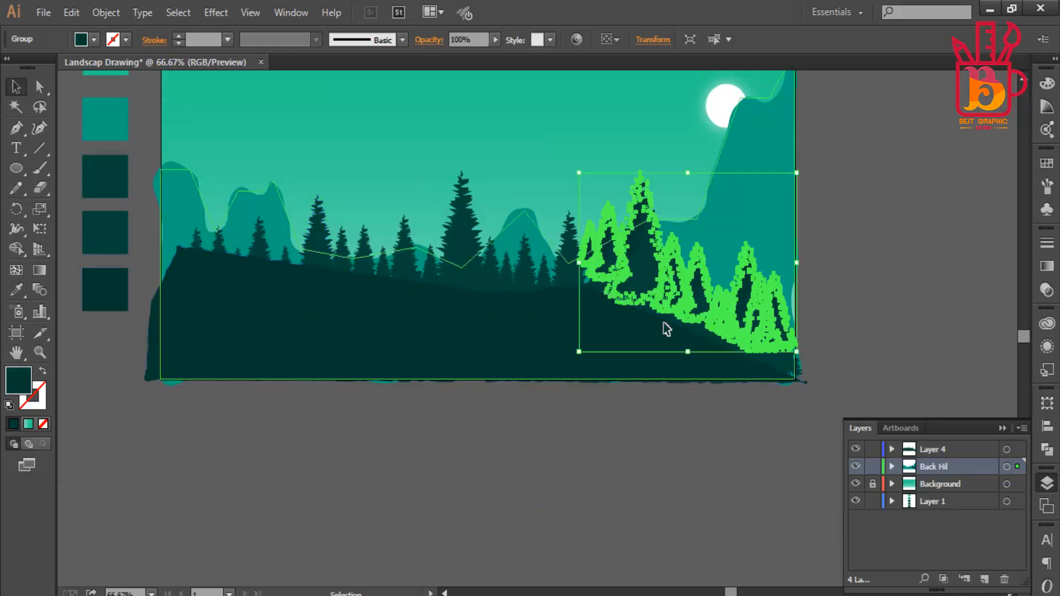
key(ctrl+shift+a)
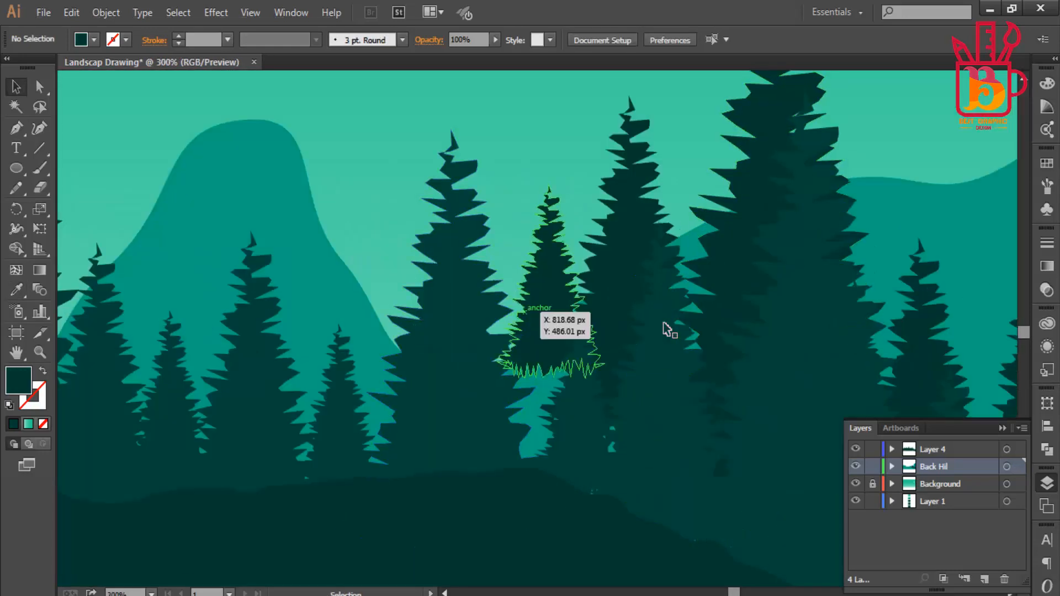
Step: Reposition the dark pine group behind the right-slope pines, finally moving it about 52 px right and 54 px up
double_click(667, 329)
drag(552, 287, 569, 365)
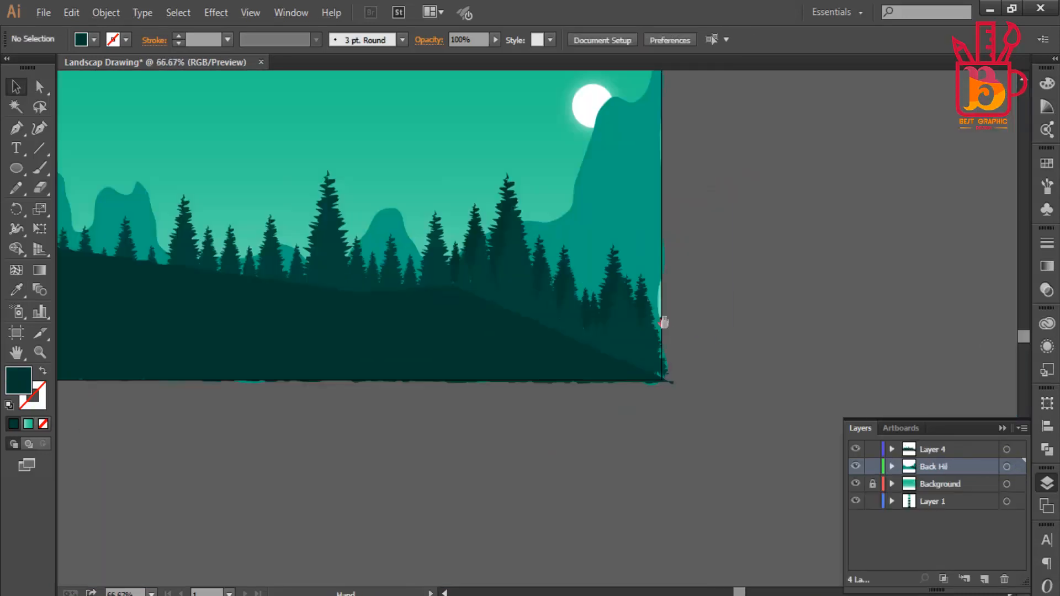
key(ctrl+equal)
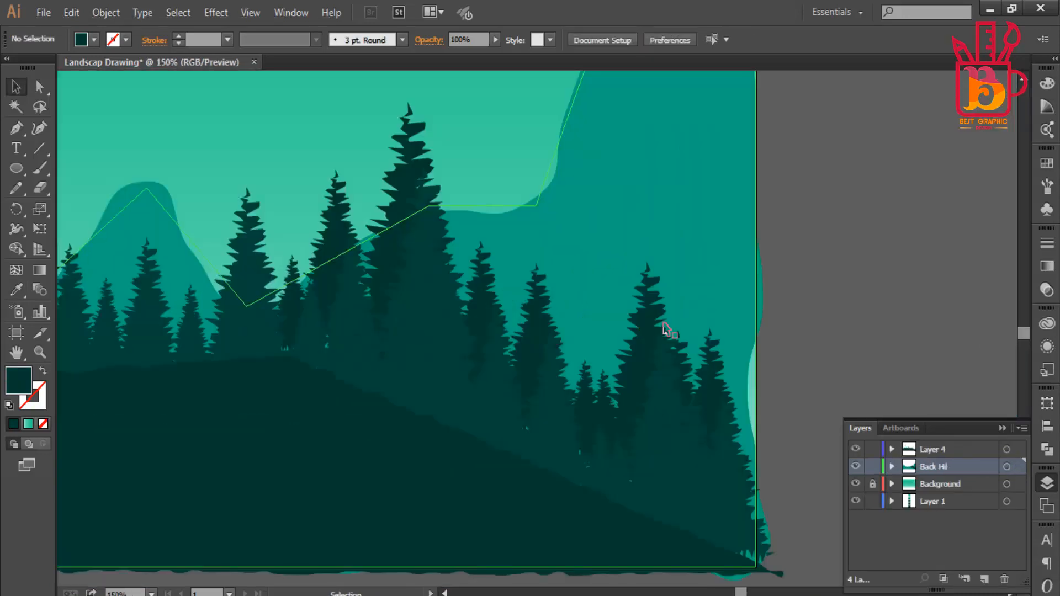
drag(649, 349, 667, 330)
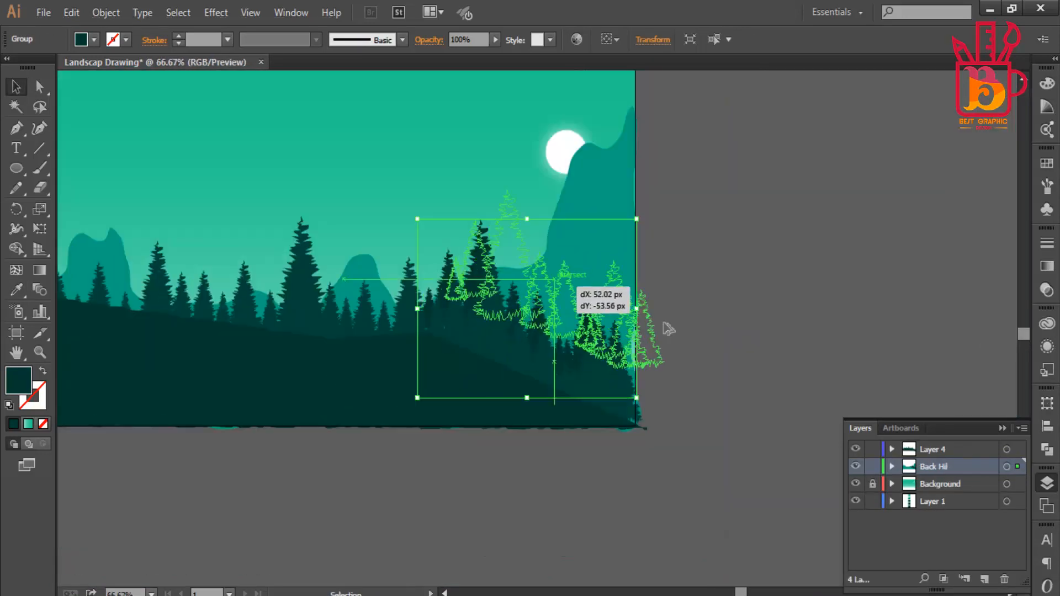
click(667, 329)
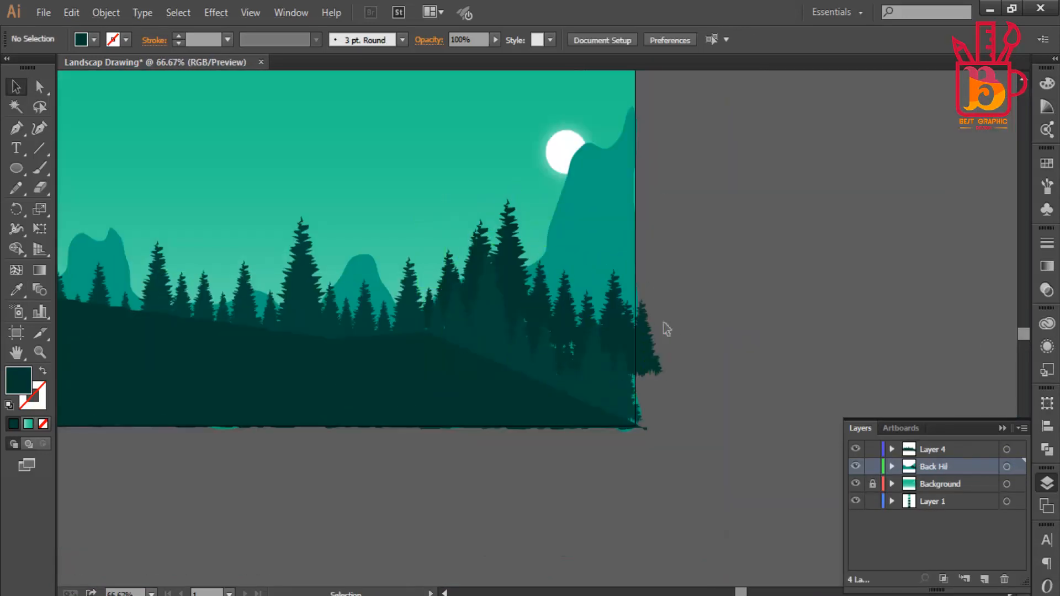
Step: Isolate the dark pine group and place one of its pines in the gap between the trees below the mountain
scroll(667, 329, down, 3)
scroll(667, 329, up, 2)
scroll(669, 329, up, 3)
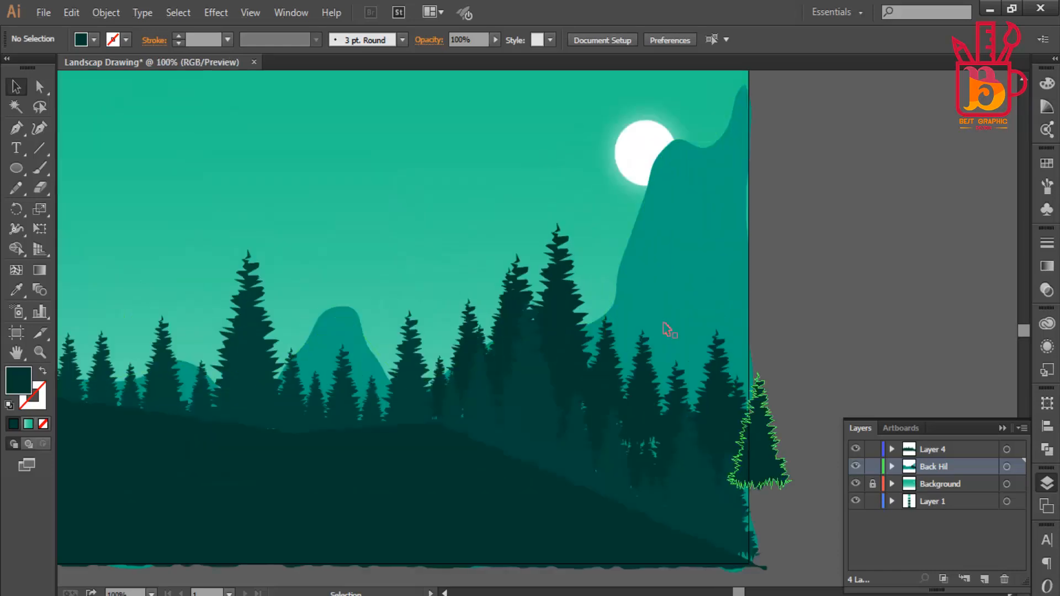
click(668, 330)
double_click(667, 329)
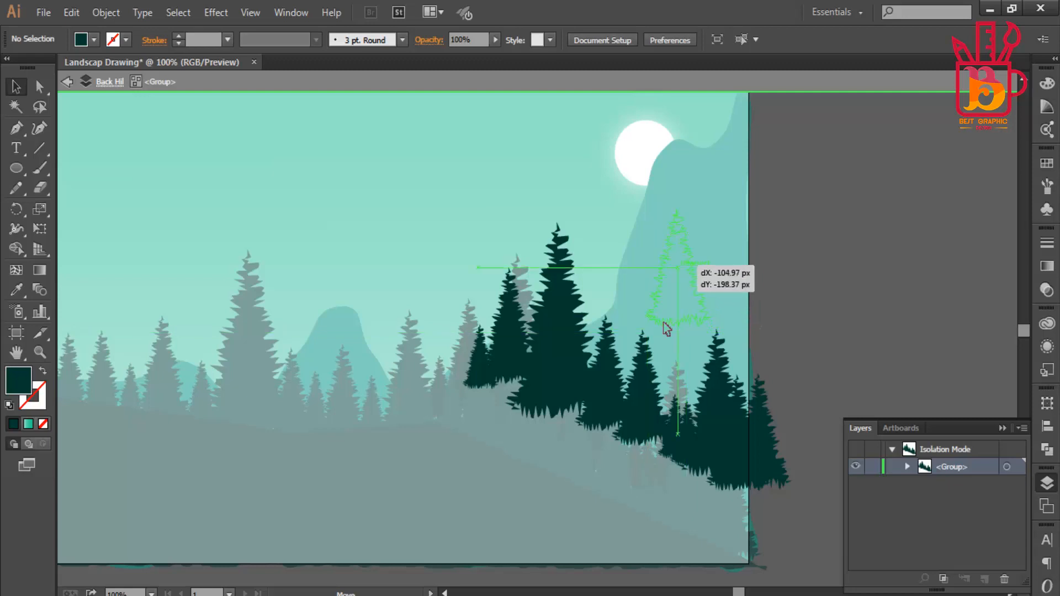
drag(667, 329, 667, 329)
scroll(667, 329, up, 3)
drag(638, 247, 646, 357)
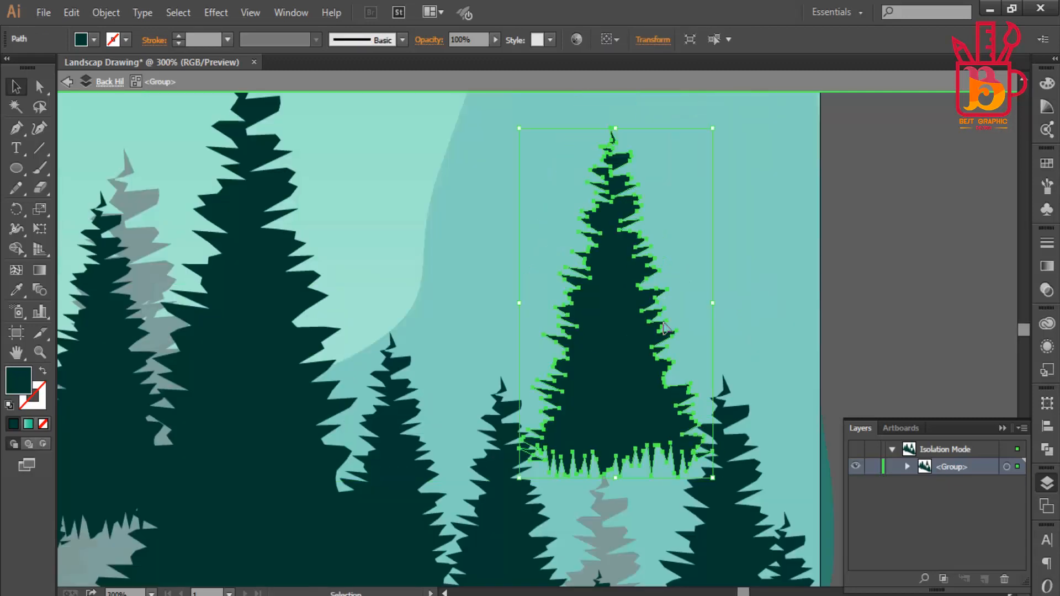
scroll(635, 336, down, 4)
scroll(618, 369, up, 3)
drag(653, 285, 693, 426)
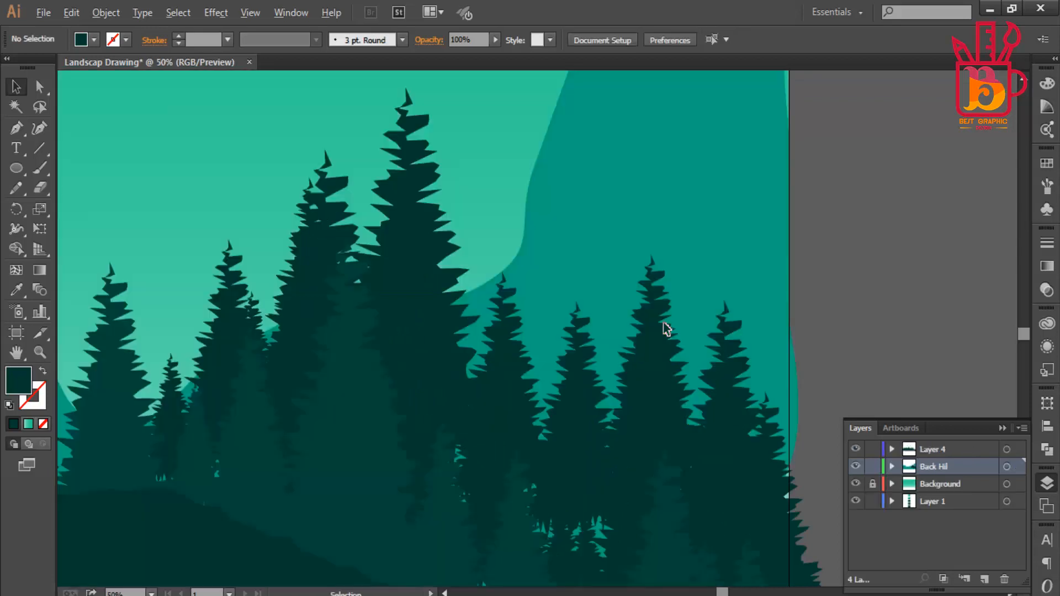
Step: Isolate the dark pine group again and adjust the pine above the gaps on the right slope
scroll(667, 330, down, 4)
scroll(667, 329, up, 9)
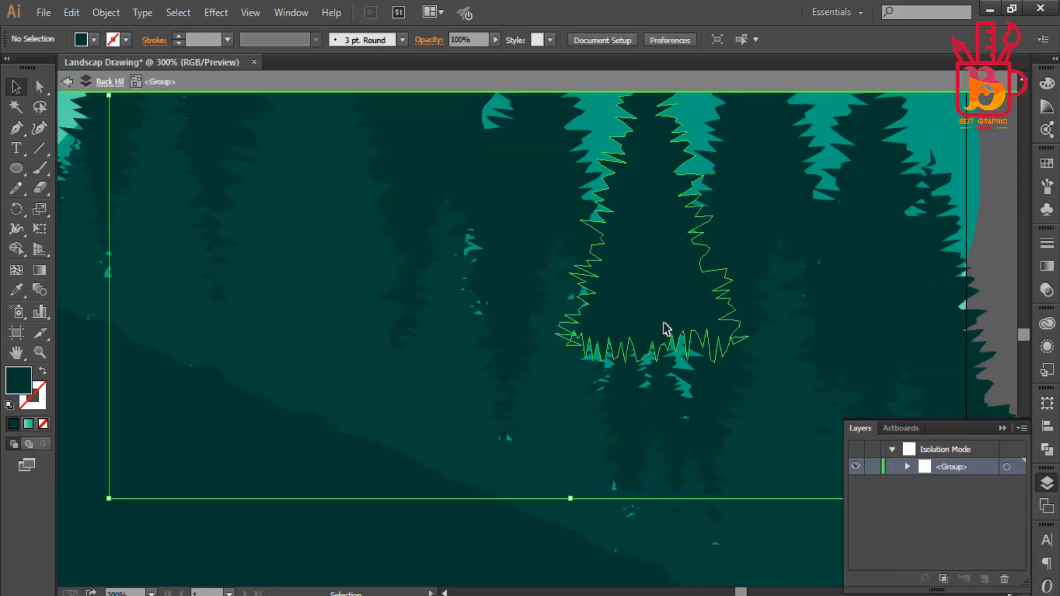
drag(670, 333, 662, 248)
scroll(665, 327, down, 4)
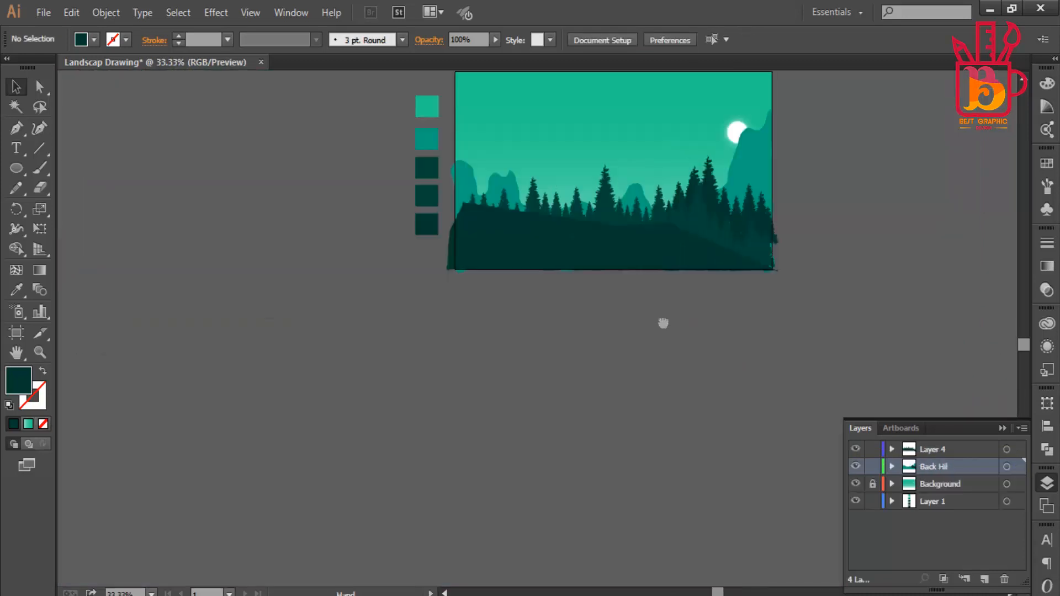
drag(724, 259, 663, 324)
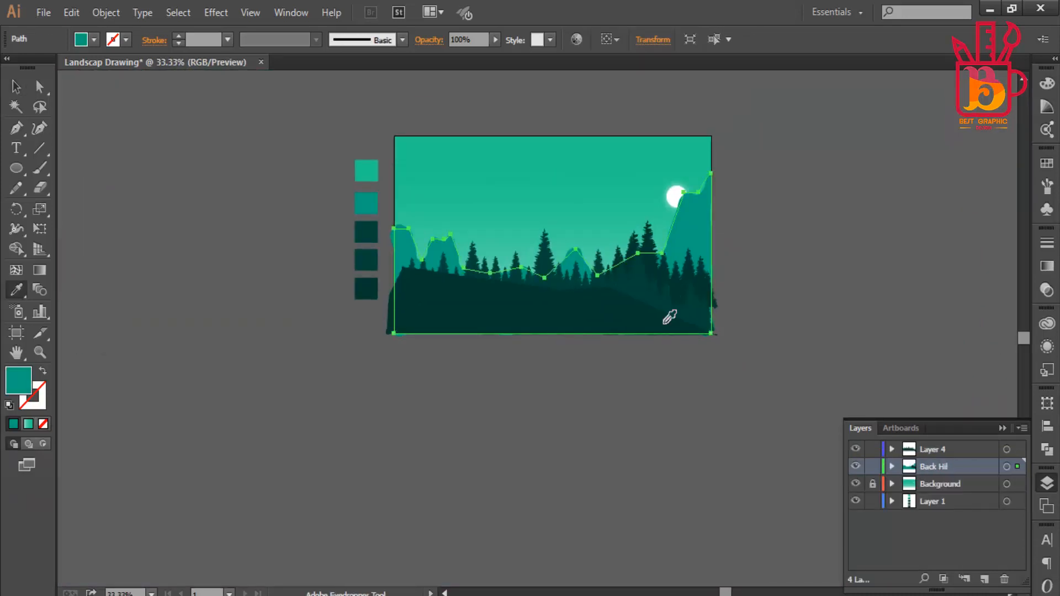
Step: Sample the teal swatch for the back hills, then set their fill to a darker, muted teal
click(666, 321)
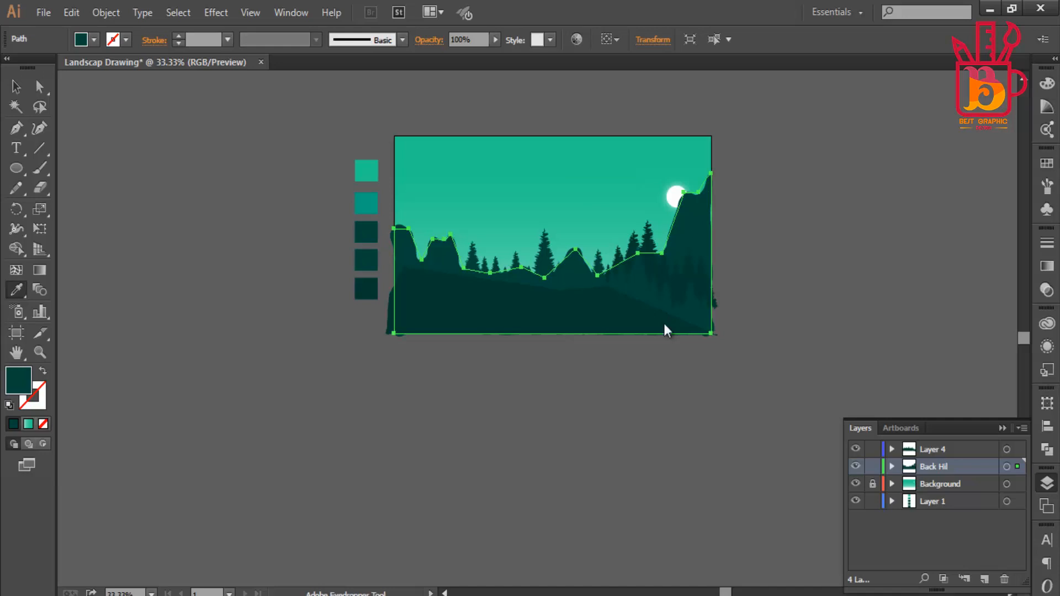
click(367, 203)
double_click(18, 381)
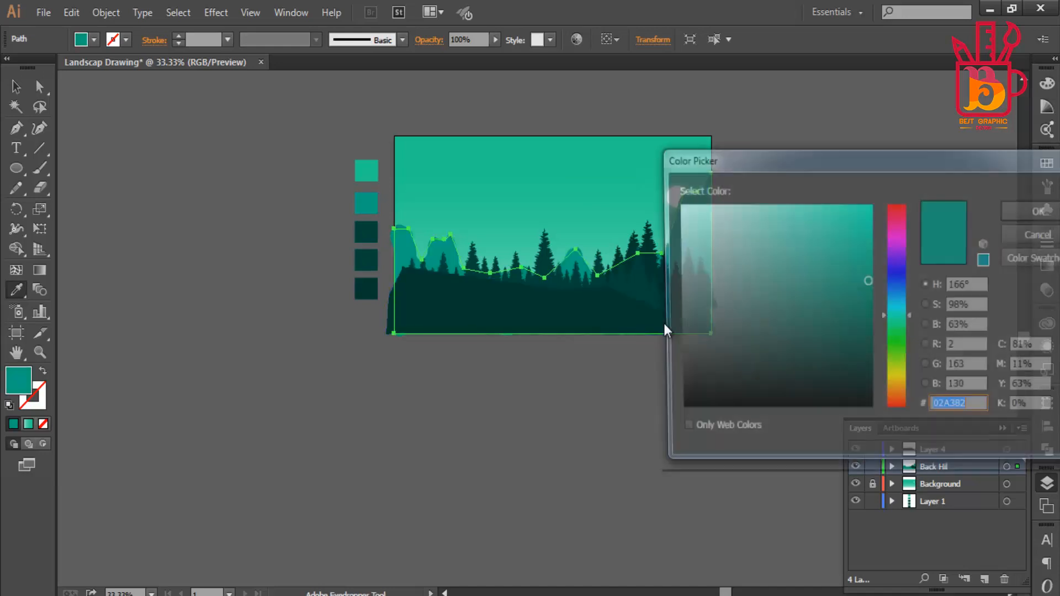
drag(838, 317, 836, 320)
click(1042, 211)
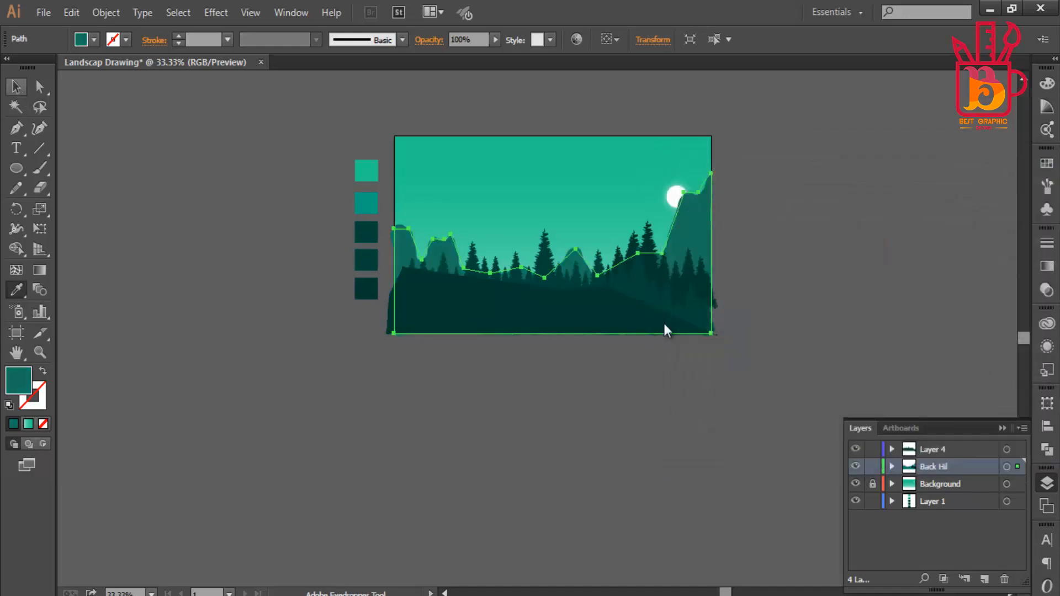
click(16, 87)
click(221, 165)
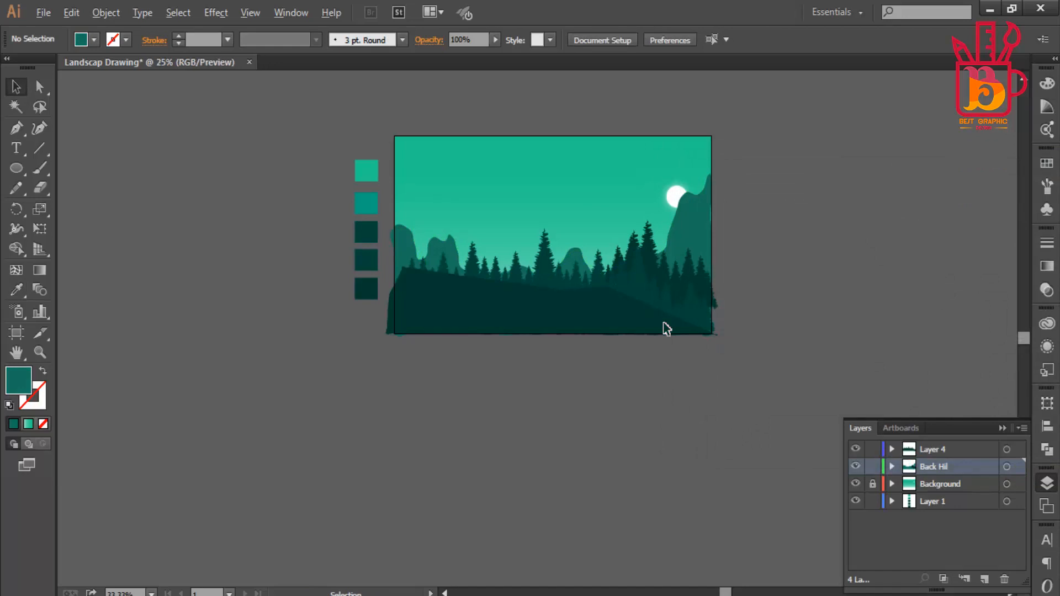
Step: Place a copy of the leftmost small pine at the artboard's left edge on the foreground's crest
scroll(667, 329, up, 5)
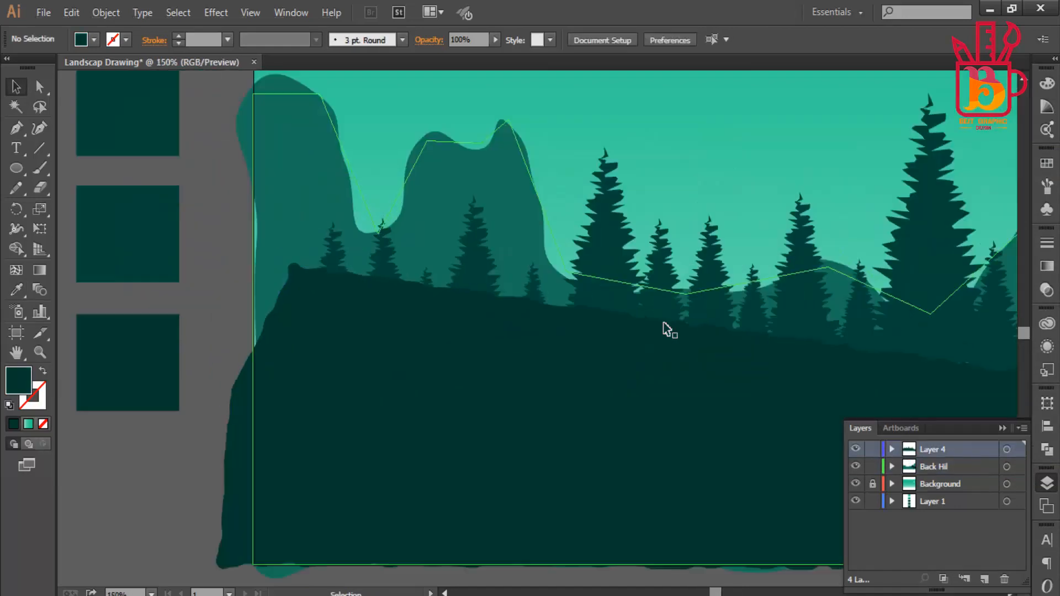
click(667, 329)
drag(338, 261, 282, 246)
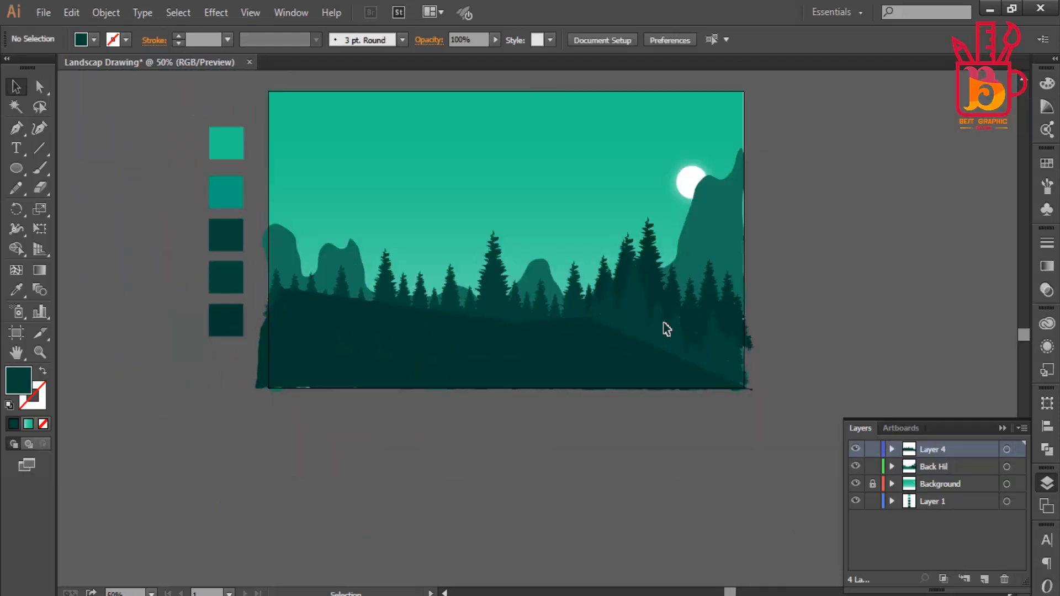
key(ctrl+minus)
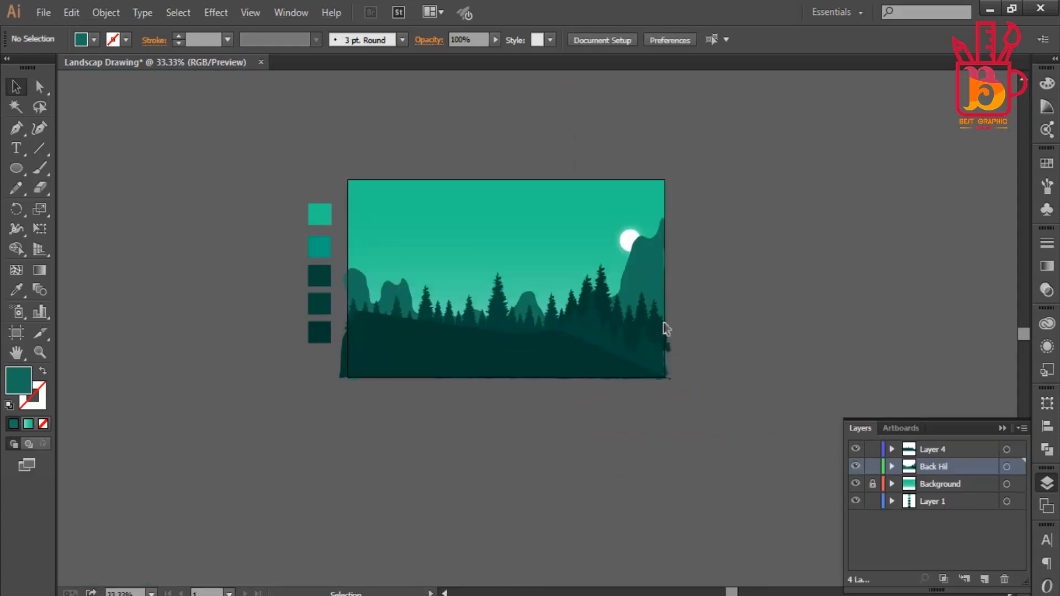
key(ctrl+plus)
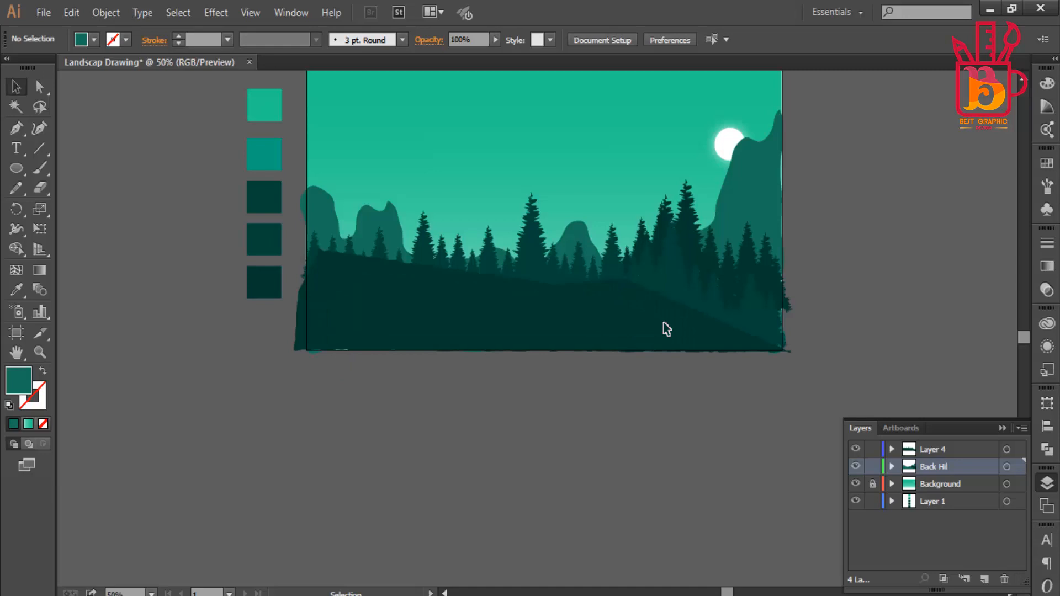
Step: Draw a narrow, curved highlight shape with the Pen tool down the moon-side face of the tall mountain
key(ctrl+minus)
key(ctrl+minus)
key(ctrl+plus)
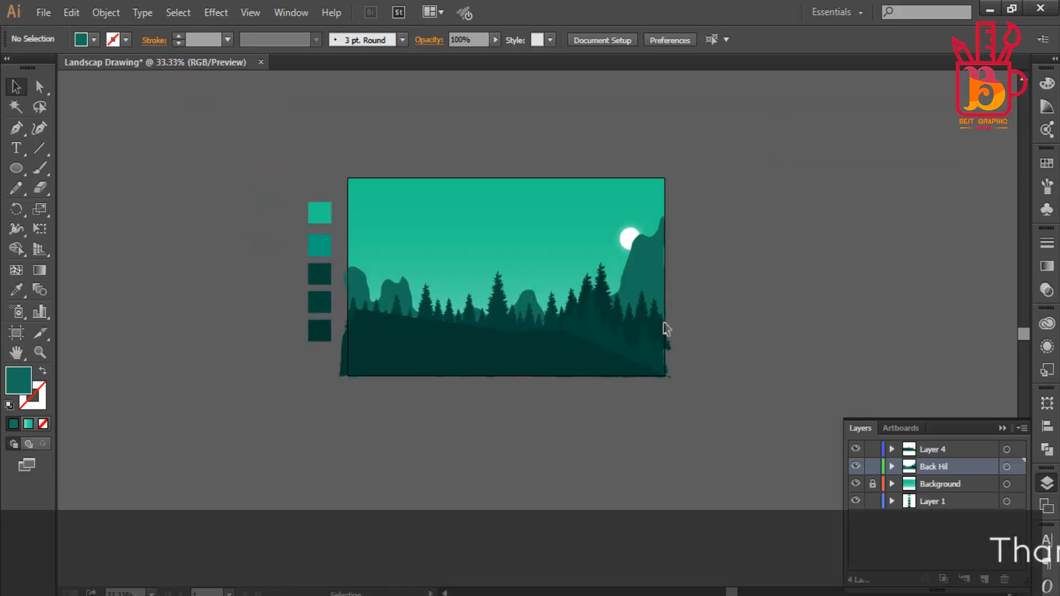
scroll(667, 329, up, 1)
drag(667, 330, 686, 295)
key(p)
scroll(667, 329, up, 1)
click(654, 192)
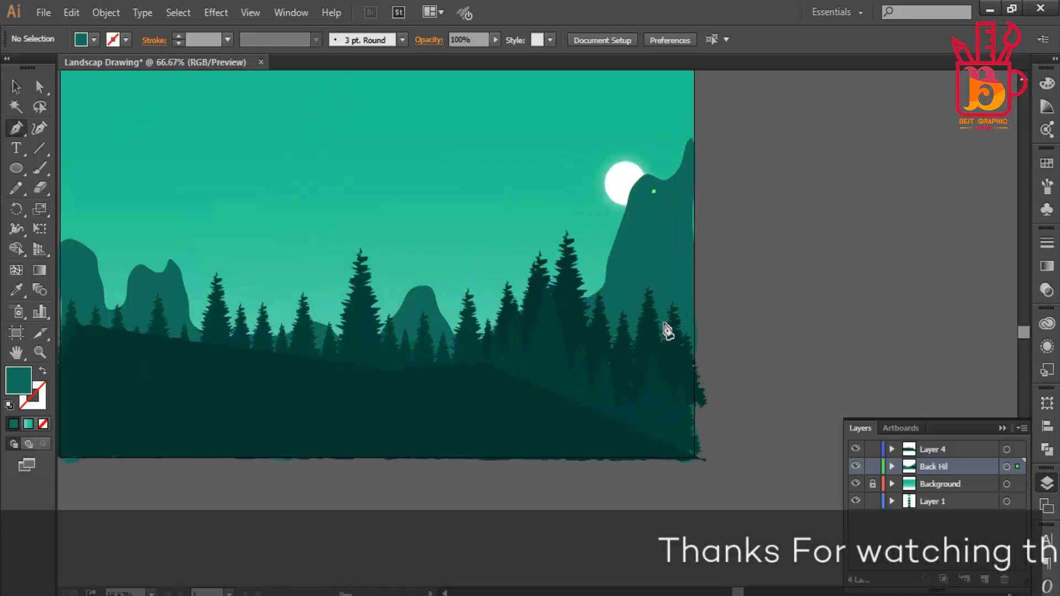
scroll(650, 211, up, 1)
drag(625, 316, 625, 367)
click(625, 316)
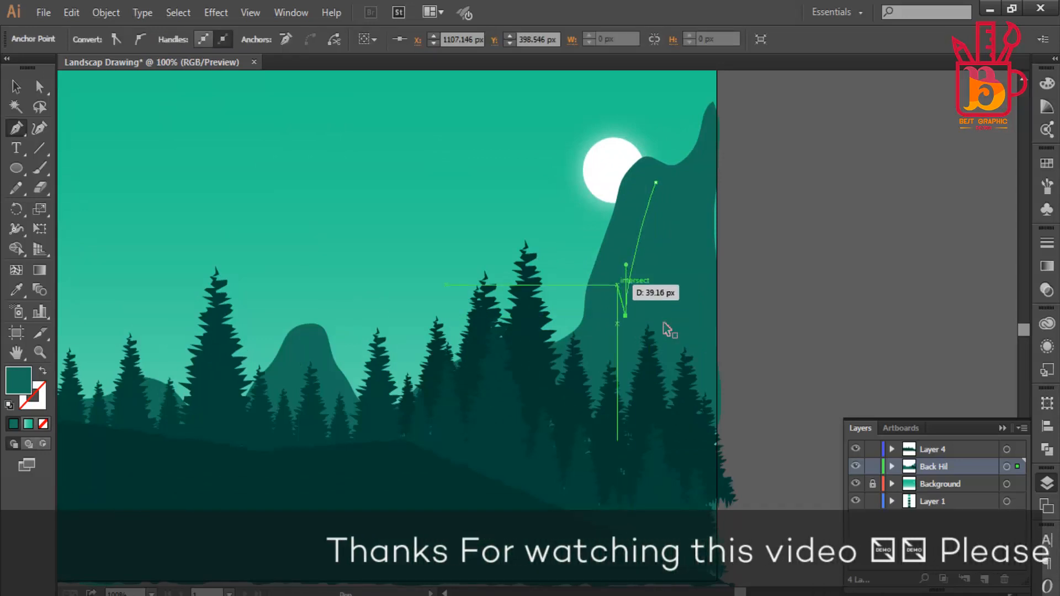
key(ctrl+z)
drag(615, 270, 619, 256)
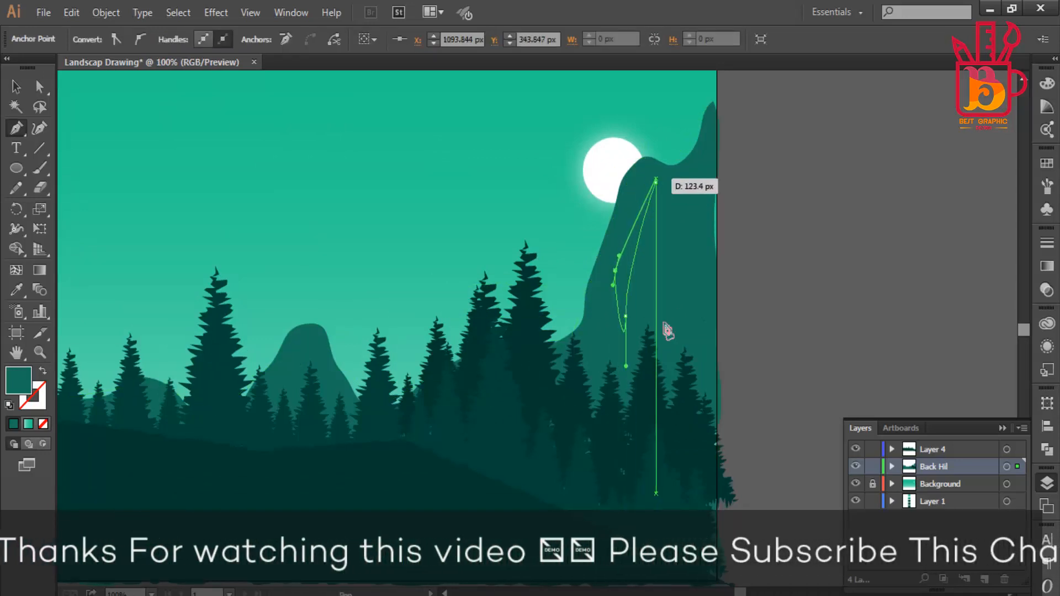
drag(656, 182, 686, 202)
Step: Fill the highlight shape with the brighter teal sampled from the second swatch and deselect it
key(i)
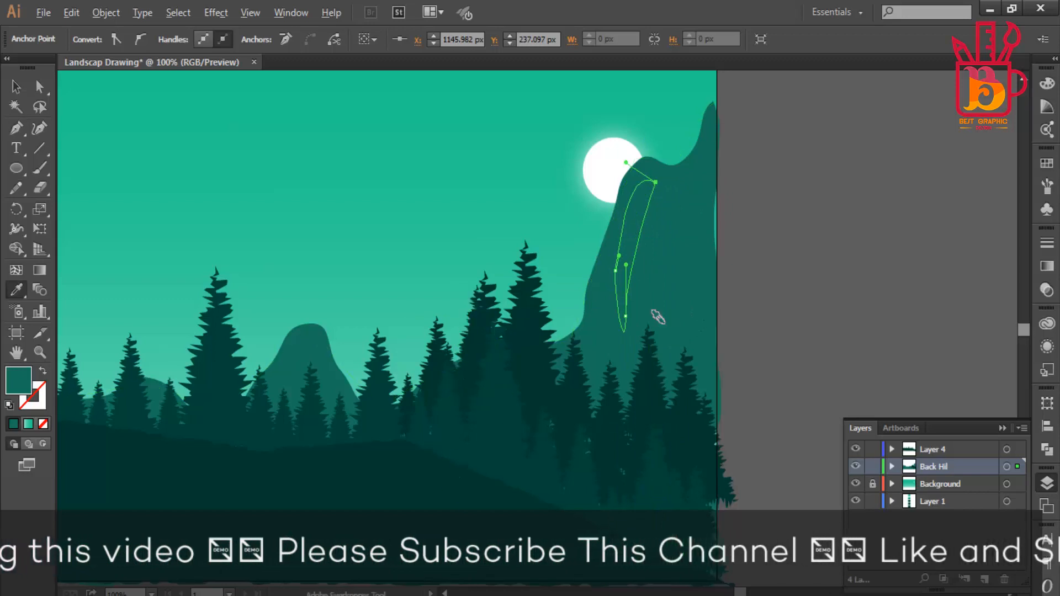
scroll(657, 317, down, 1)
click(261, 199)
key(v)
key(ctrl+shift+a)
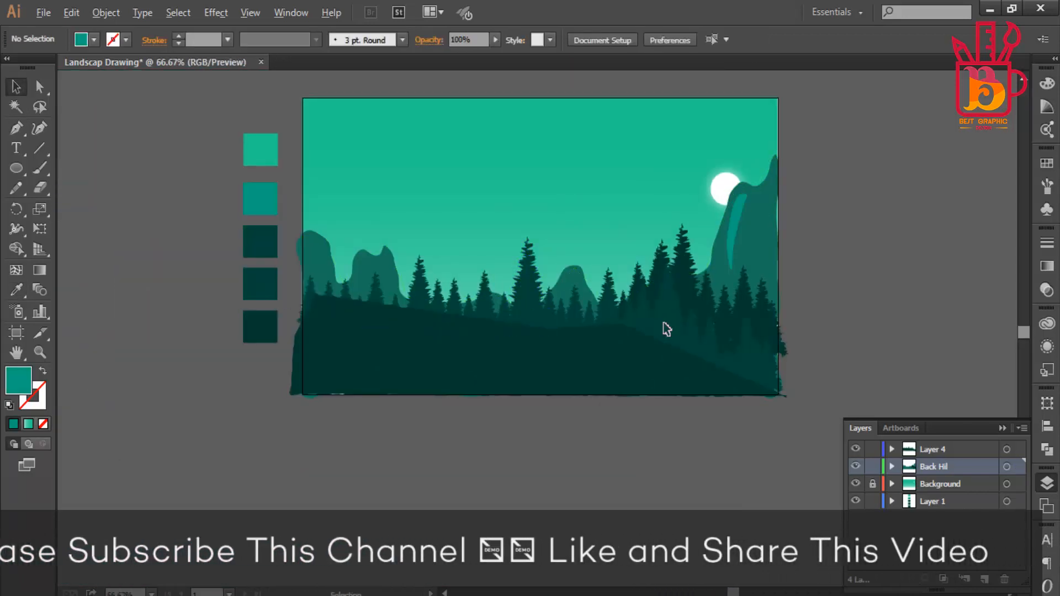
Step: Adjust the highlight's size slightly and place a smaller copy of it higher up, near the mountain's peak
scroll(739, 232, up, 3)
click(511, 331)
drag(563, 492, 554, 462)
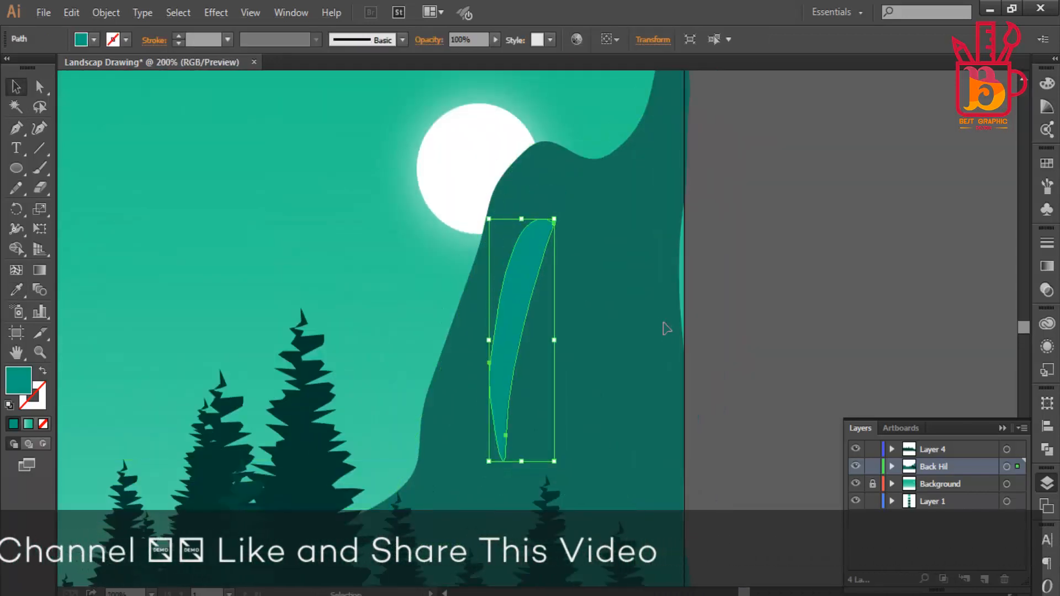
drag(521, 300, 559, 253)
drag(598, 168, 562, 190)
click(768, 245)
scroll(767, 244, down, 4)
scroll(759, 250, up, 4)
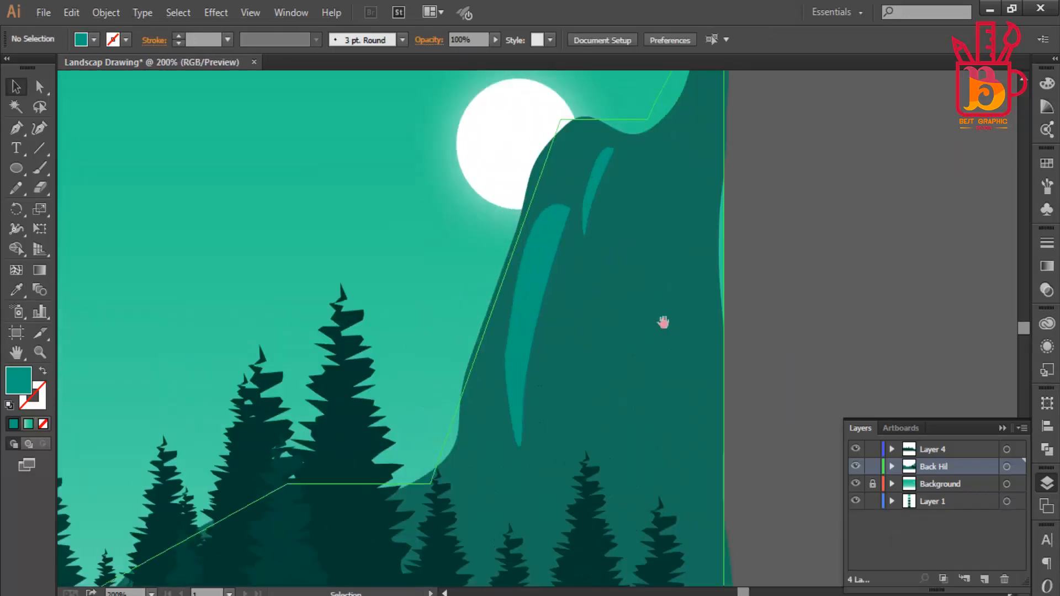
Step: Place another copy of the highlight on the tall mountain near the artboard's right edge and adjust its size
drag(663, 322, 554, 350)
click(424, 326)
drag(529, 258, 537, 245)
drag(572, 433, 563, 399)
drag(536, 276, 566, 215)
click(667, 329)
scroll(667, 330, down, 5)
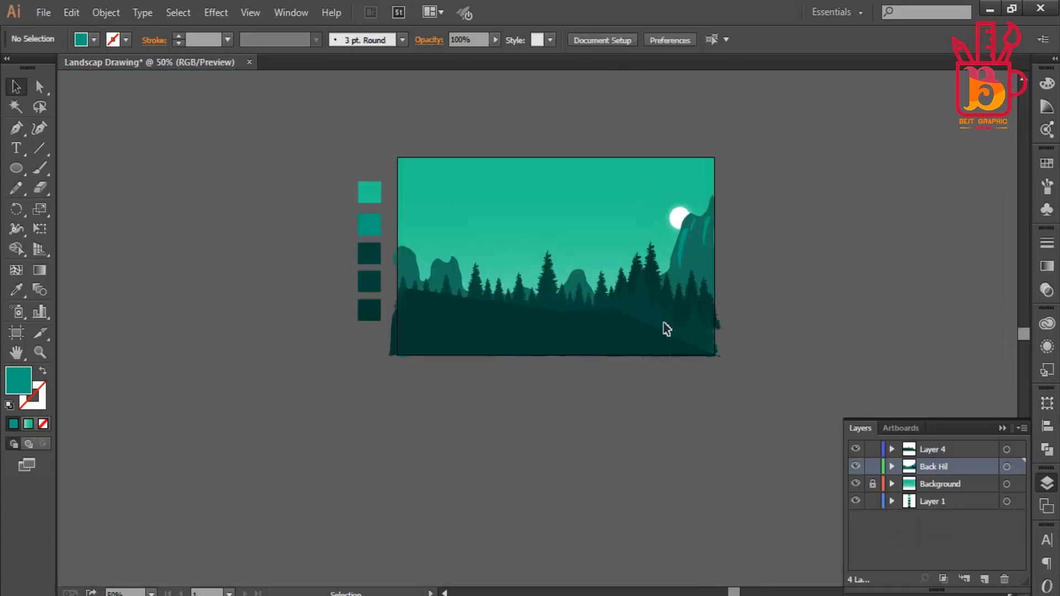
Step: Copy the small mountain highlight onto the leftmost back hill
scroll(667, 329, up, 2)
drag(678, 190, 837, 111)
click(867, 96)
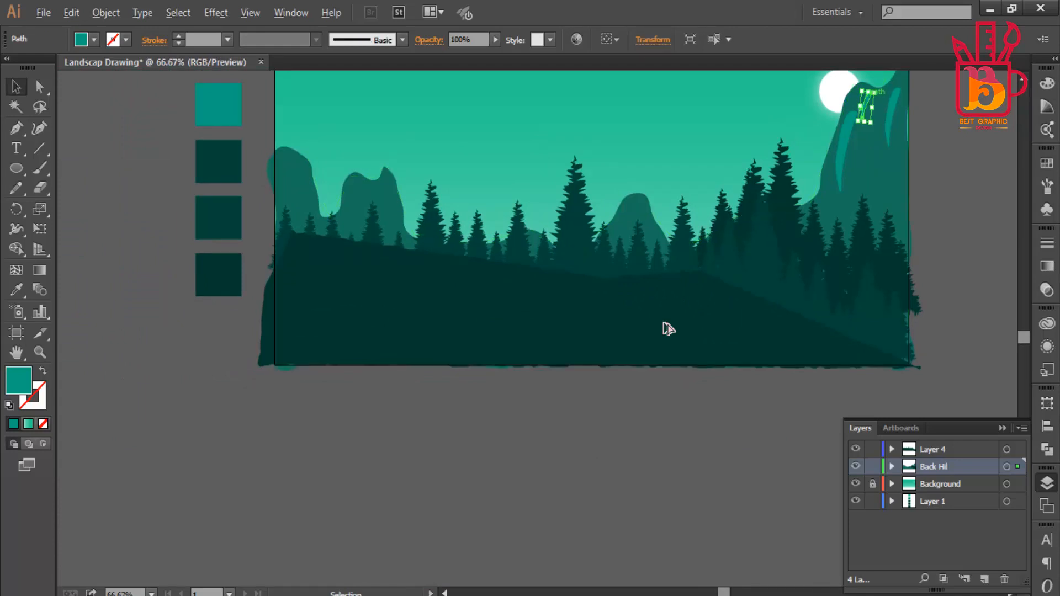
drag(387, 225, 292, 170)
click(331, 138)
scroll(331, 279, down, 3)
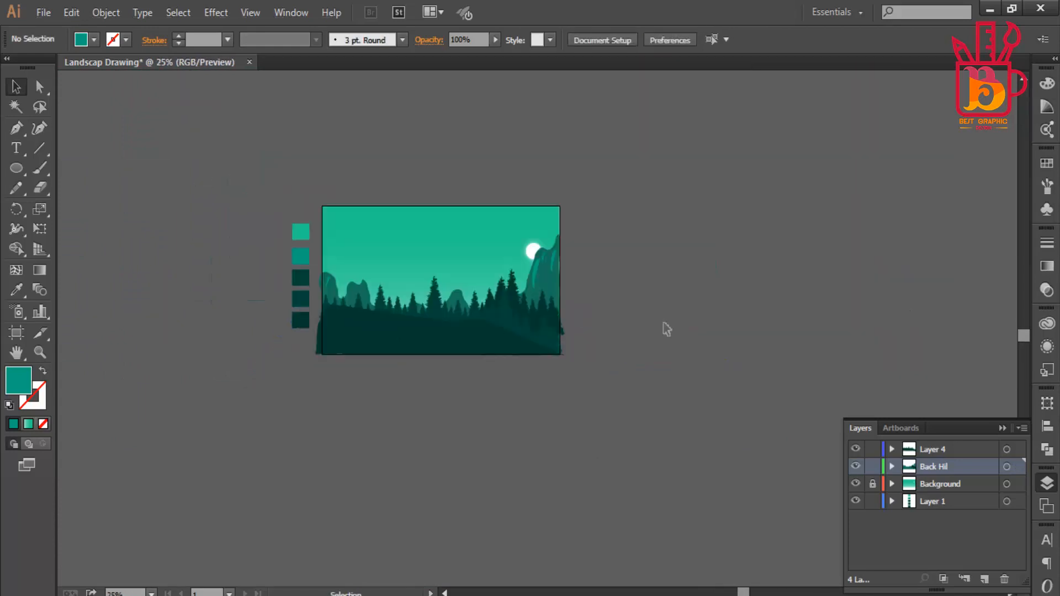
scroll(664, 323, up, 3)
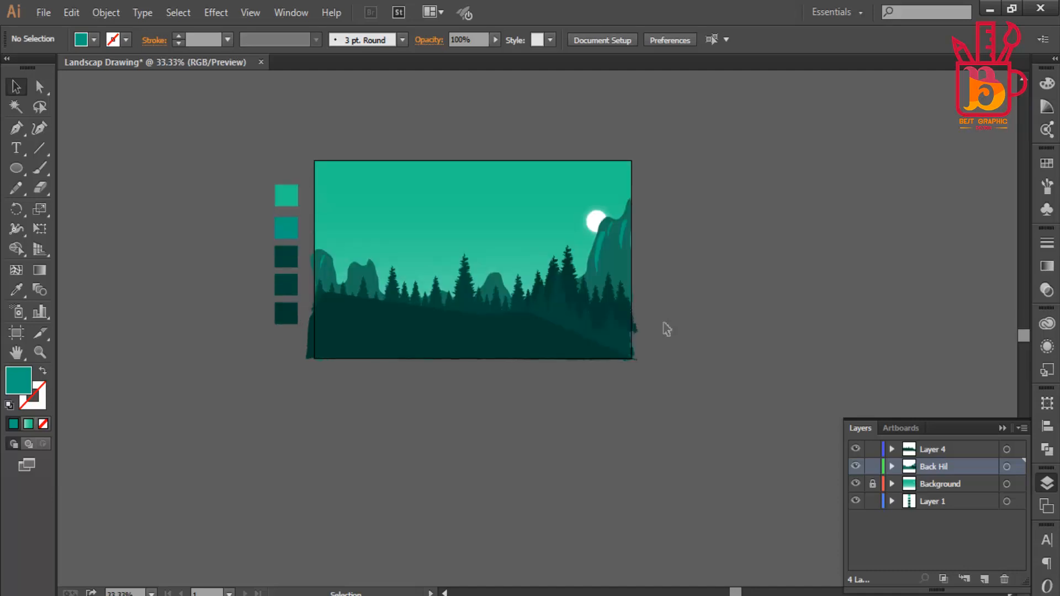
Step: Reshape the foreground hill by lowering its middle ridge point into a valley between two crests
click(664, 324)
key(ctrl+plus)
key(a)
mouse_move(475, 257)
mouse_down()
mouse_move(422, 295)
mouse_move(389, 293)
mouse_up()
click(395, 408)
key(ctrl+minus)
key(ctrl+minus)
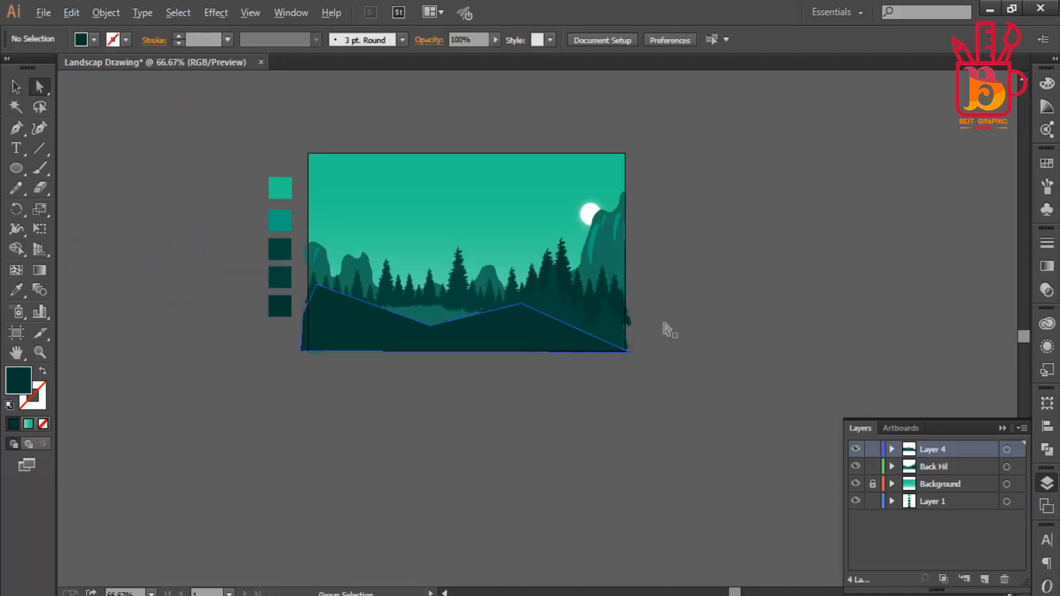
Step: Fill the gap above the foreground valley with copies of the six smaller pines beside the tall middle pine
click(16, 87)
scroll(433, 356, up, 2)
scroll(433, 337, up, 2)
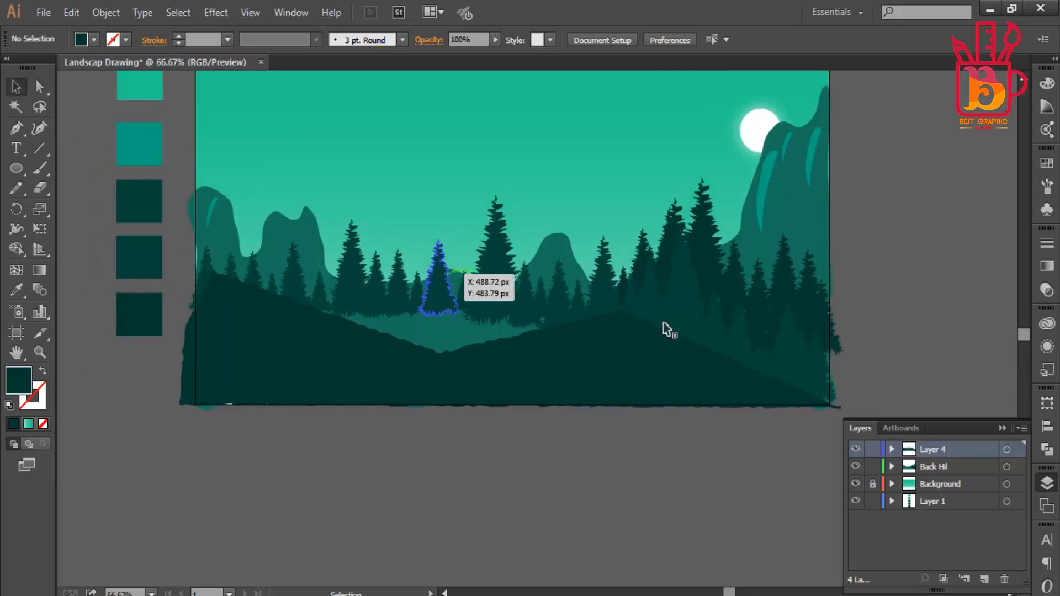
click(440, 276)
scroll(435, 313, up, 3)
shift+click(388, 260)
shift+click(330, 243)
shift+click(261, 243)
shift+click(191, 238)
scroll(460, 265, down, 2)
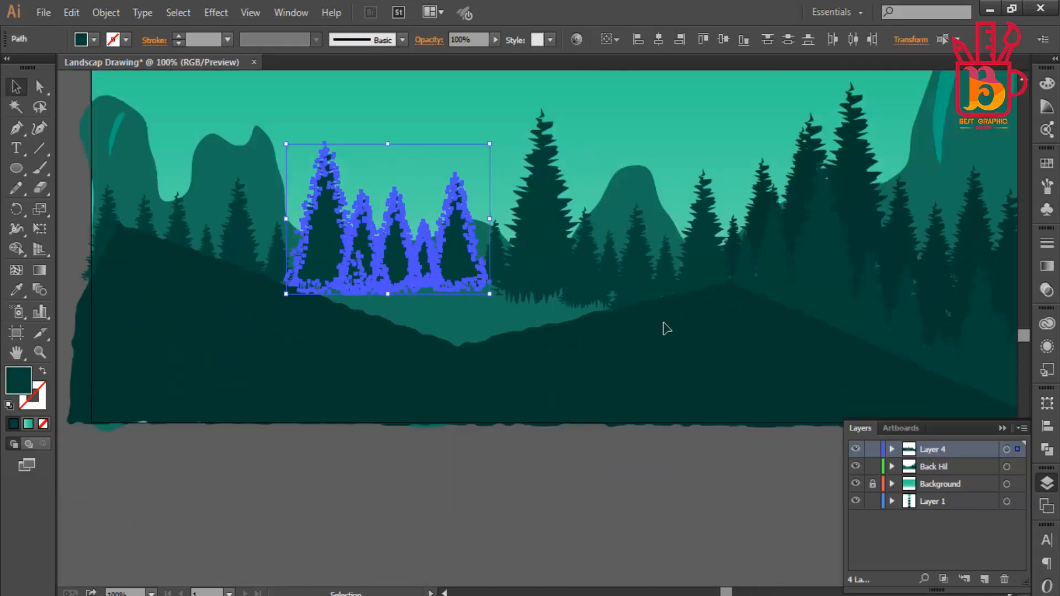
shift+click(496, 259)
mouse_move(463, 244)
mouse_down()
mouse_move(459, 287)
mouse_move(439, 293)
mouse_move(552, 334)
mouse_move(592, 320)
mouse_up()
scroll(581, 318, down, 1)
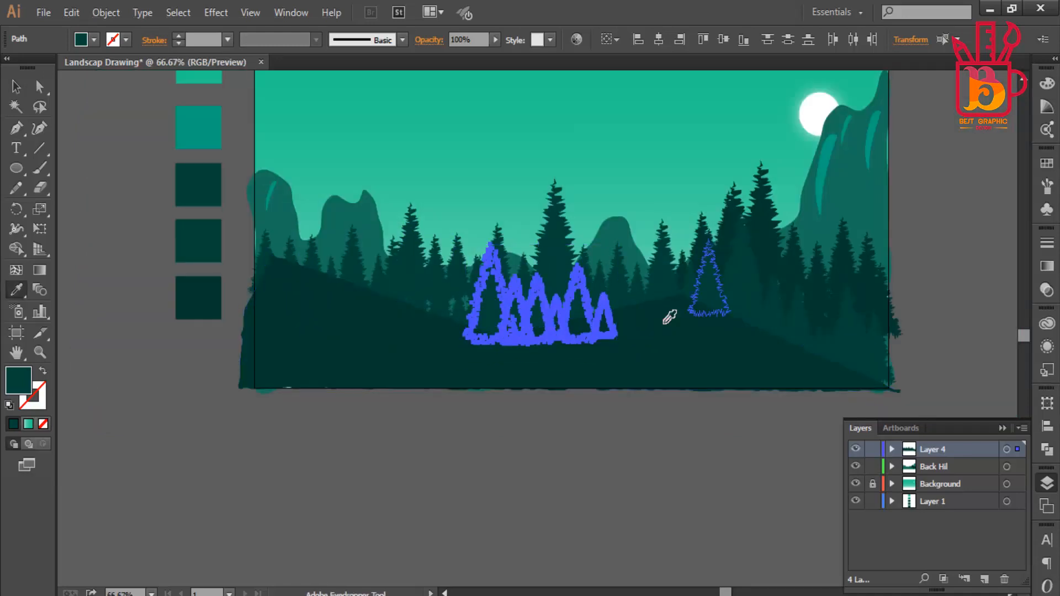
key(v)
key(ctrl+shift+a)
scroll(664, 324, up, 3)
scroll(664, 324, down, 2)
mouse_move(664, 324)
mouse_down()
mouse_move(627, 436)
mouse_move(585, 372)
mouse_up()
click(887, 351)
drag(889, 352, 454, 309)
key(ctrl+z)
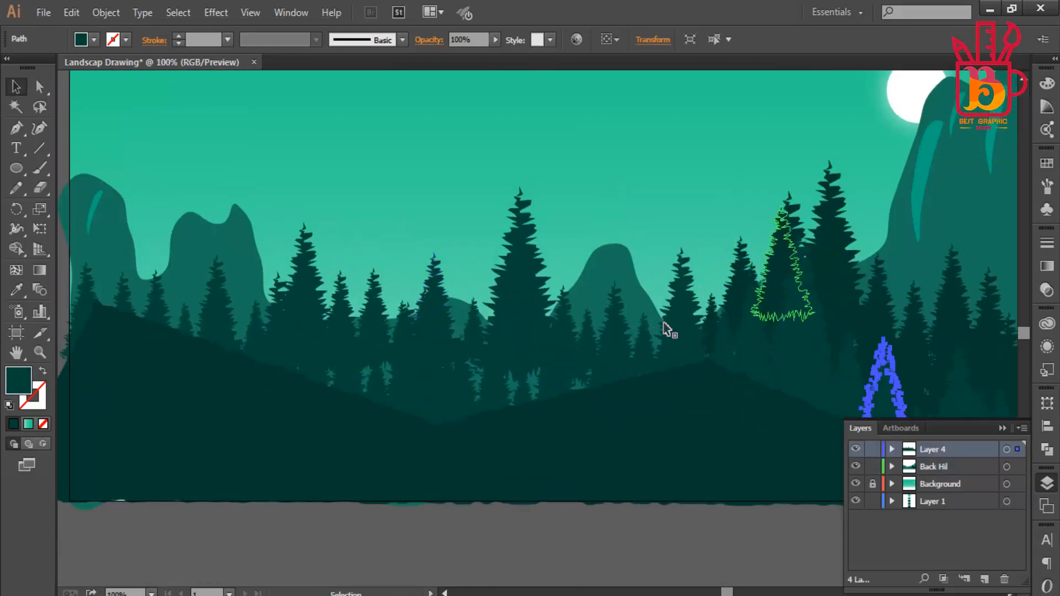
Step: Place a copy of the dark pine group from the right slope left of the tall middle pine
click(783, 271)
mouse_move(834, 247)
mouse_down()
mouse_move(572, 222)
mouse_move(360, 262)
mouse_up()
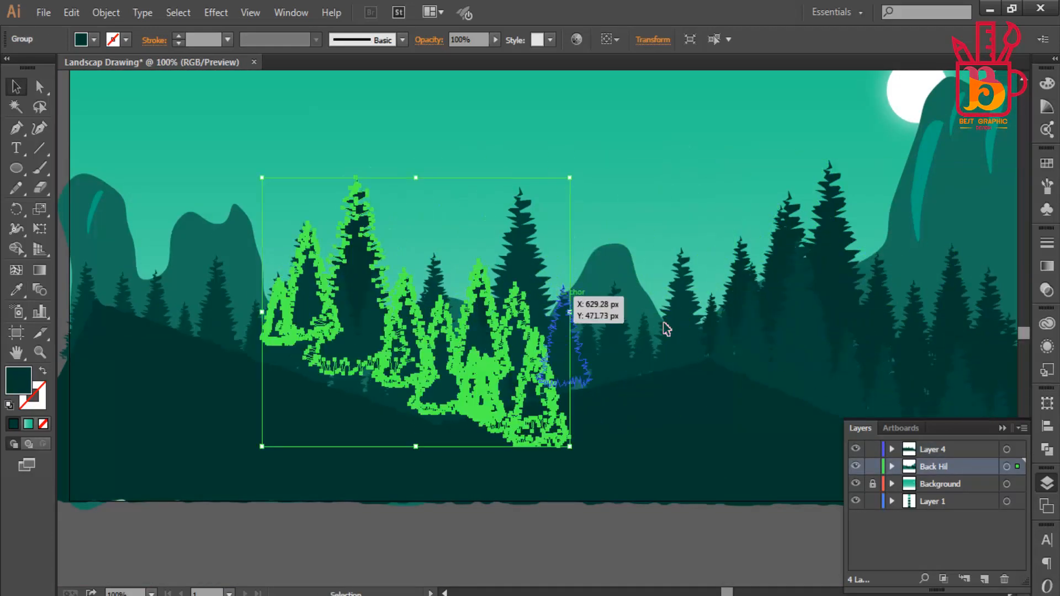
Step: Isolate the copied pine group and spread copies of its tallest pine along the group's base
scroll(557, 251, down, 2)
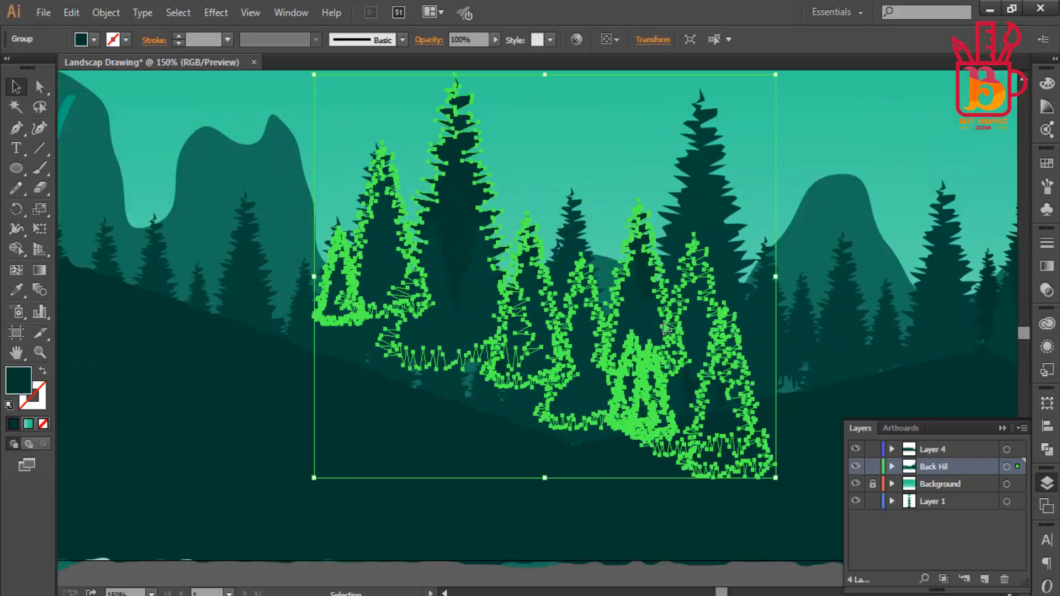
double_click(459, 212)
mouse_move(460, 208)
mouse_down()
mouse_move(404, 268)
mouse_move(380, 270)
mouse_up()
drag(380, 361, 450, 369)
drag(449, 368, 560, 368)
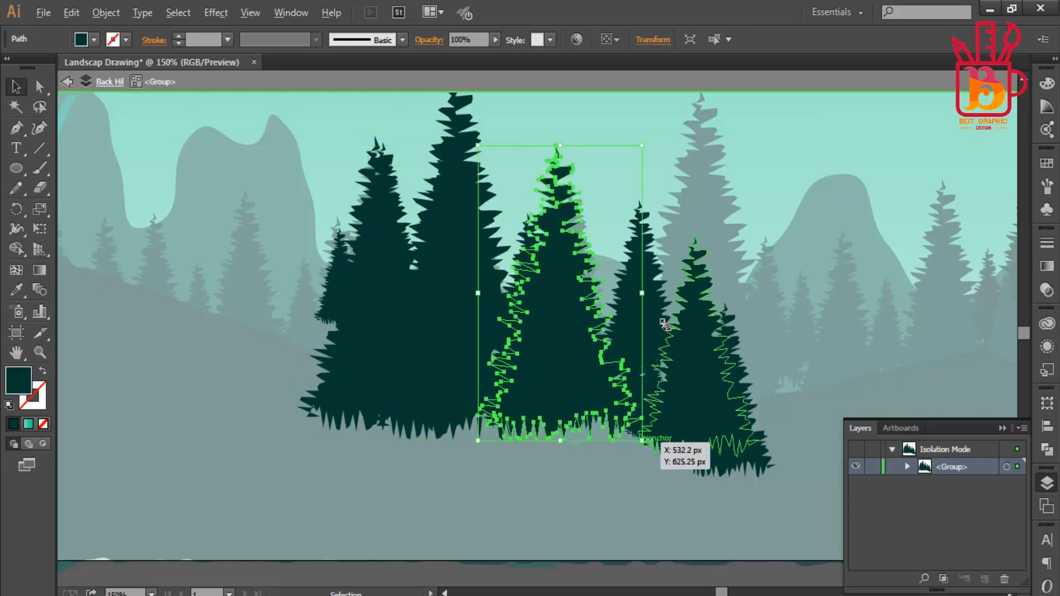
Step: Shrink the last copied pine, move it toward the group's lower right end, and leave isolation mode
drag(642, 440, 614, 383)
mouse_move(580, 299)
mouse_down()
mouse_move(538, 338)
mouse_move(550, 351)
mouse_move(540, 343)
mouse_move(651, 383)
mouse_up()
scroll(616, 302, down, 2)
scroll(602, 214, down, 3)
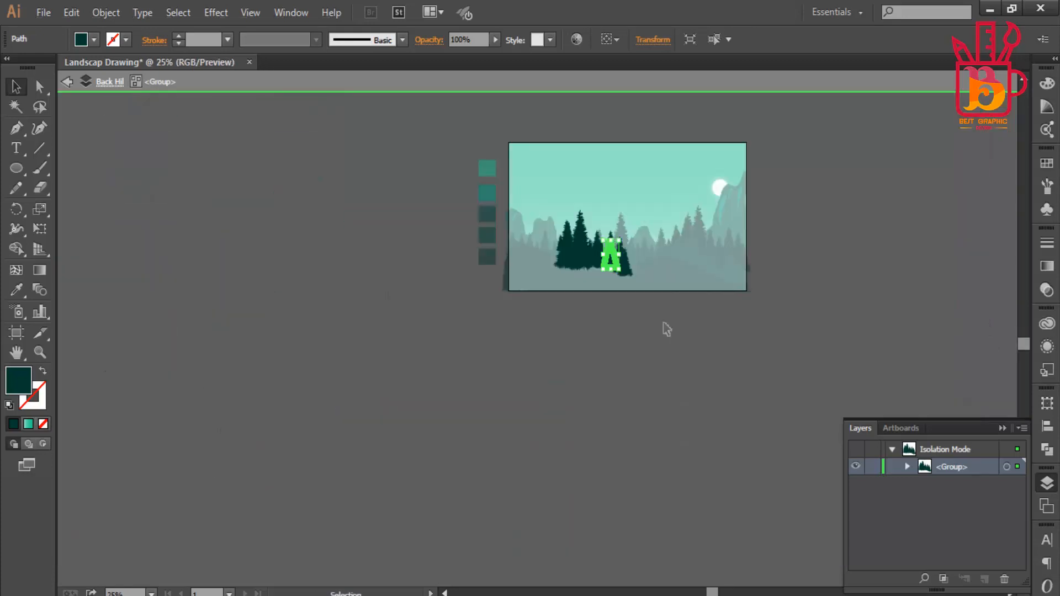
double_click(665, 323)
Step: Draw a rectangle that exactly covers the whole artboard on Layer 4
scroll(422, 455, down, 1)
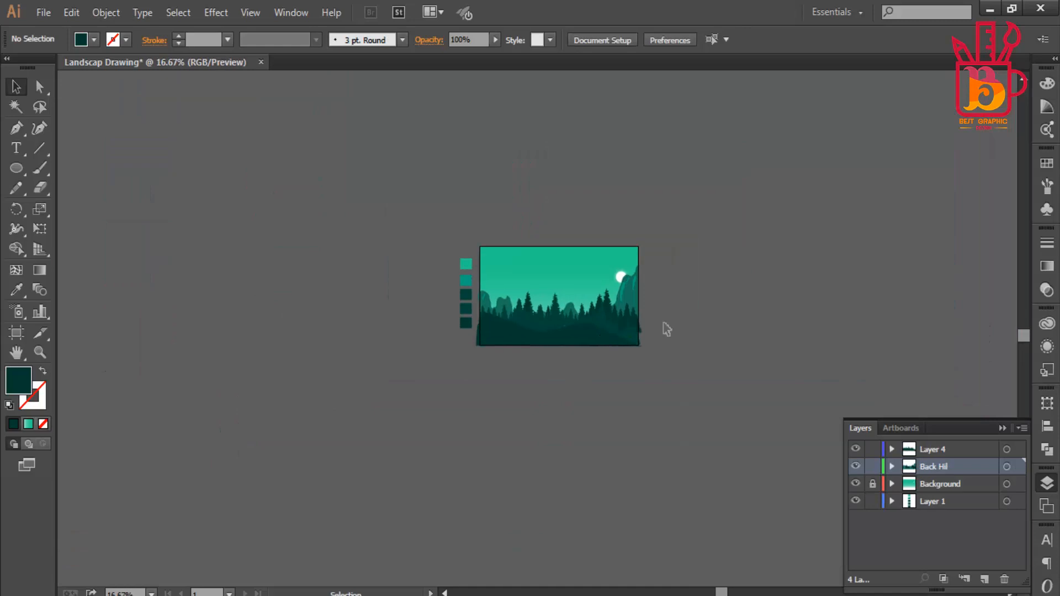
scroll(492, 293, up, 7)
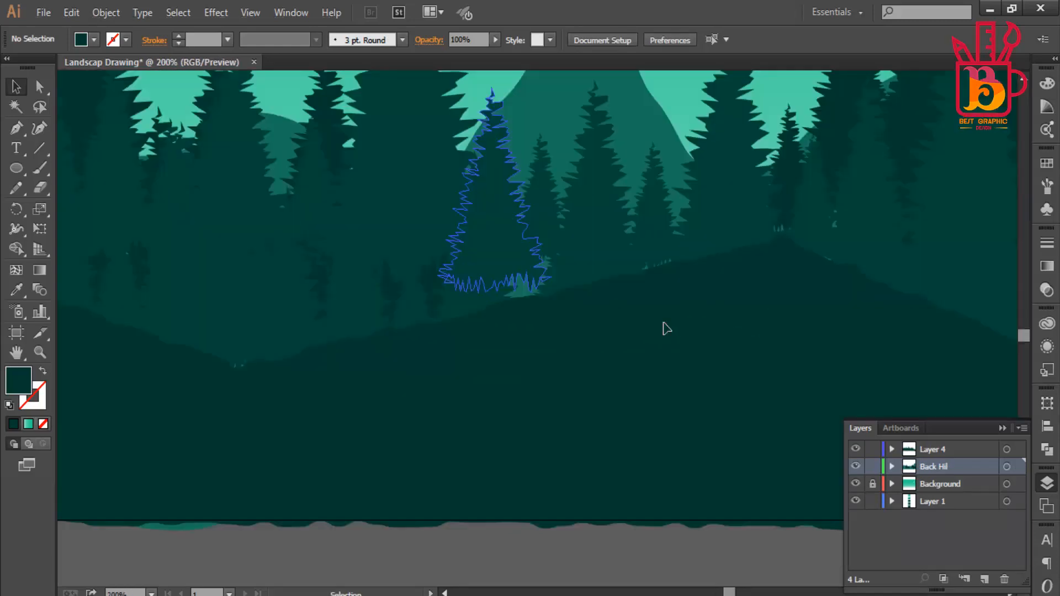
scroll(668, 329, down, 5)
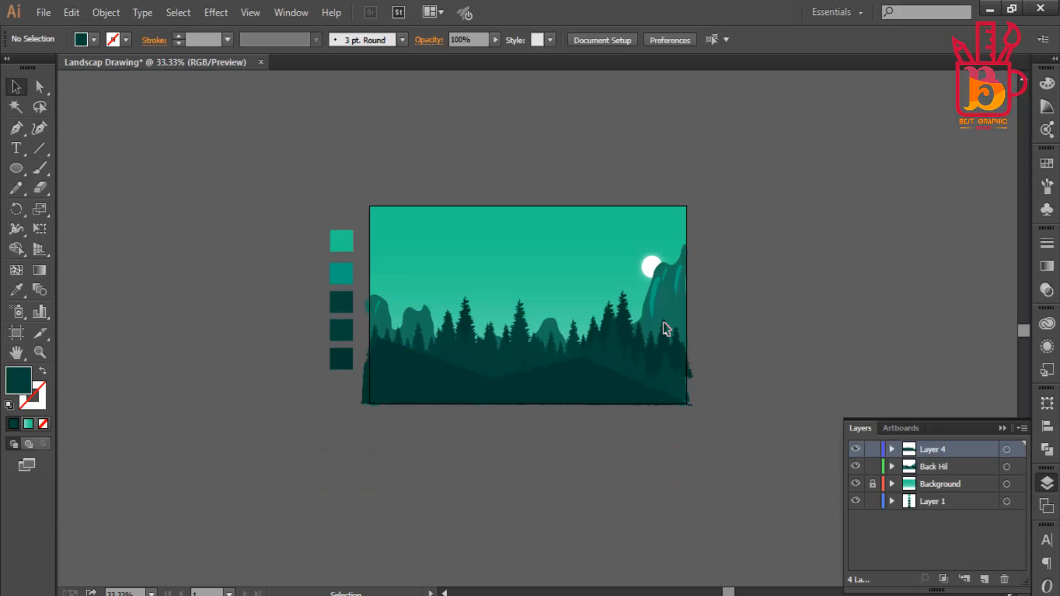
key(m)
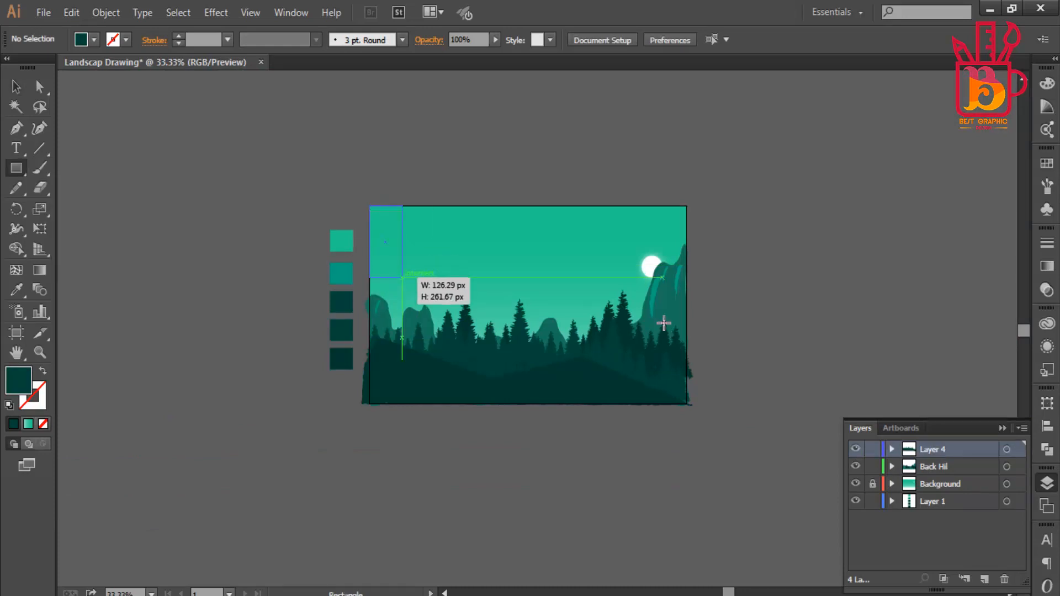
drag(402, 277, 687, 403)
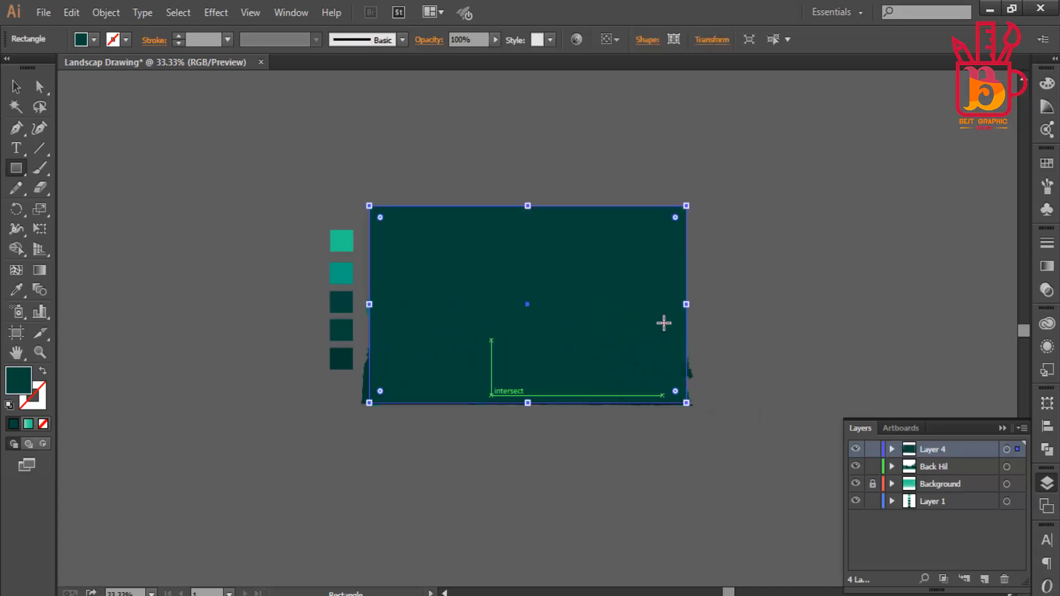
Step: Make a clipping mask from the rectangle over all the hills and pines to trim them to the artboard
key(v)
drag(378, 147, 785, 556)
right_click(573, 289)
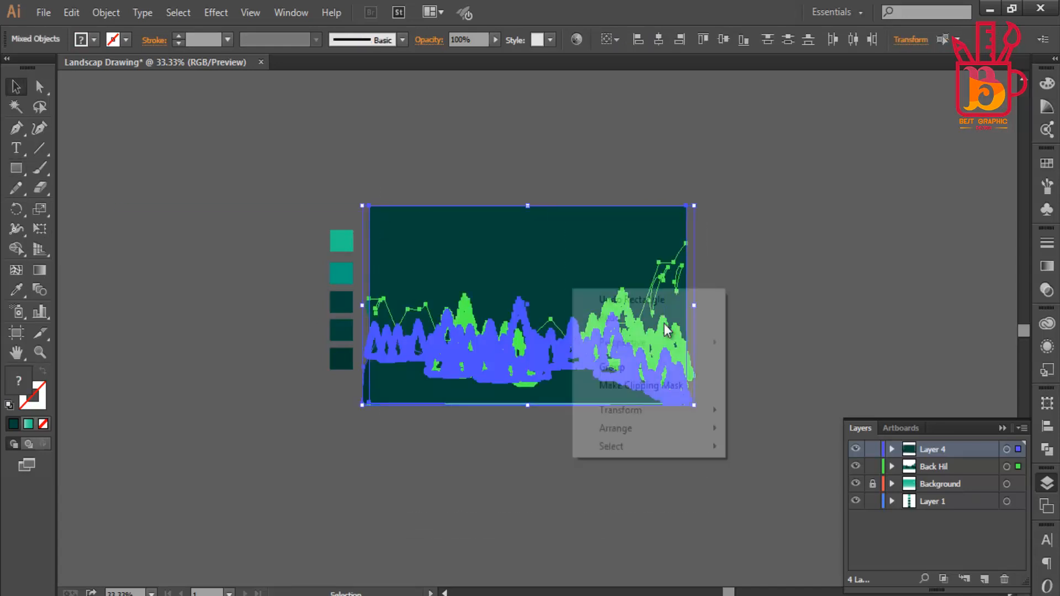
click(635, 385)
click(756, 420)
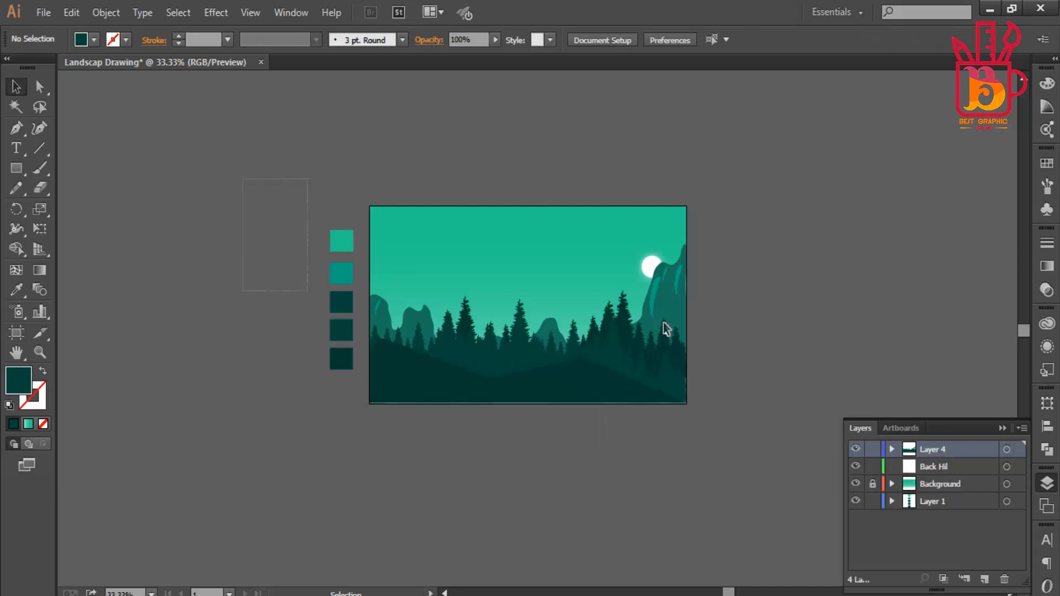
Step: Delete the five colour swatches beside the artboard
drag(307, 291, 355, 435)
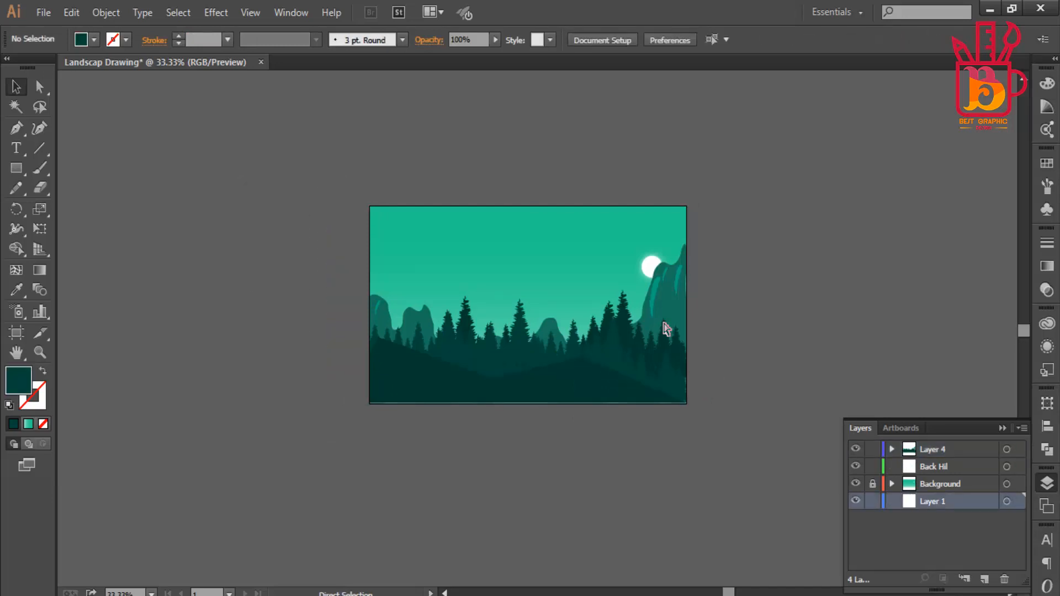
key(ctrl+0)
key(ctrl+minus)
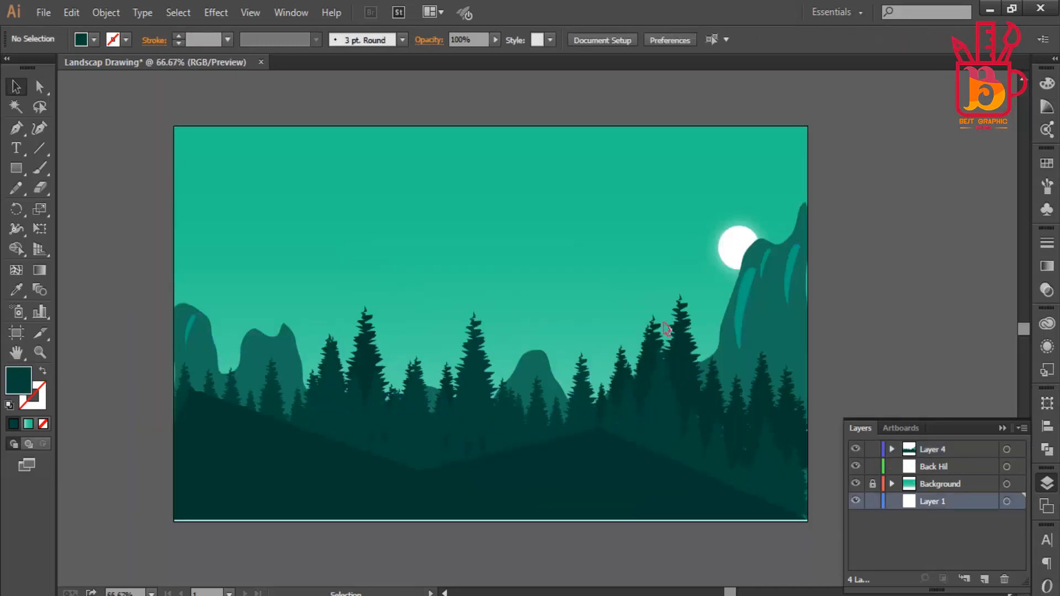
Step: Stretch the clipped landscape group slightly downward to cover the thin gap along the artboard's bottom edge
scroll(665, 325, up, 2)
click(665, 325)
scroll(665, 325, down, 1)
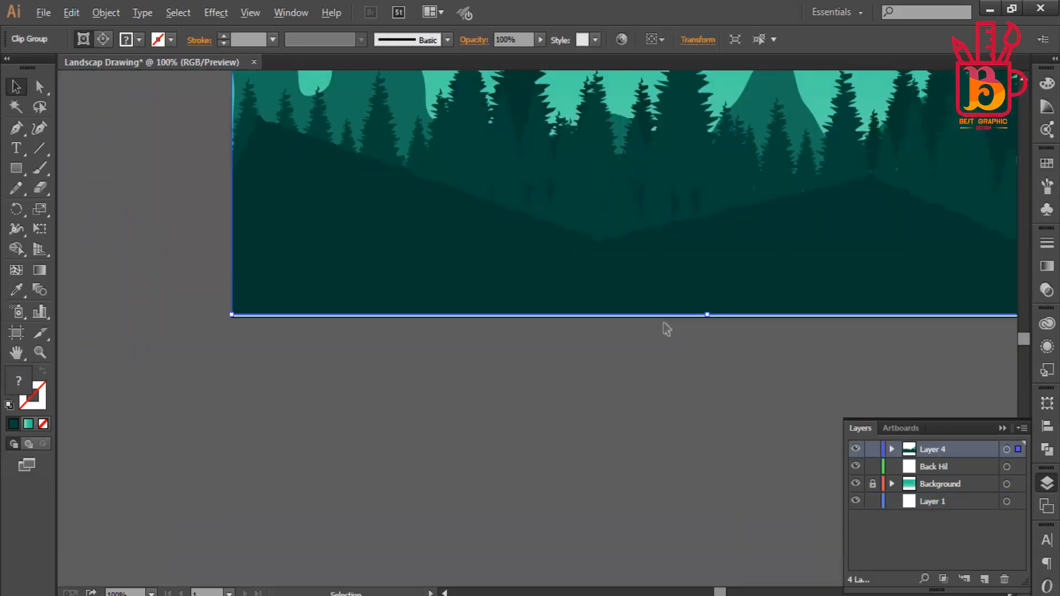
scroll(664, 324, up, 3)
drag(605, 289, 605, 294)
click(665, 324)
scroll(665, 324, down, 5)
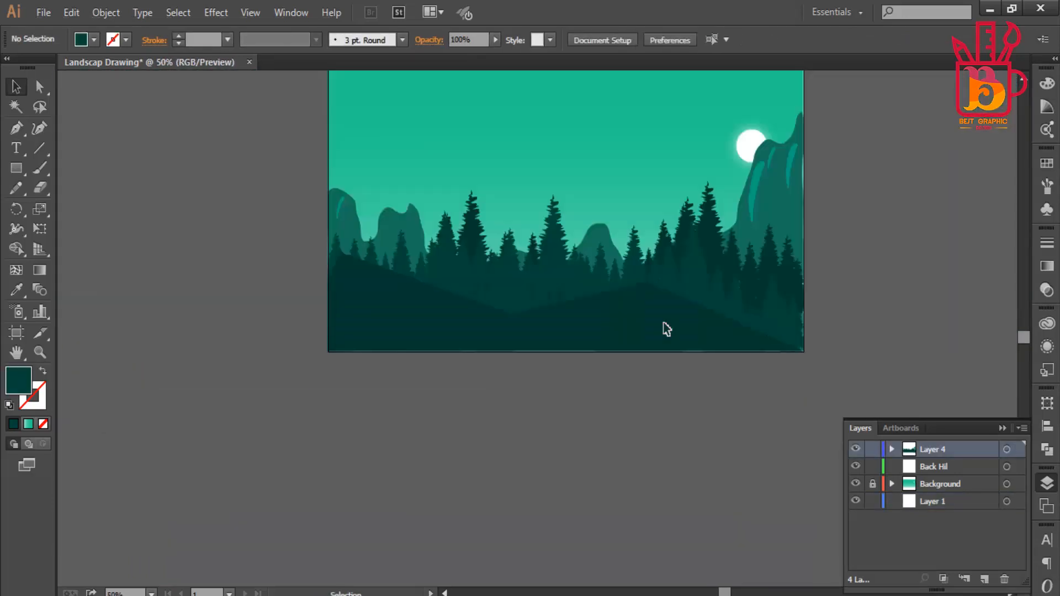
Step: Examine the finished landscape up close and as a whole for remaining gaps along its edges
scroll(667, 329, up, 3)
scroll(663, 322, down, 4)
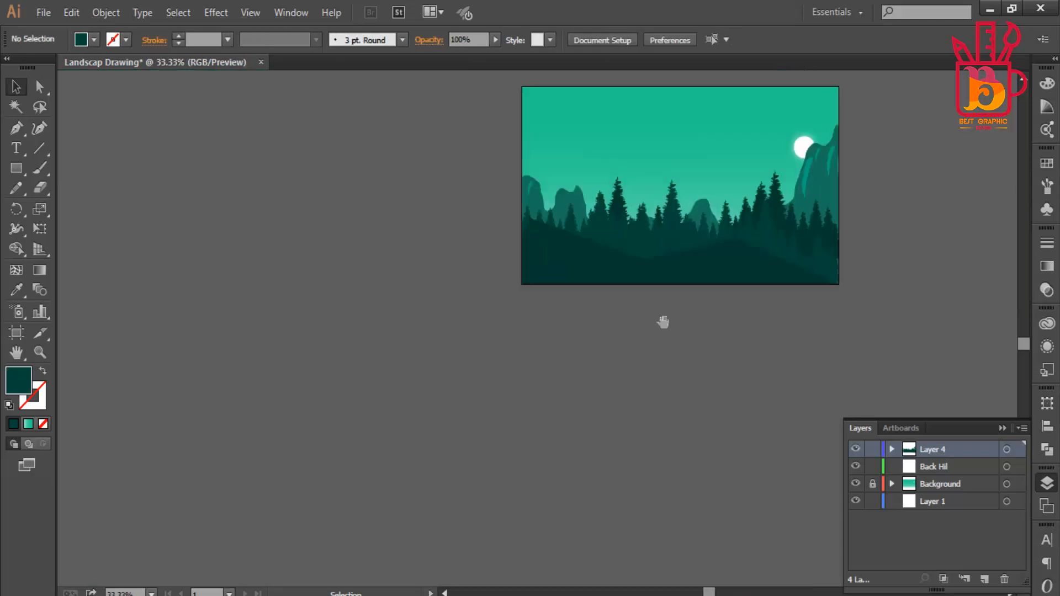
drag(663, 322, 522, 386)
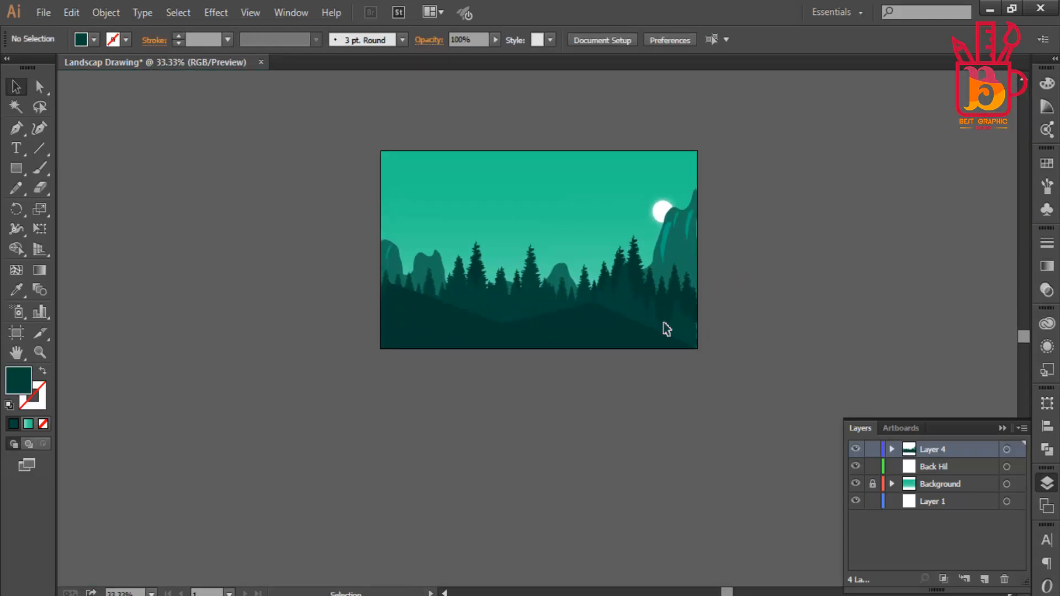
scroll(666, 329, up, 3)
scroll(665, 329, down, 3)
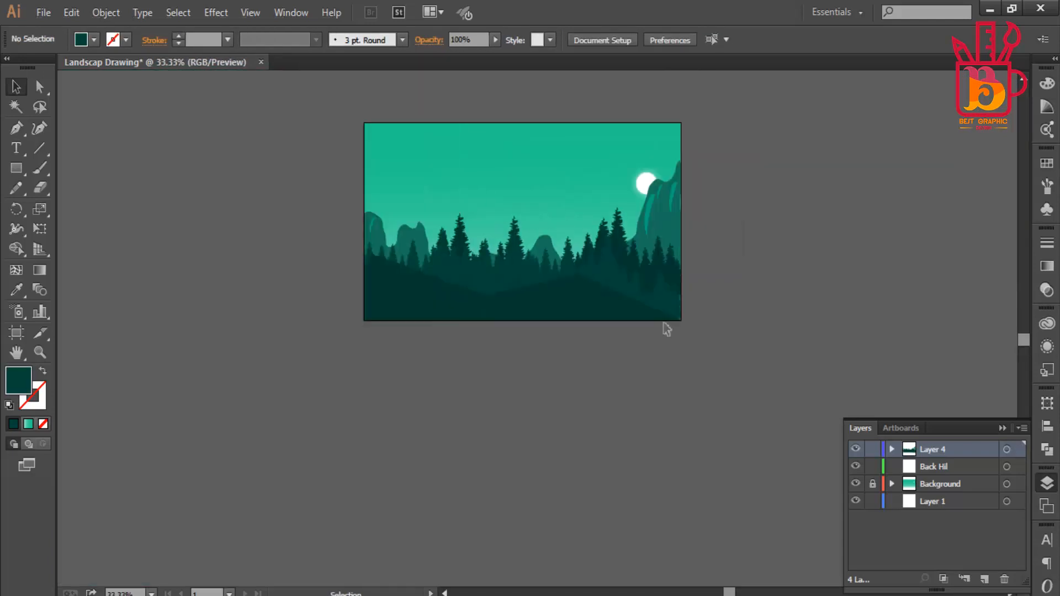
scroll(666, 329, down, 1)
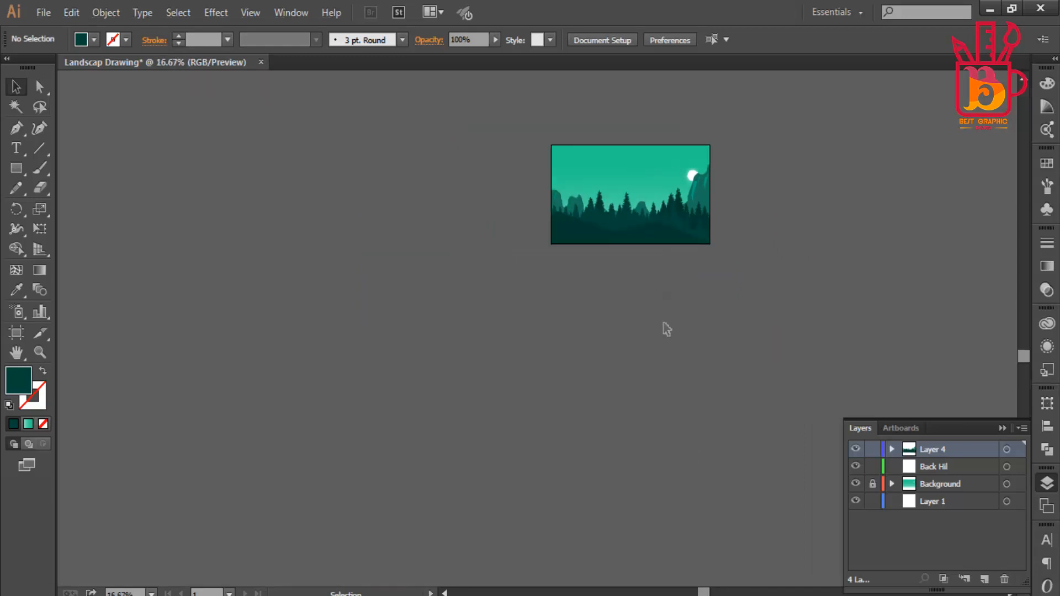
scroll(664, 323, up, 2)
scroll(665, 327, down, 2)
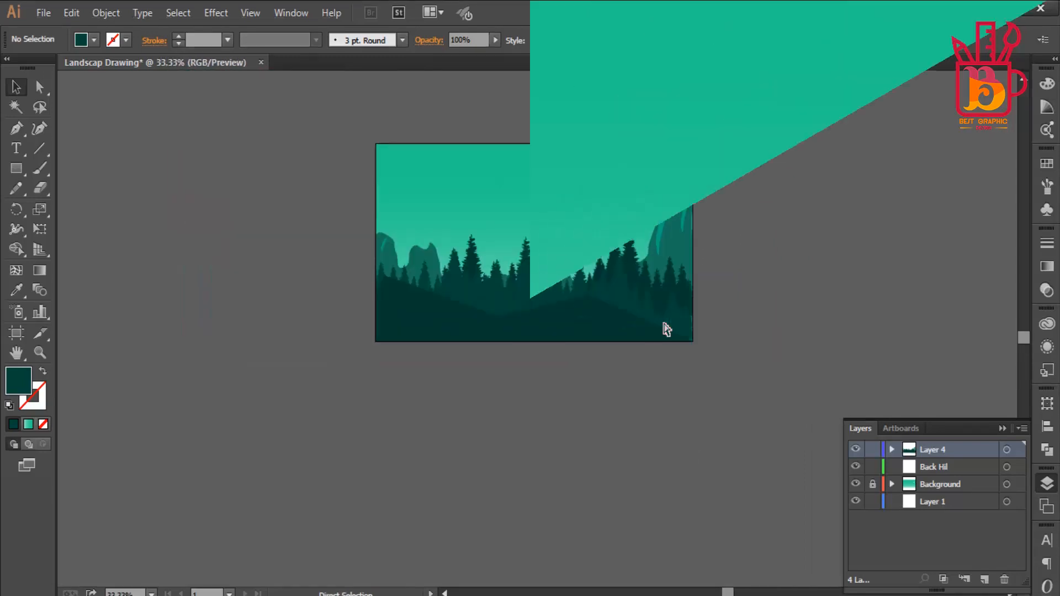